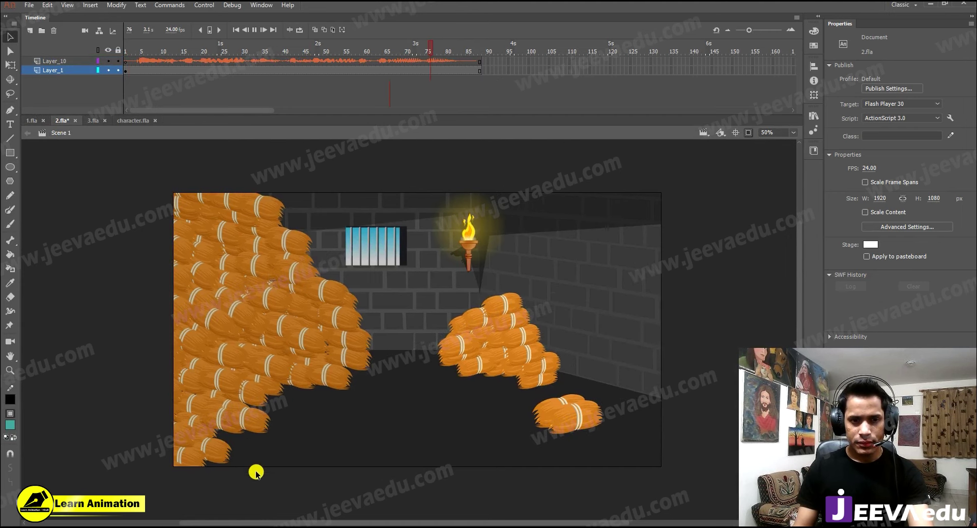
Look over the dungeon scene in 3.fla and the goblin and girl poses in character.fla.
left_click(92, 123)
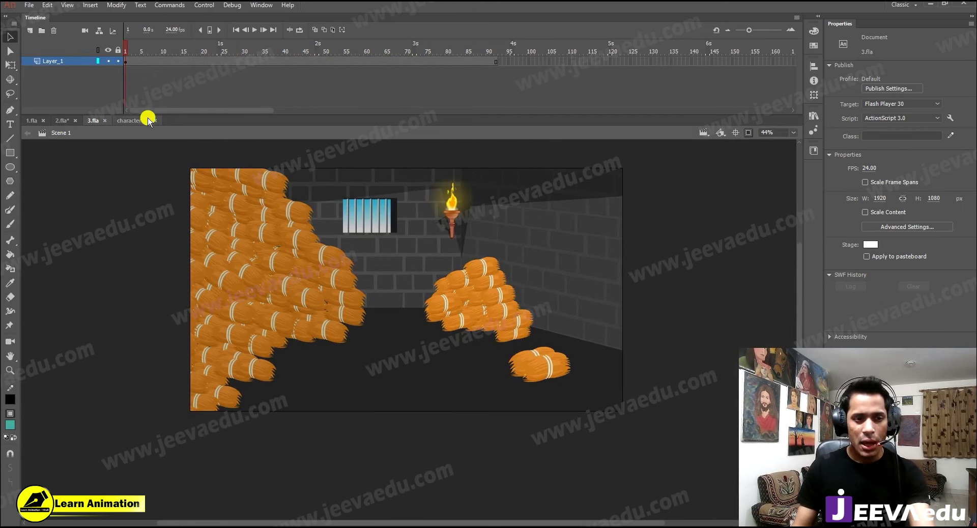
left_click(131, 121)
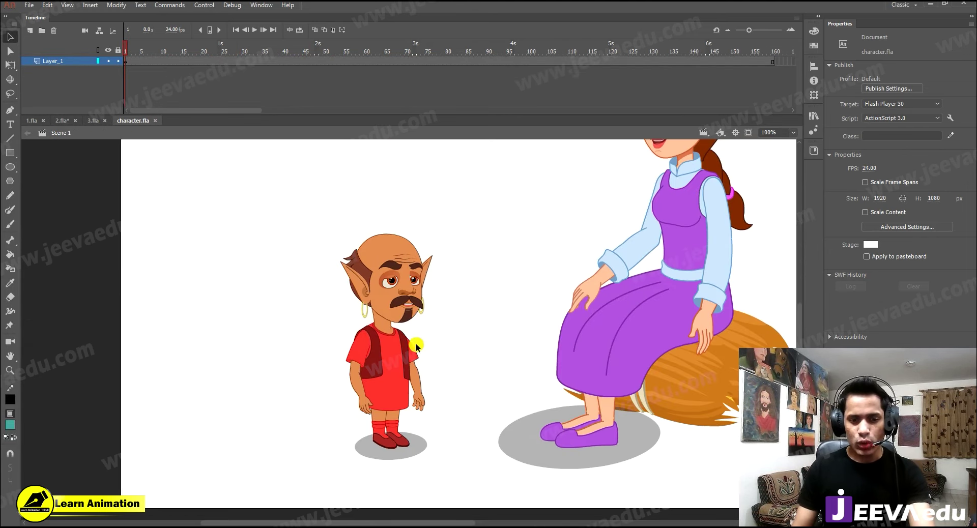
left_click_drag(444, 332, 387, 369)
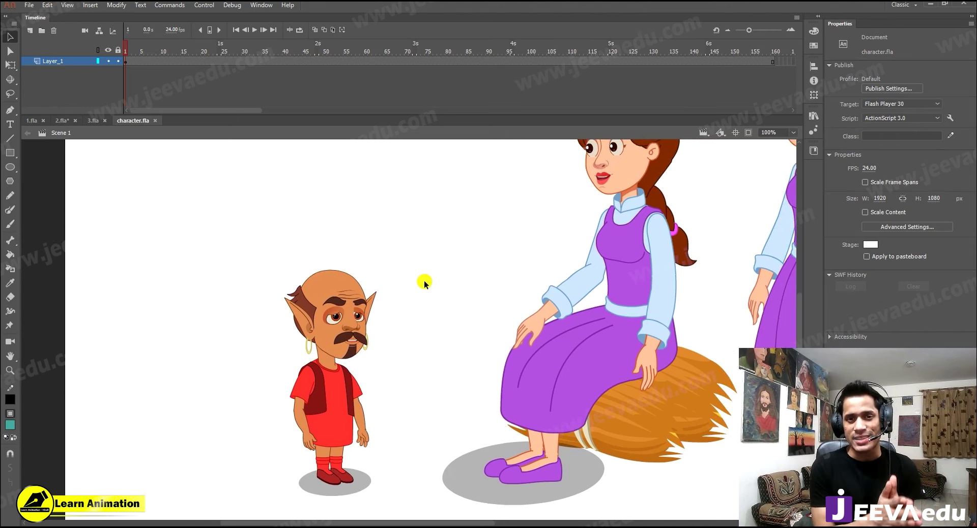
left_click_drag(479, 248, 375, 363)
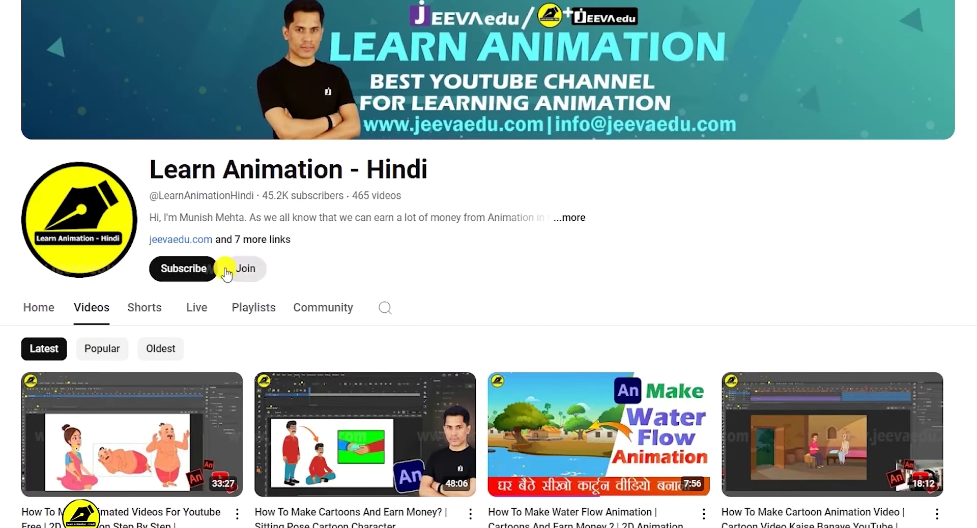
left_click(182, 268)
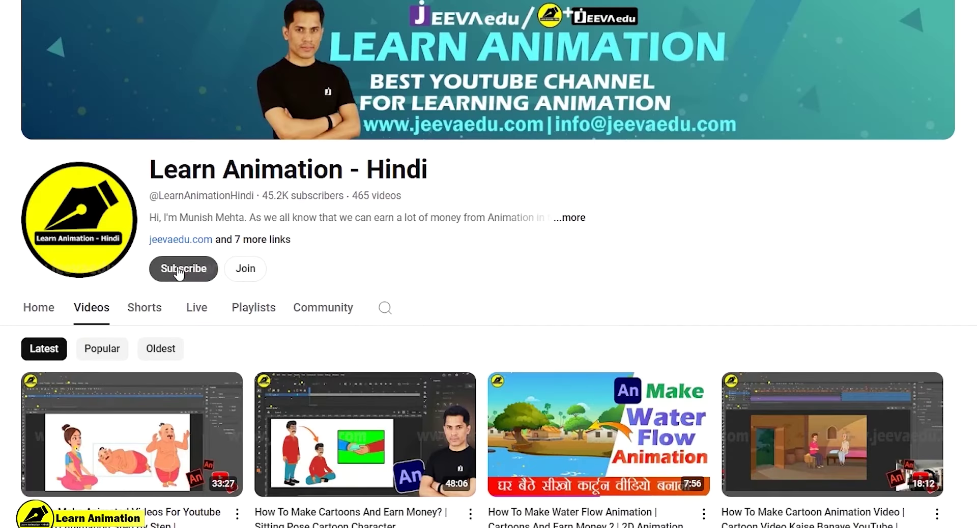
left_click(192, 267)
left_click(201, 293)
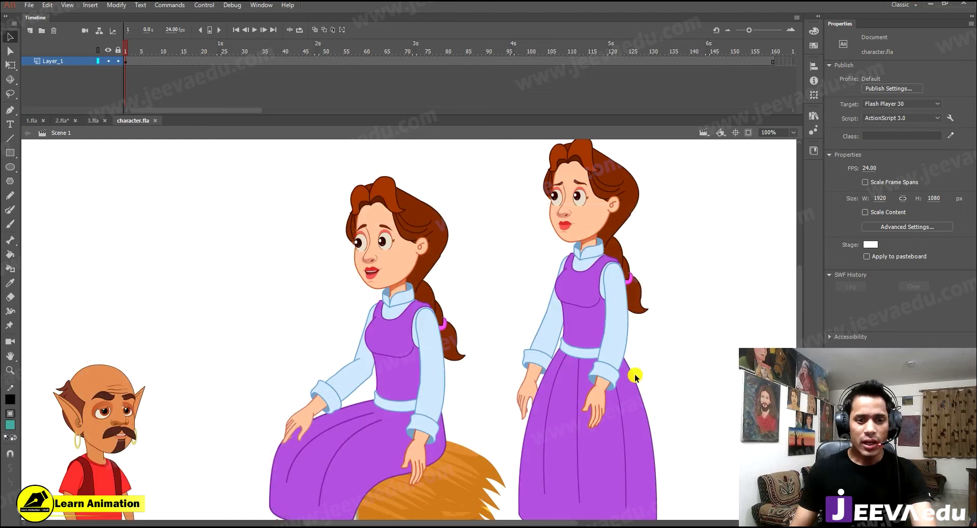
Review the full character sheet, then open 1.fla and show the background artwork that extends beyond the stage.
key("ctrl+minus")
left_click_drag(424, 331, 447, 294)
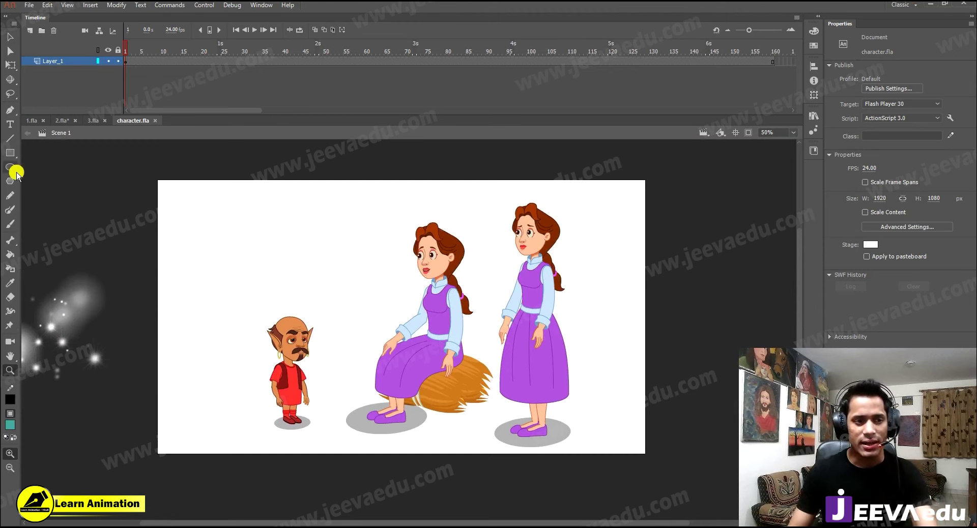
left_click(93, 121)
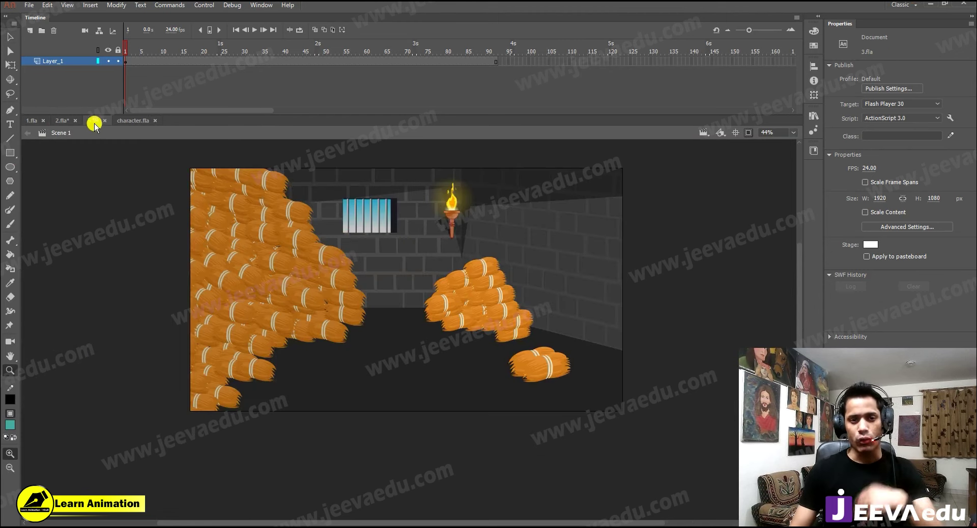
left_click(31, 121)
left_click_drag(172, 47, 87, 70)
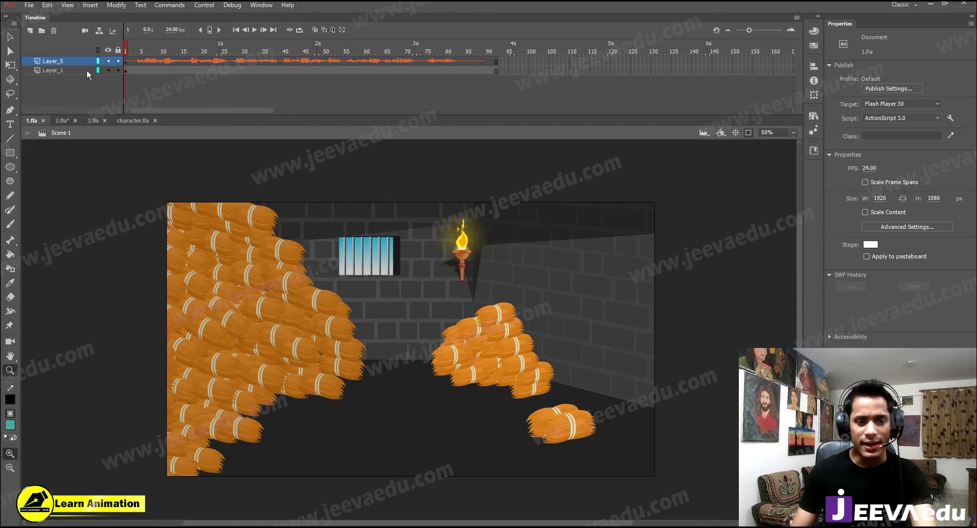
left_click(748, 134)
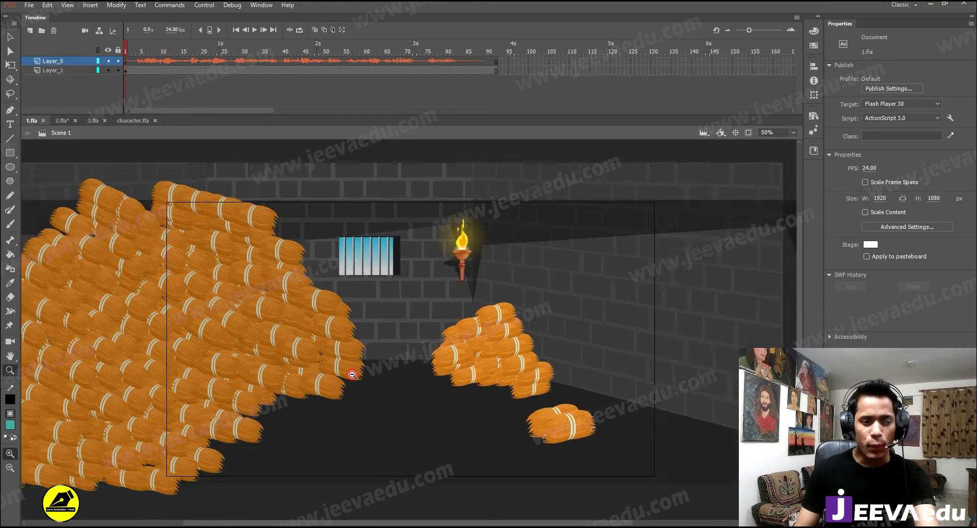
left_click(351, 375, "alt")
left_click(305, 61)
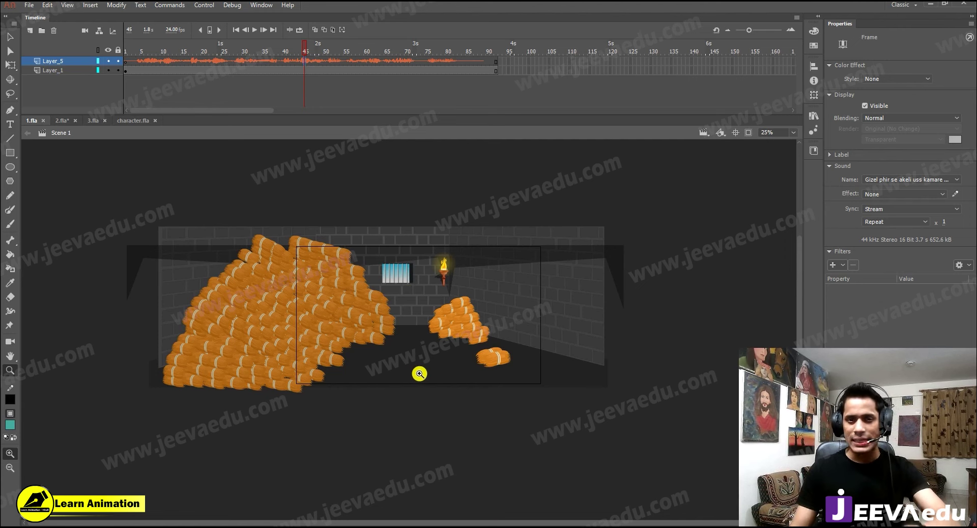
Copy the sound layer Layer_5 from the main scene and paste it inside the background symbol, above the Symbol_5 layer.
left_click(71, 61)
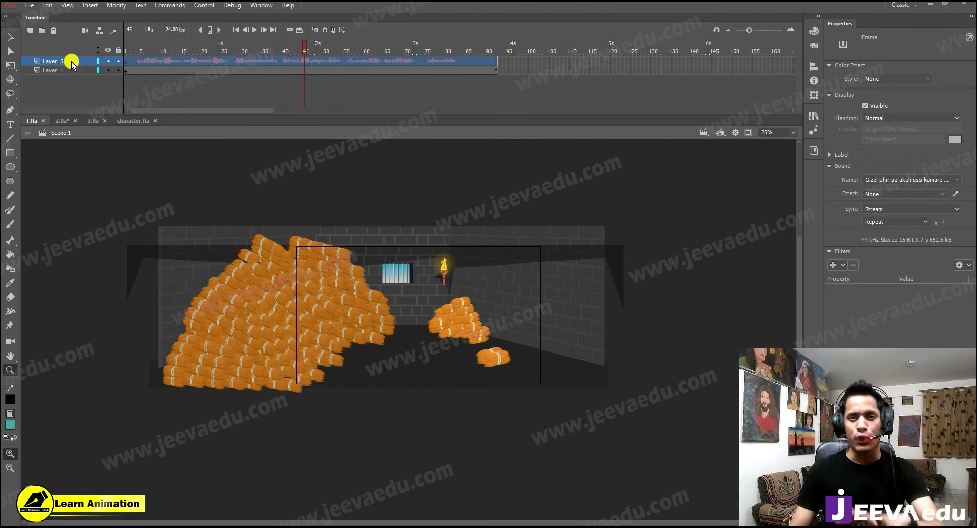
right_click(71, 61)
left_click(109, 154)
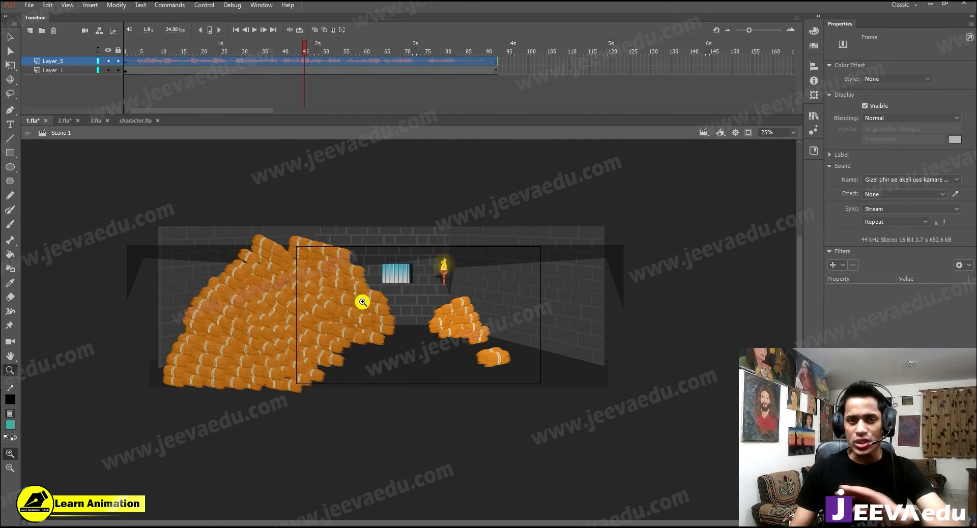
left_click(70, 70)
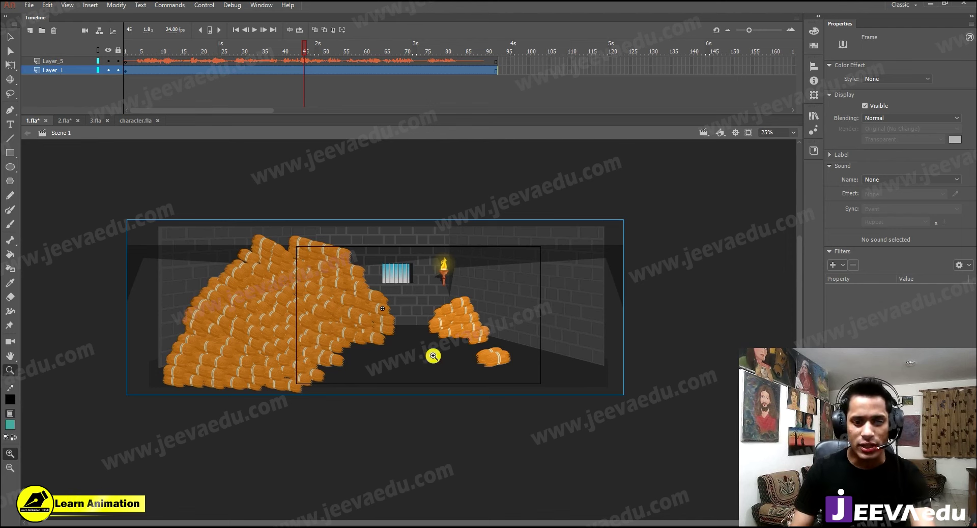
key("v")
left_click(400, 350)
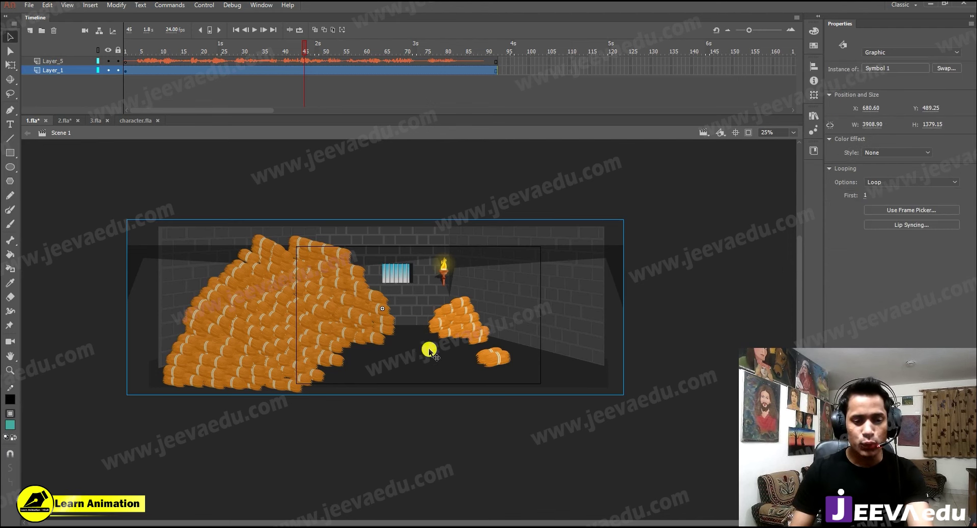
double_click(410, 342)
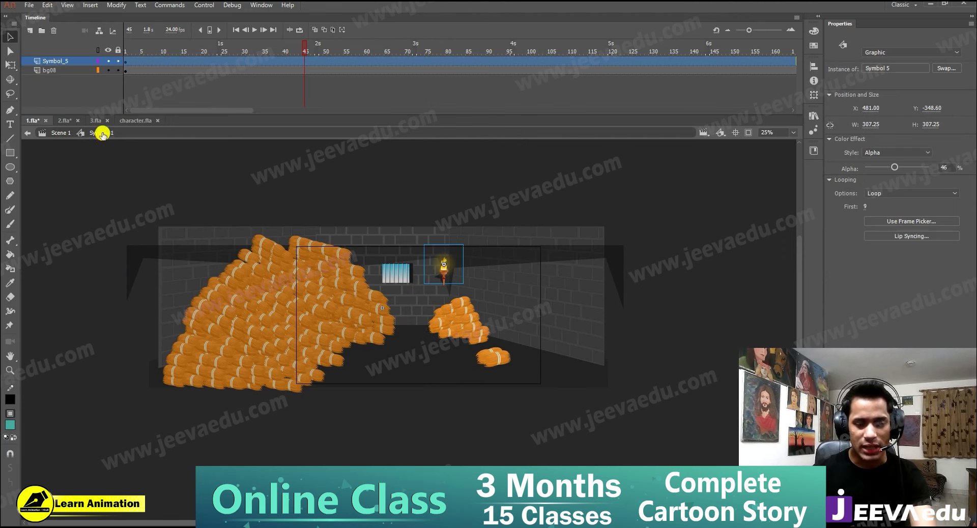
right_click(72, 68)
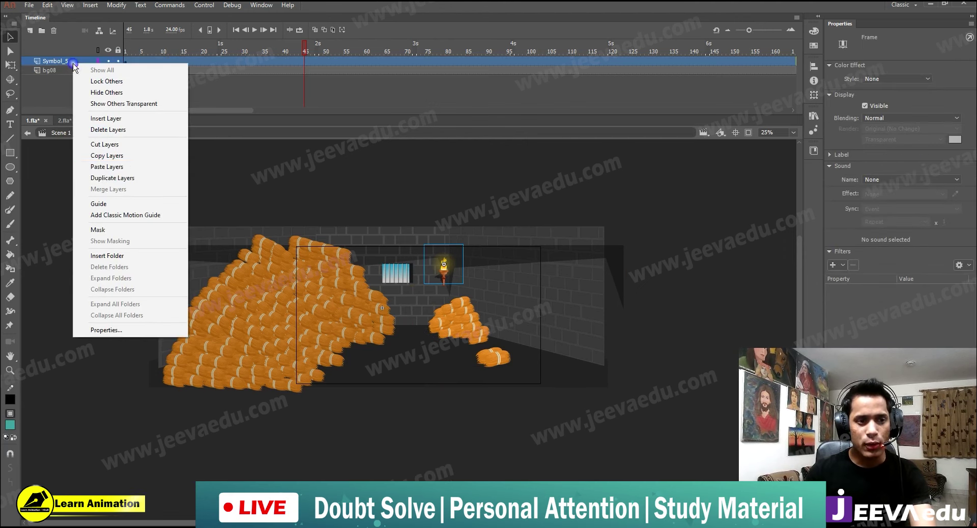
left_click(102, 169)
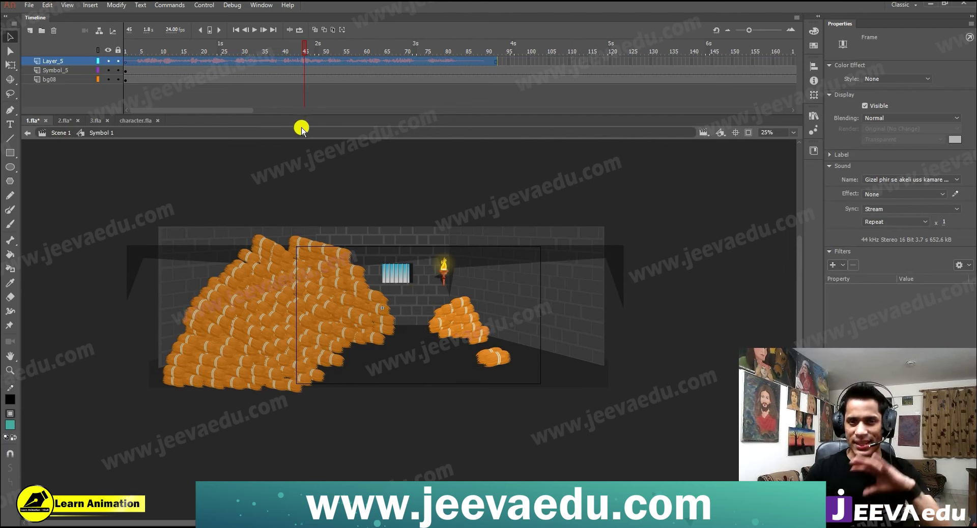
Remove the frames after frame 89 from all three layers of the background symbol, and return to frame 1.
left_click_drag(307, 51, 683, 105)
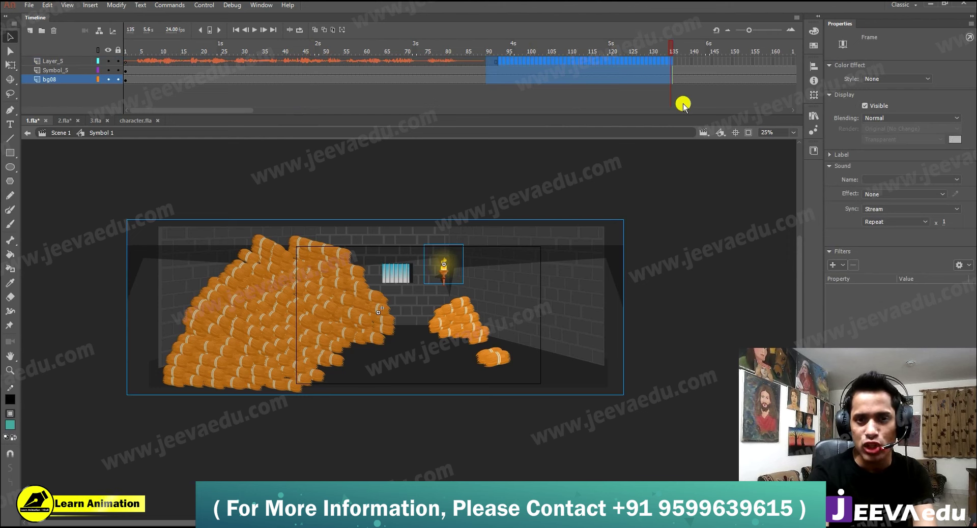
key("shift+F5")
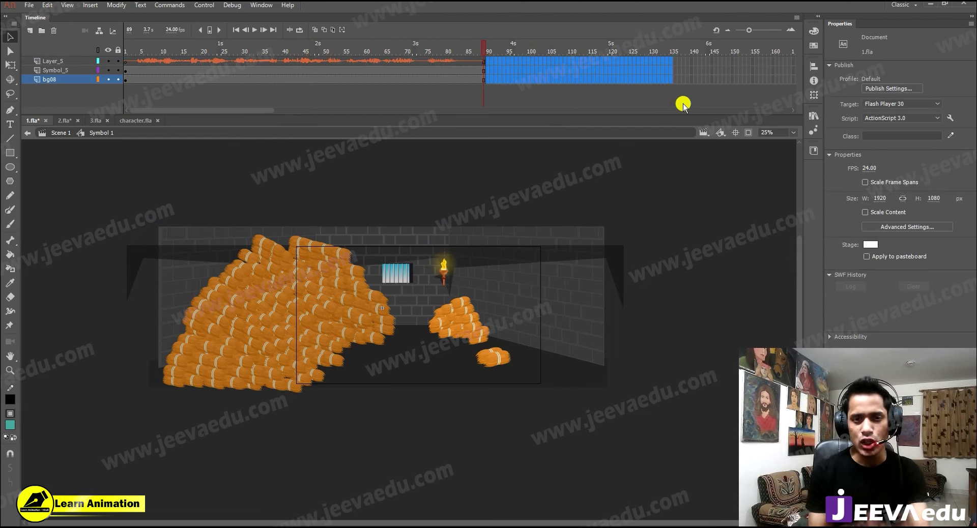
left_click(286, 60)
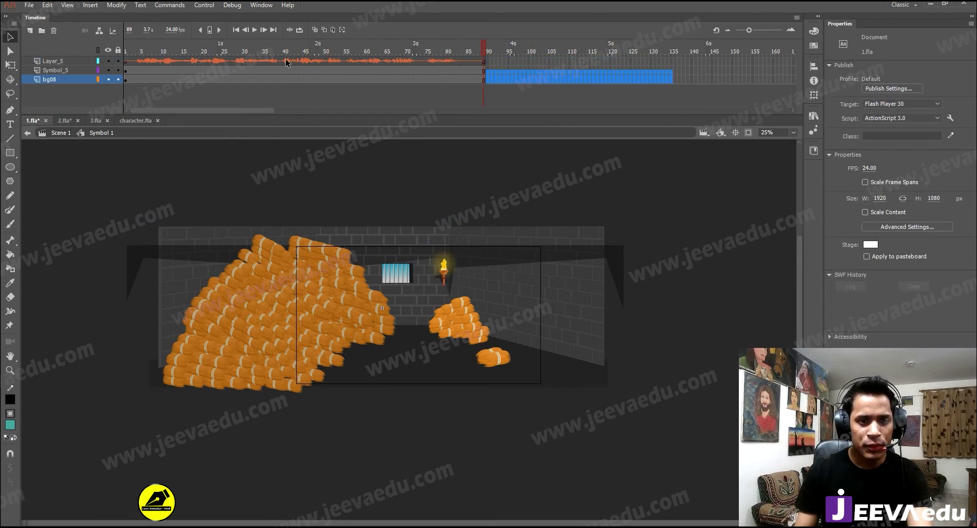
left_click_drag(189, 51, 13, 93)
Examine the wall torch close up and play through its flame and glow animation.
left_click_drag(428, 190, 483, 415)
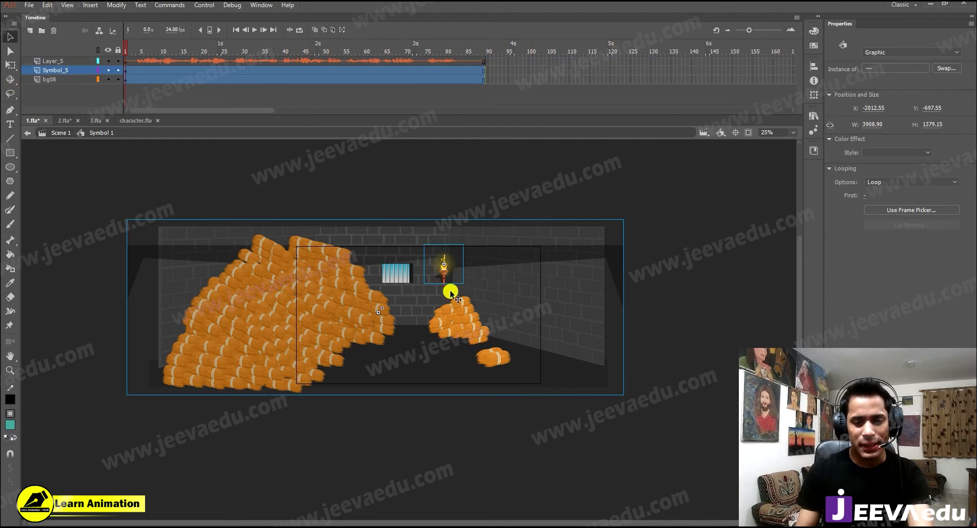
key("ctrl+space")
left_click(450, 290)
left_click(377, 170)
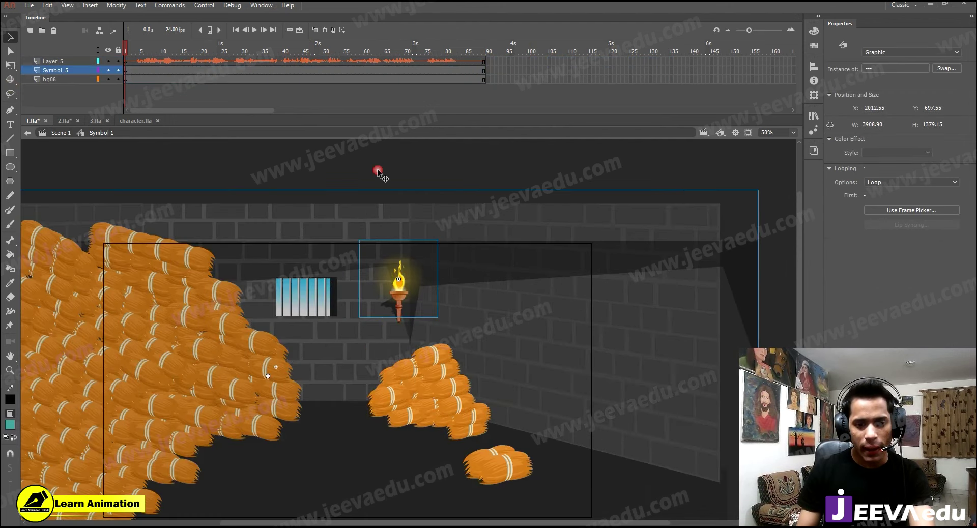
key("ctrl+=")
key("ctrl+=")
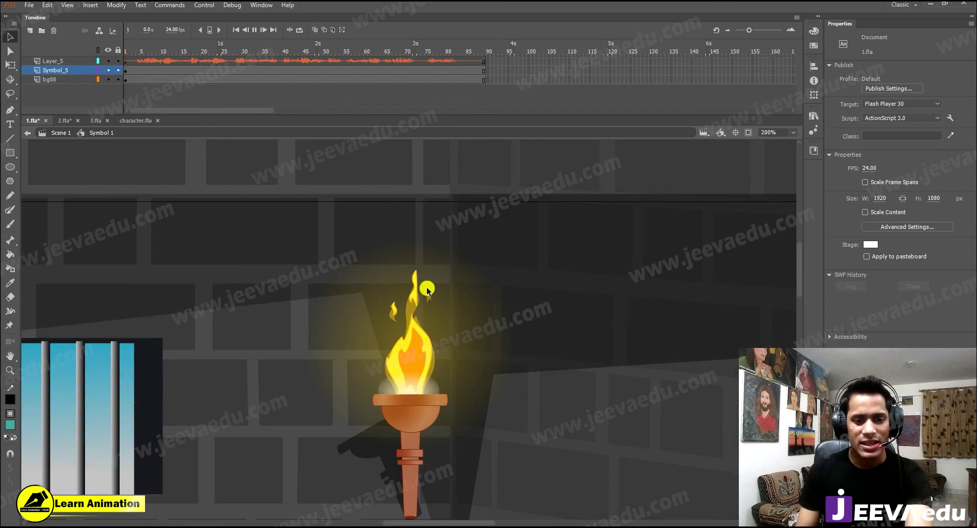
key("Return")
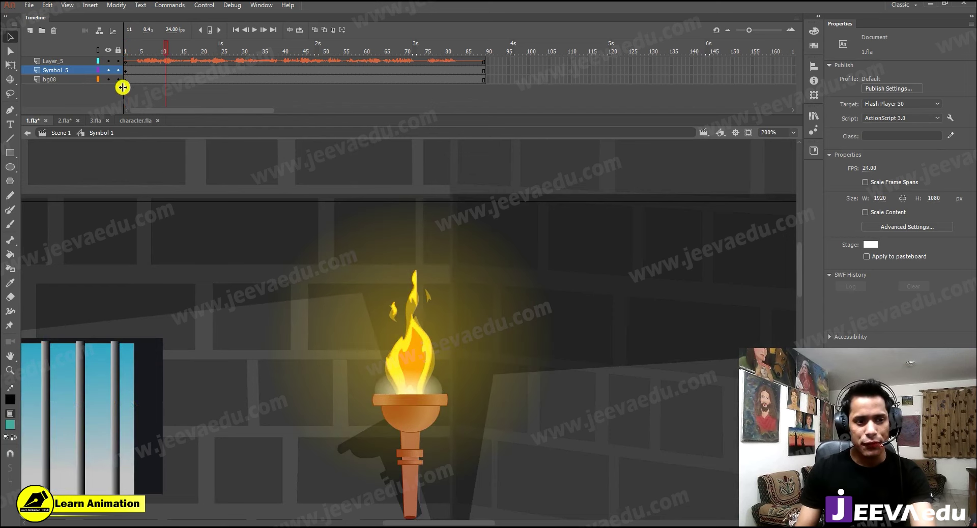
key("Return")
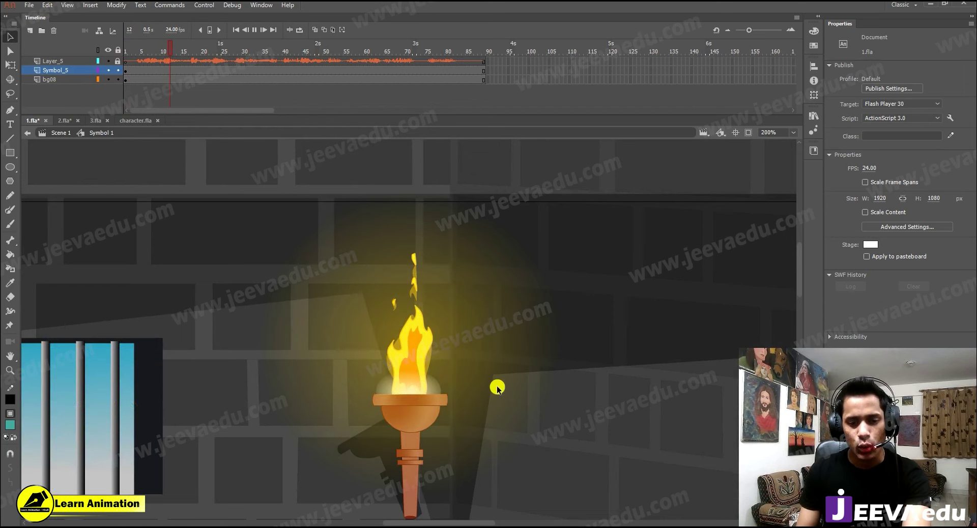
key("Return")
key("period")
key("period")
key("period")
key("period")
key("period")
key("period")
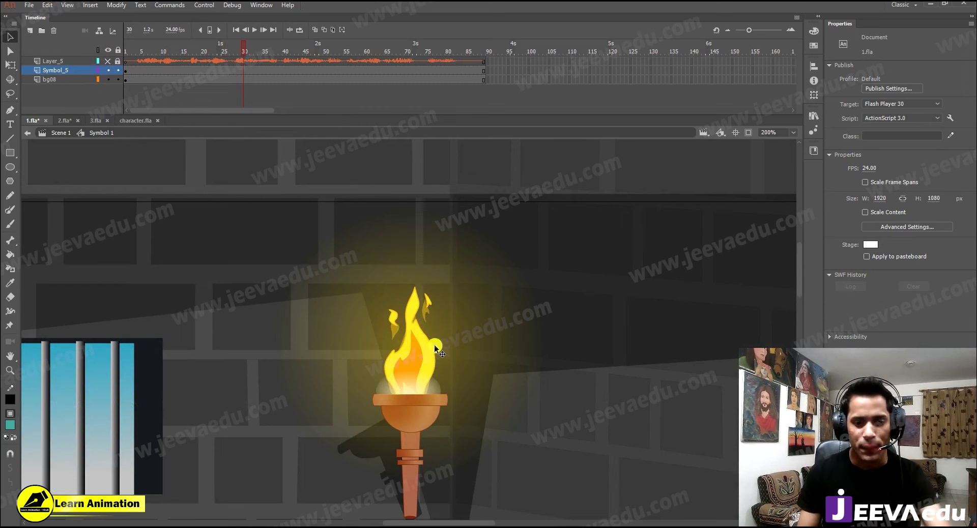
Try moving the yellow glow symbol away from the torch, and undo the move.
left_click(435, 347)
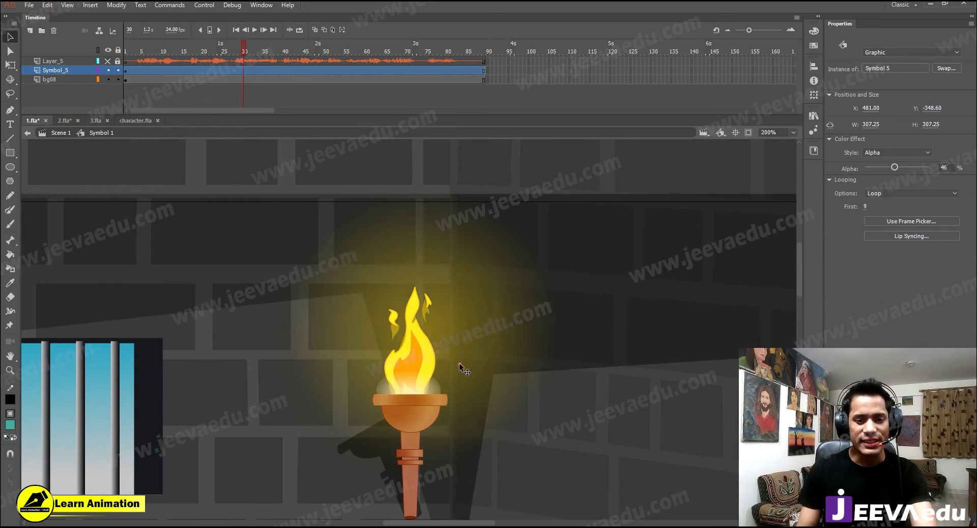
left_click(457, 359)
left_click_drag(434, 379, 571, 371)
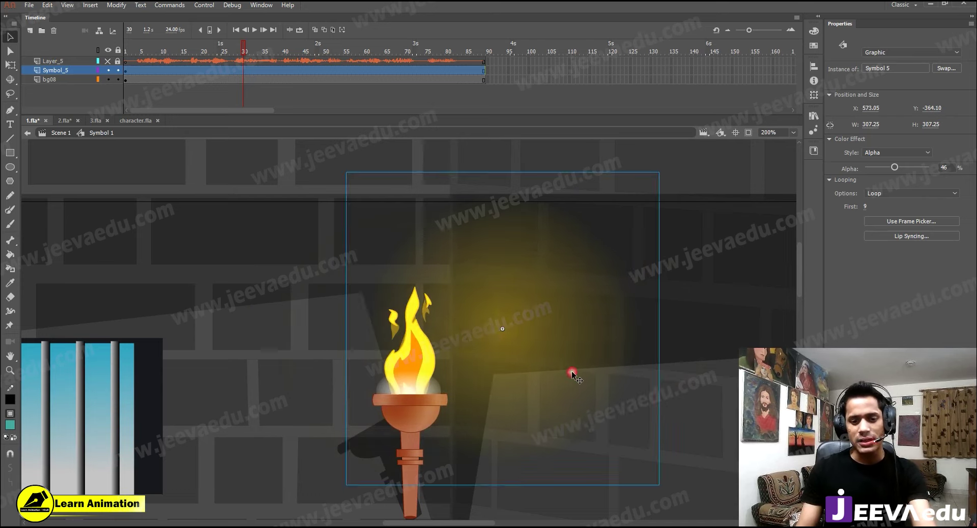
key("ctrl+z")
Inspect the keyframes and playback of the glow animation inside Symbol 5, and return to Symbol 1.
double_click(464, 355)
left_click_drag(257, 71, 202, 57)
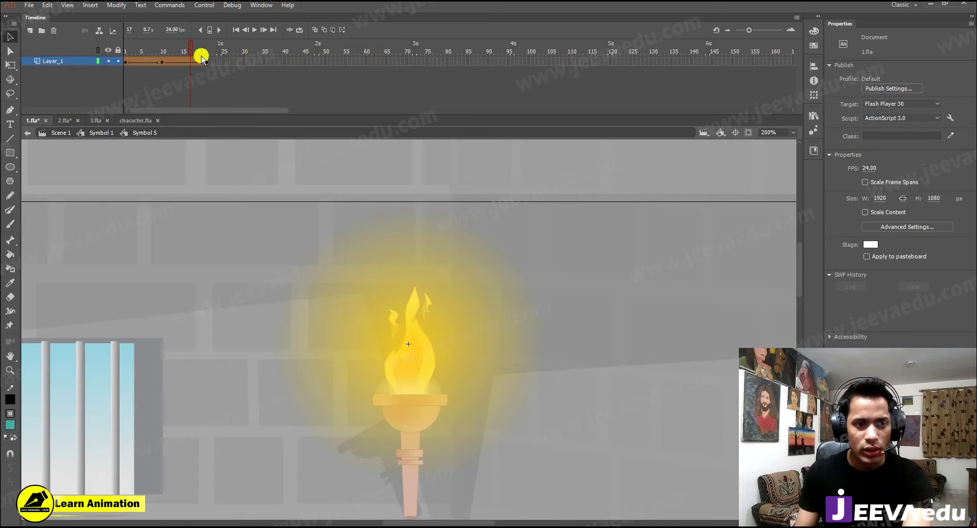
key("Return")
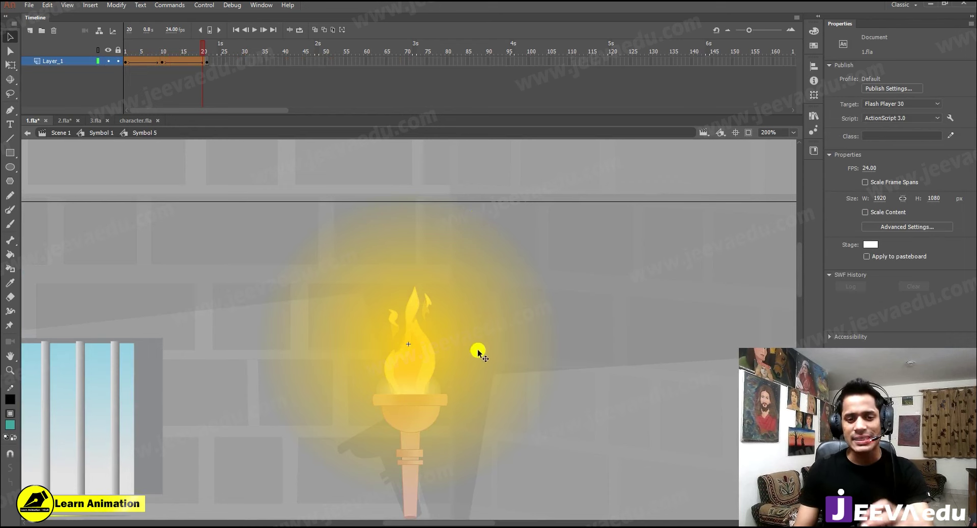
left_click(98, 134)
Look over the whole dungeon background and scrub the timeline back toward its start.
key("z")
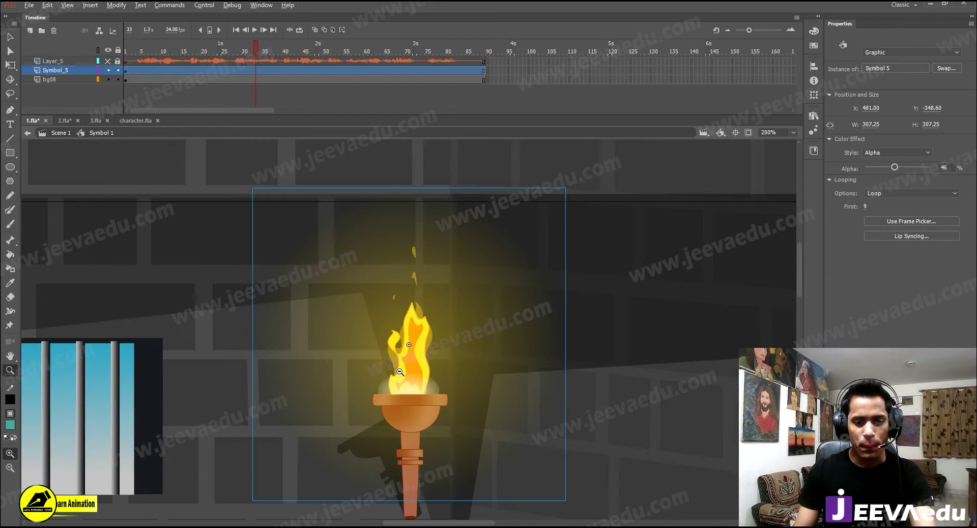
left_click(396, 375, "alt")
left_click(387, 381, "alt")
left_click(415, 416)
left_click(404, 374, "alt")
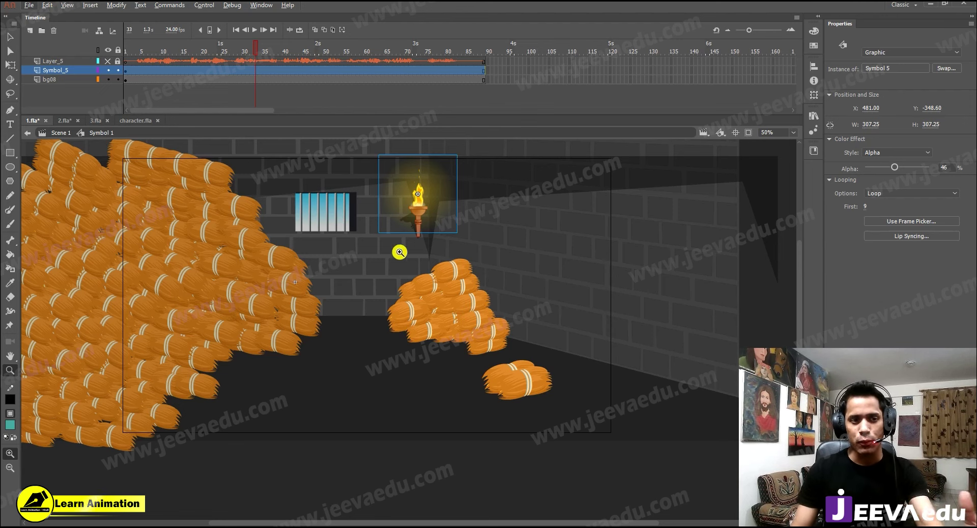
left_click(372, 287, "alt")
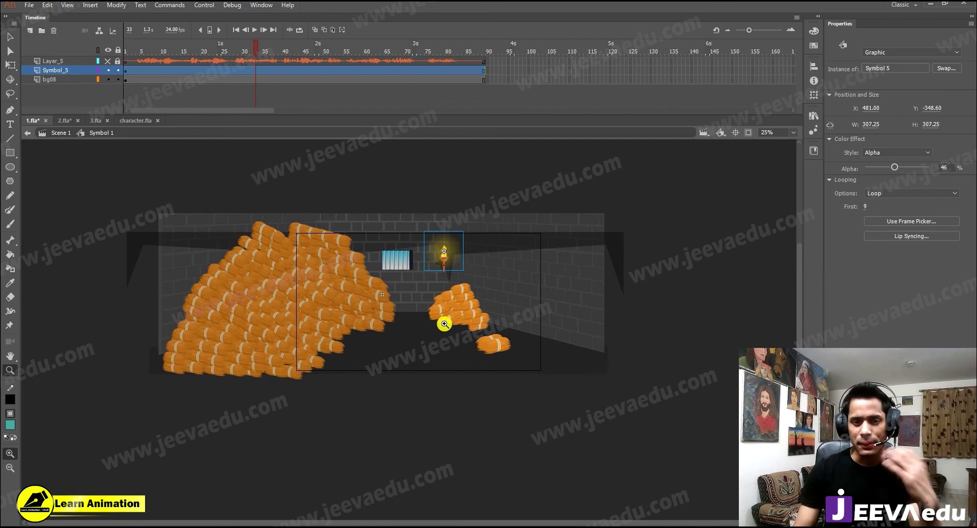
left_click_drag(230, 50, 78, 76)
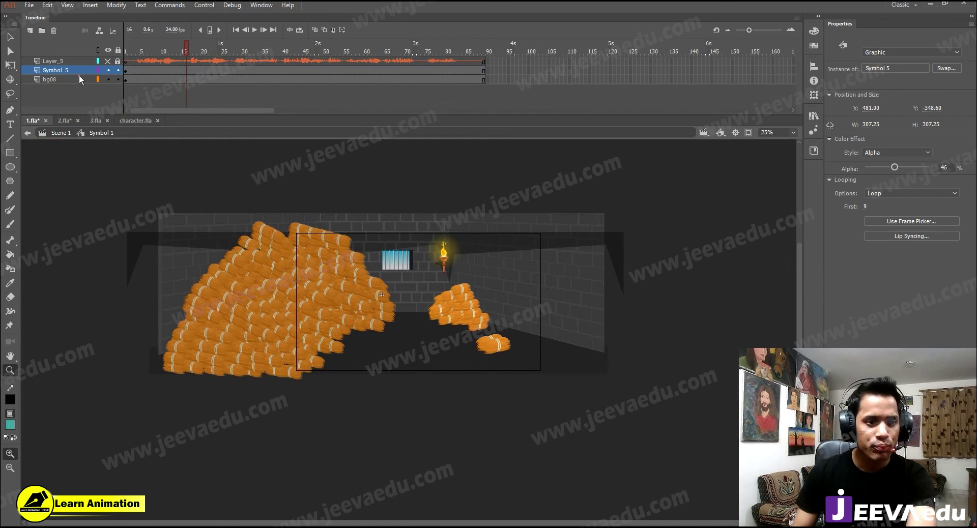
Add a new layer above the Symbol_5 layer inside Symbol 1.
left_click(108, 61)
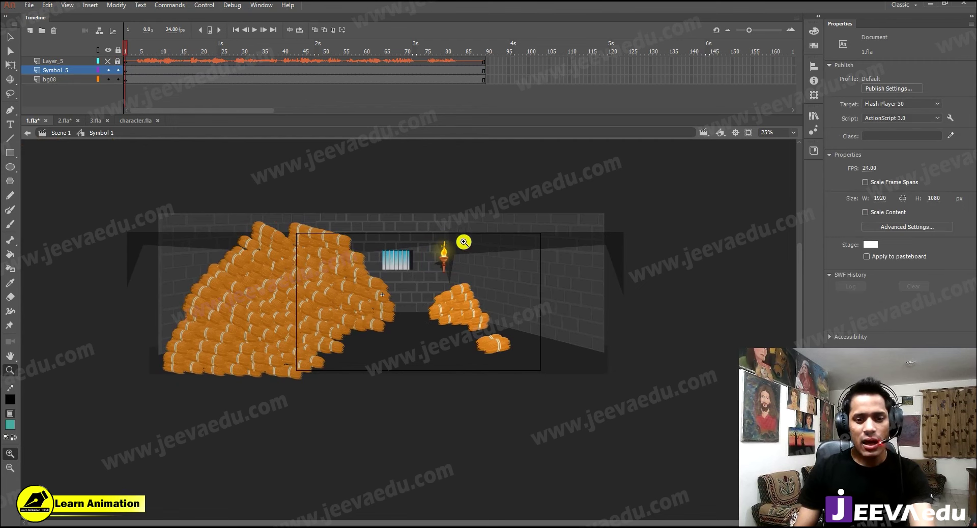
left_click(31, 33)
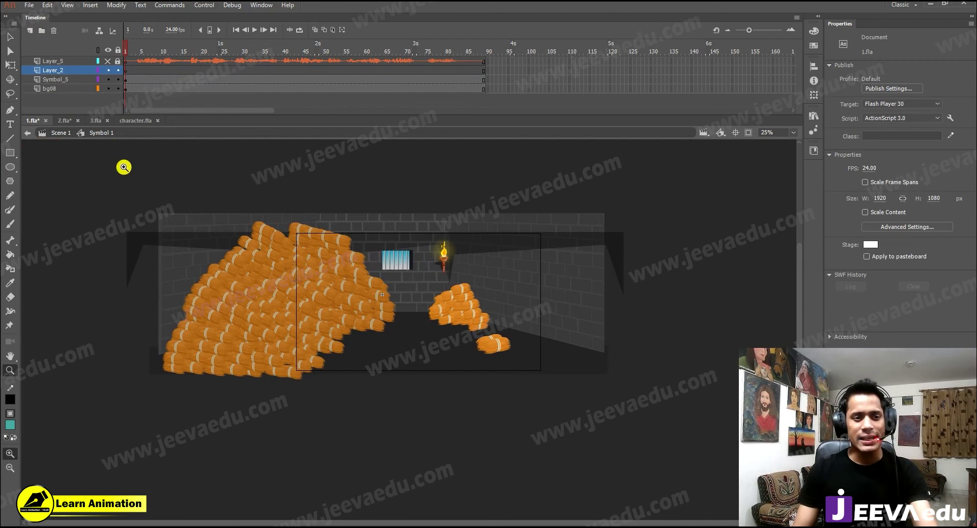
Switch to character.fla and play the seated woman's animation inside her symbol, examining her close up.
left_click(138, 122)
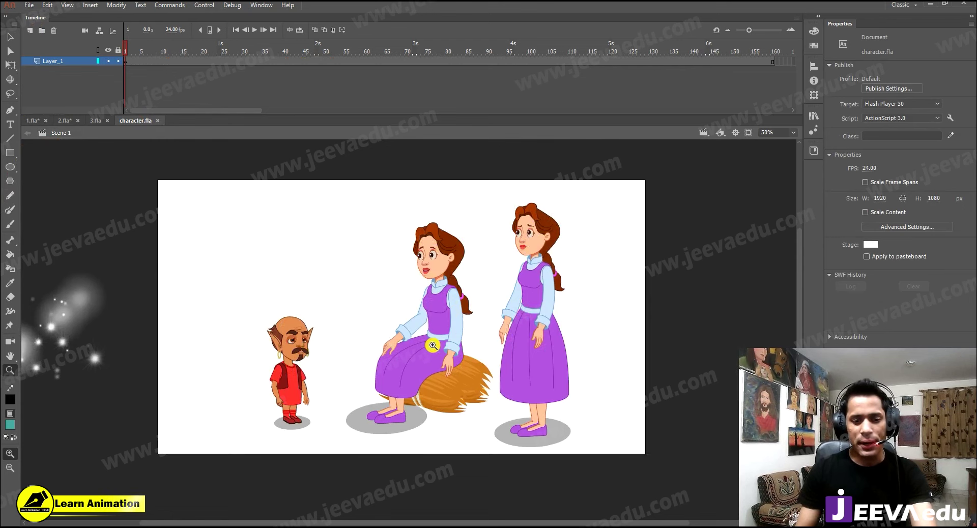
left_click(437, 334)
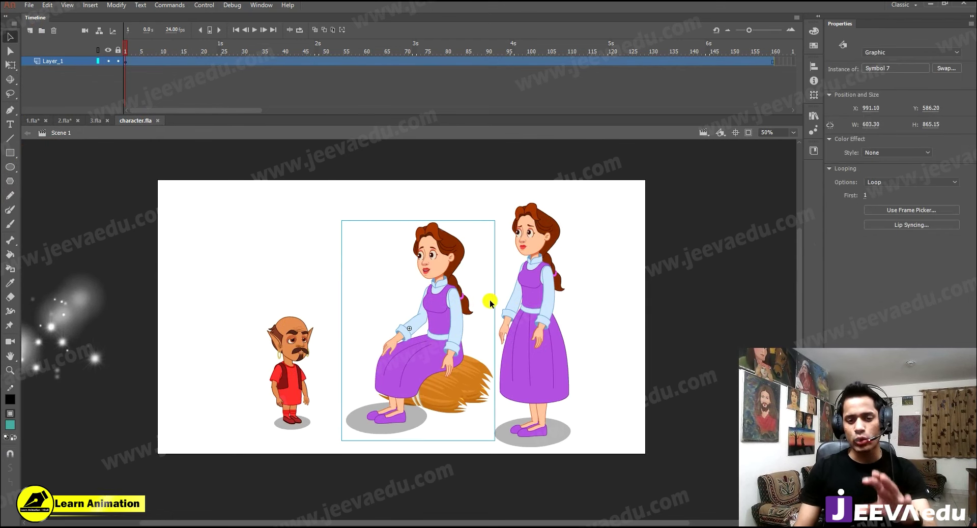
double_click(451, 305)
key("Return")
key("Return")
key("z")
left_click(434, 297)
left_click_drag(452, 319, 463, 298)
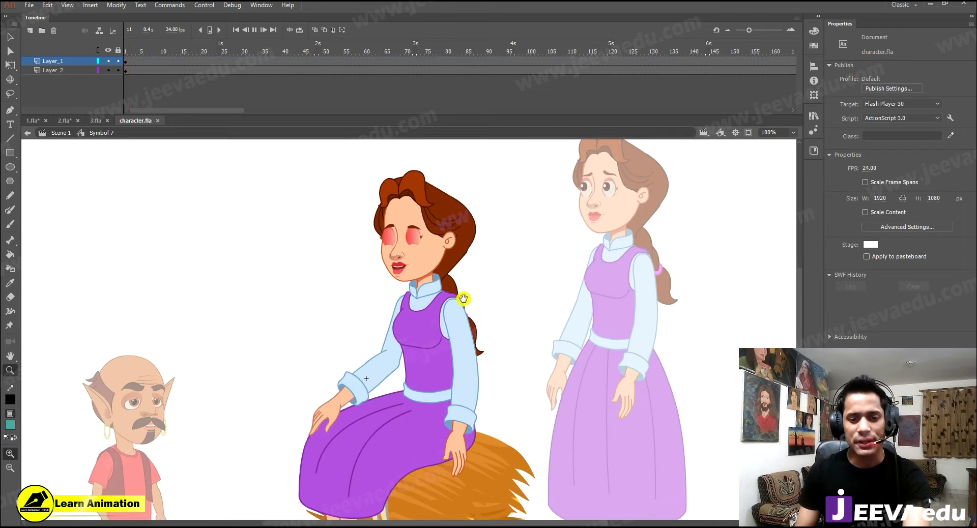
key("Return")
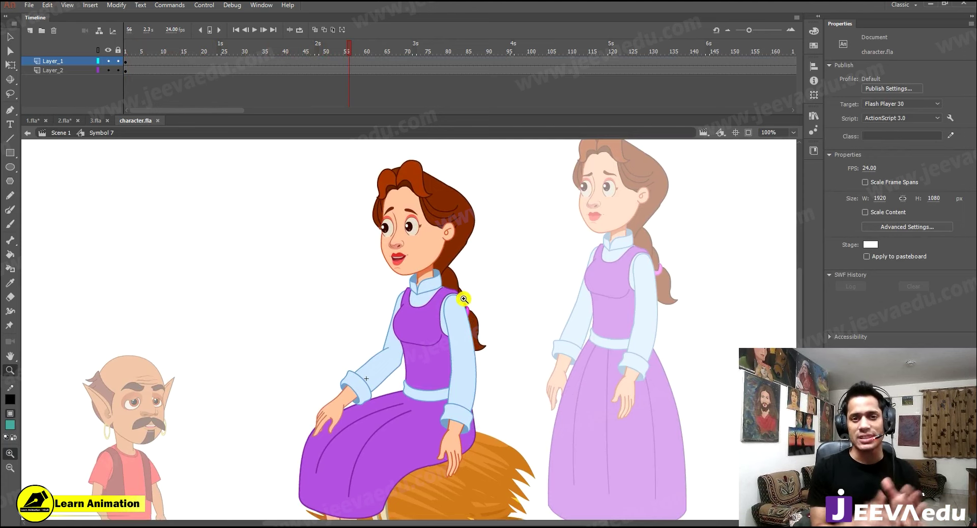
left_click(463, 299, "alt")
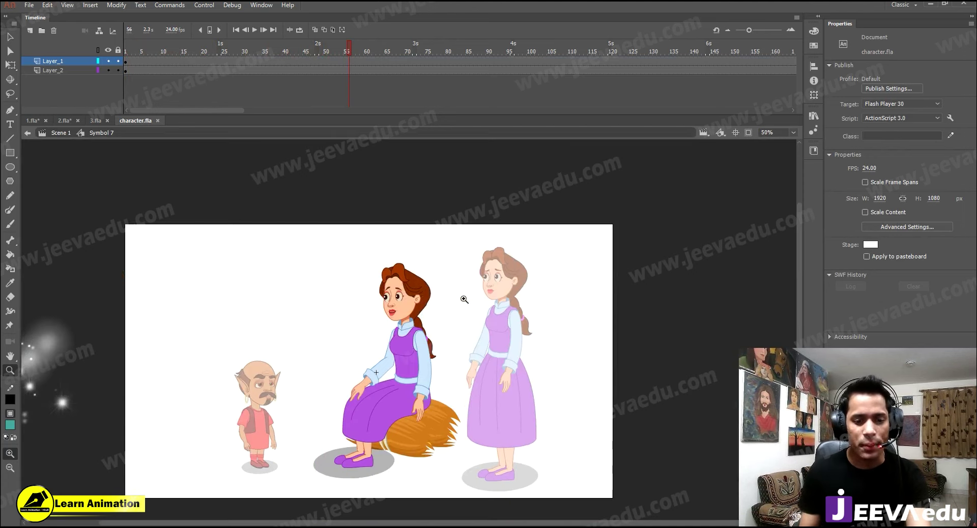
Return to Scene 1 of character.fla and copy the seated woman on the hay bale.
key("v")
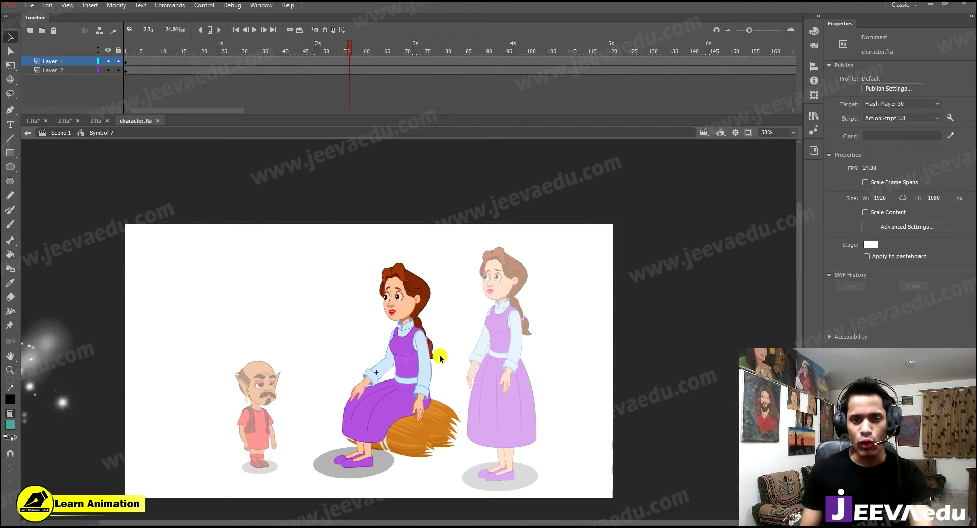
double_click(454, 325)
left_click_drag(422, 375, 498, 335)
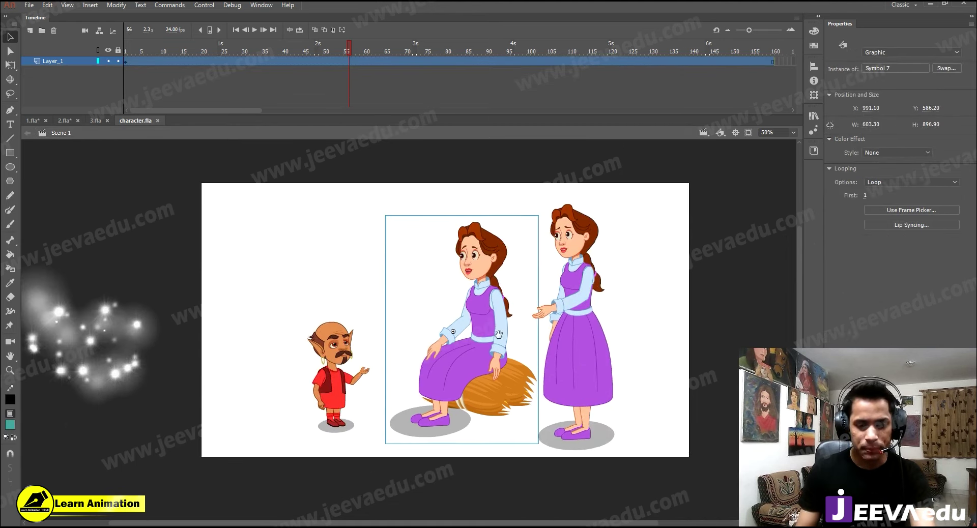
left_click(587, 290)
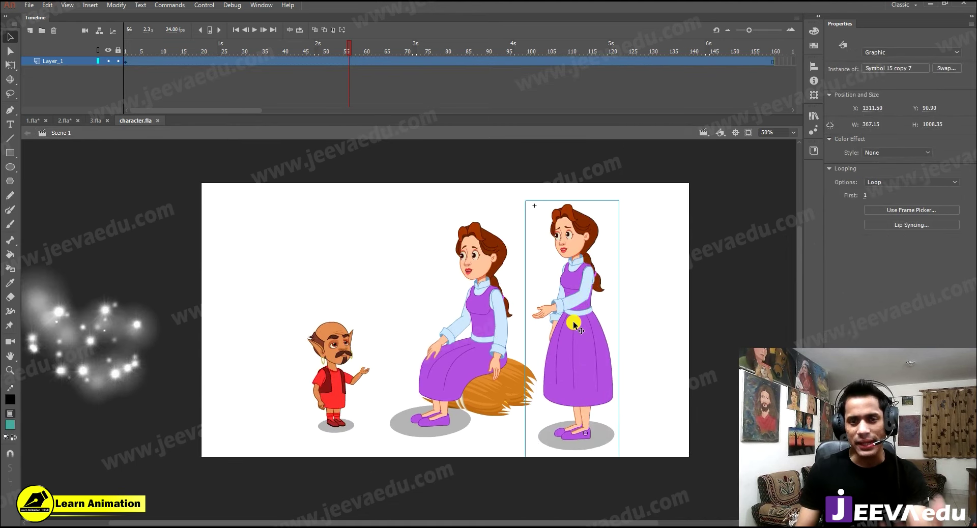
left_click(481, 313)
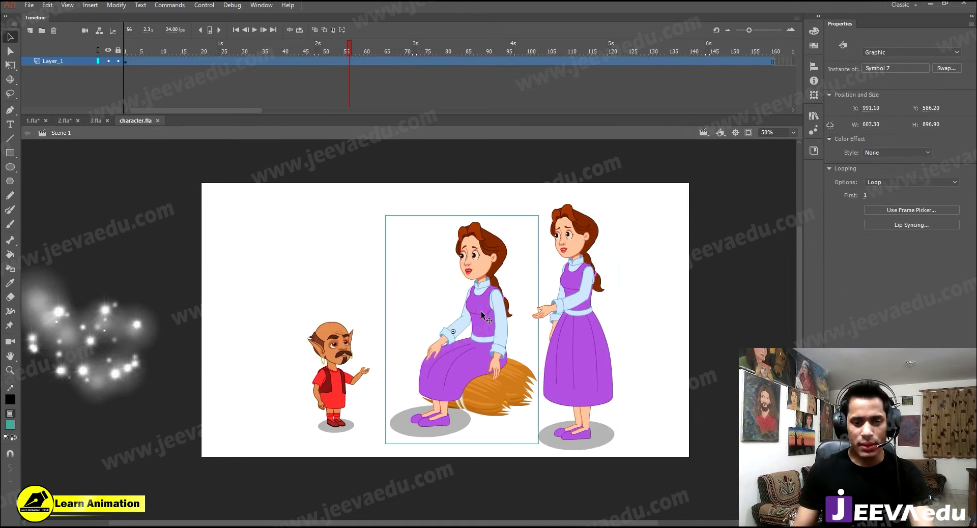
Try to paste the seated woman into Layer_2 inside Symbol 1 of 1.fla.
left_click(31, 120)
left_click(124, 73)
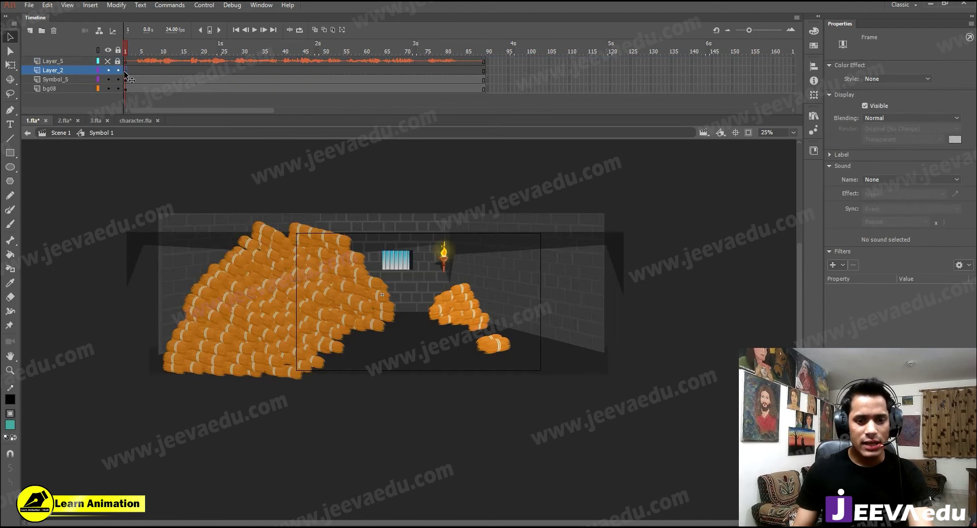
left_click_drag(425, 327, 442, 325)
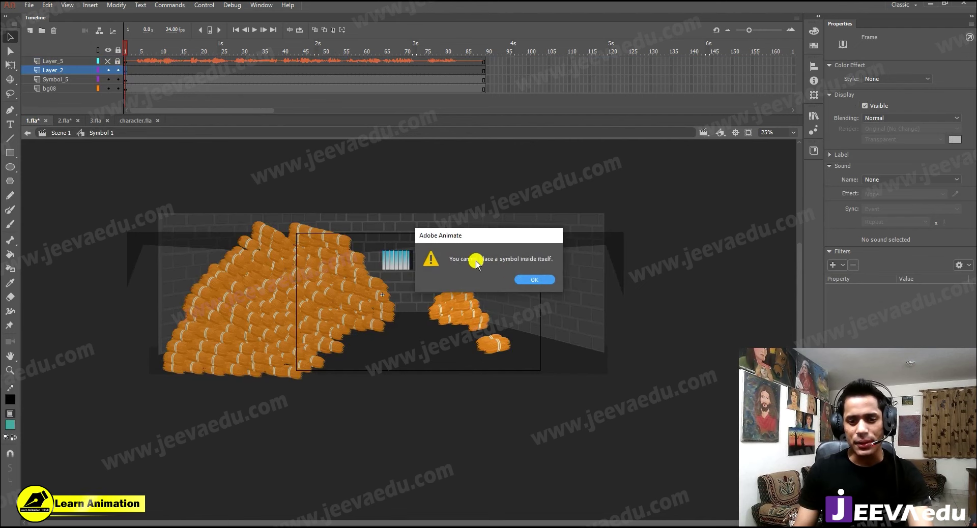
left_click(532, 276)
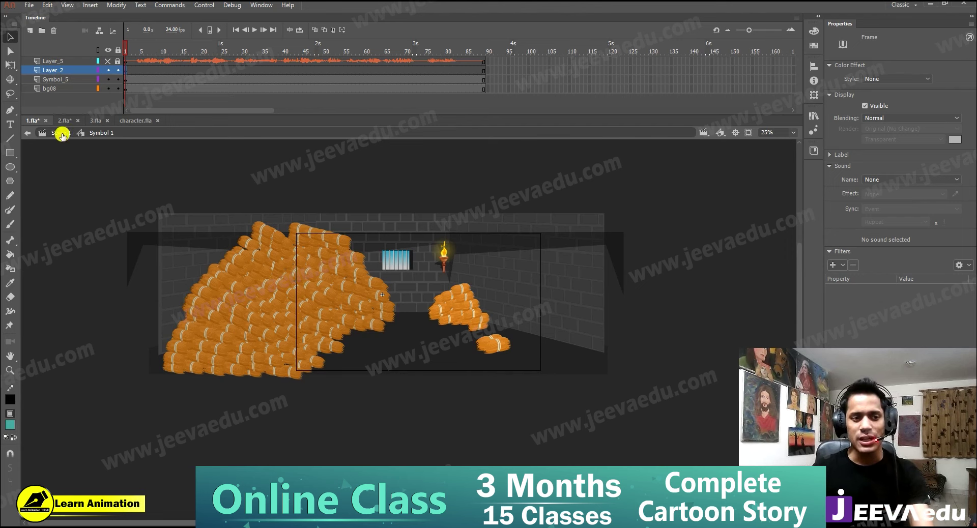
In Scene 1 of 1.fla, paste the seated woman with duplicate library items put into a folder, and cut her from the stage.
left_click(62, 133)
left_click(218, 218)
left_click(256, 199)
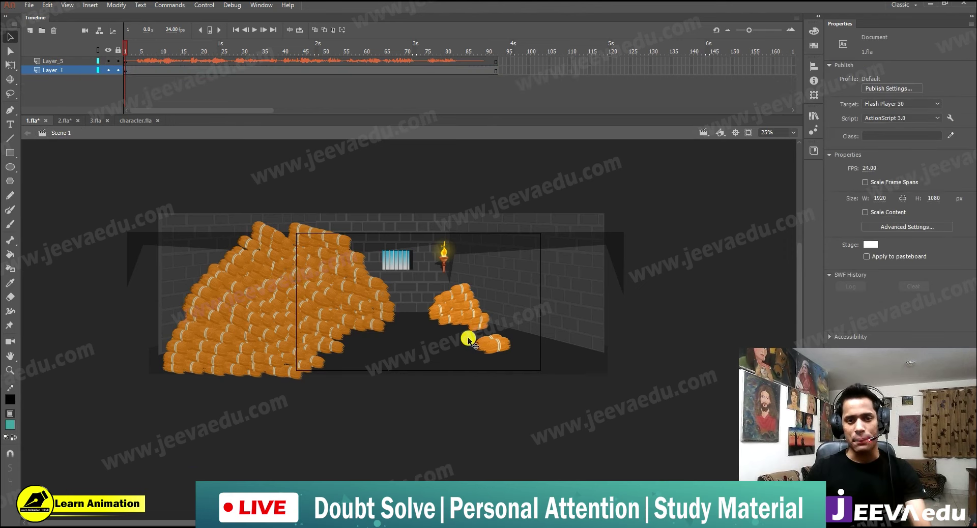
key("ctrl+v")
left_click(507, 276)
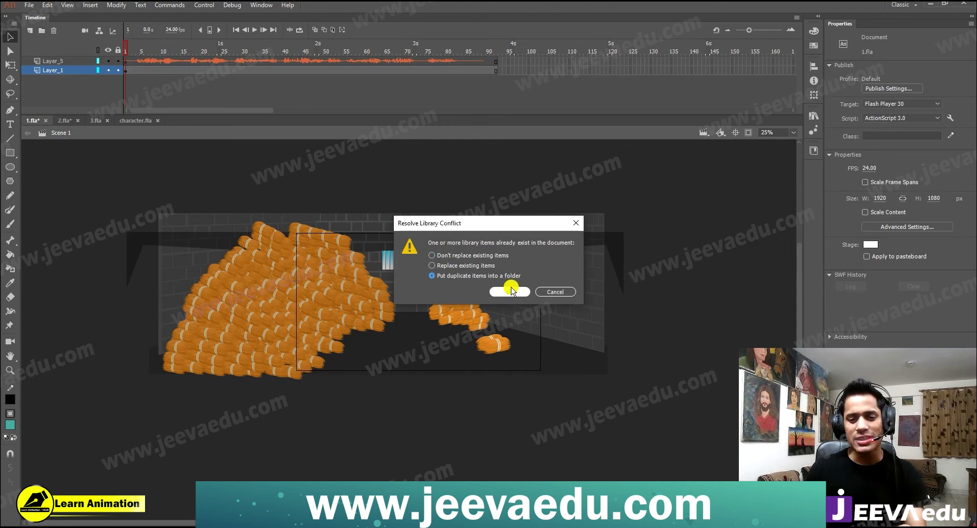
left_click(511, 291)
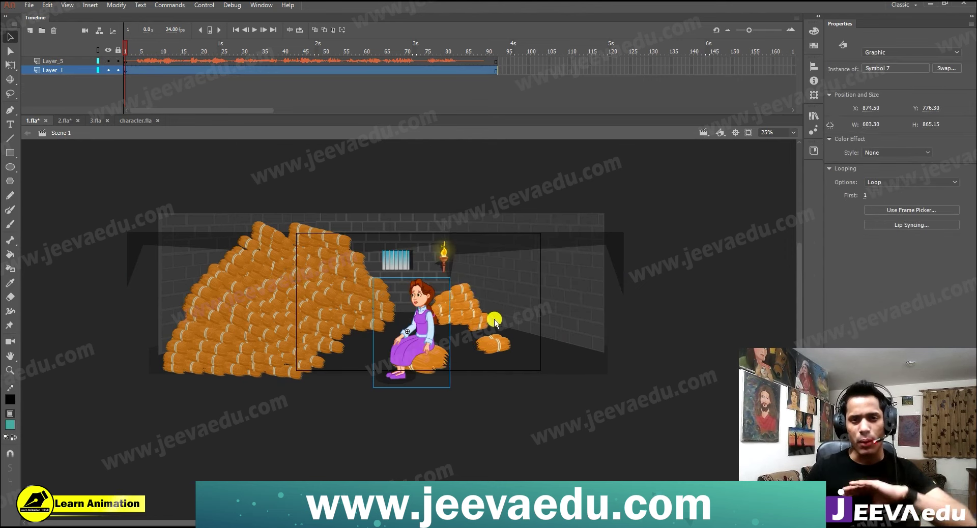
key("Delete")
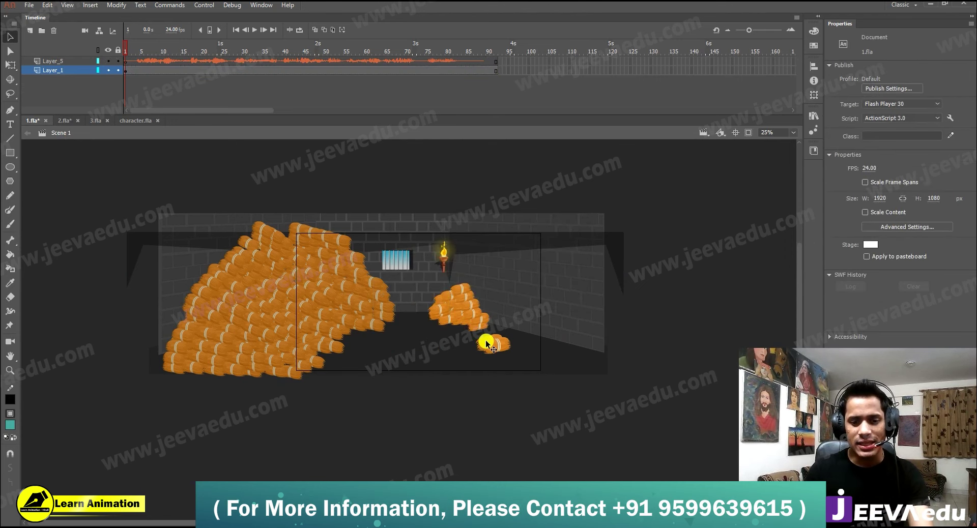
Reopen Symbol 1 and clip the content outside the stage.
double_click(487, 341)
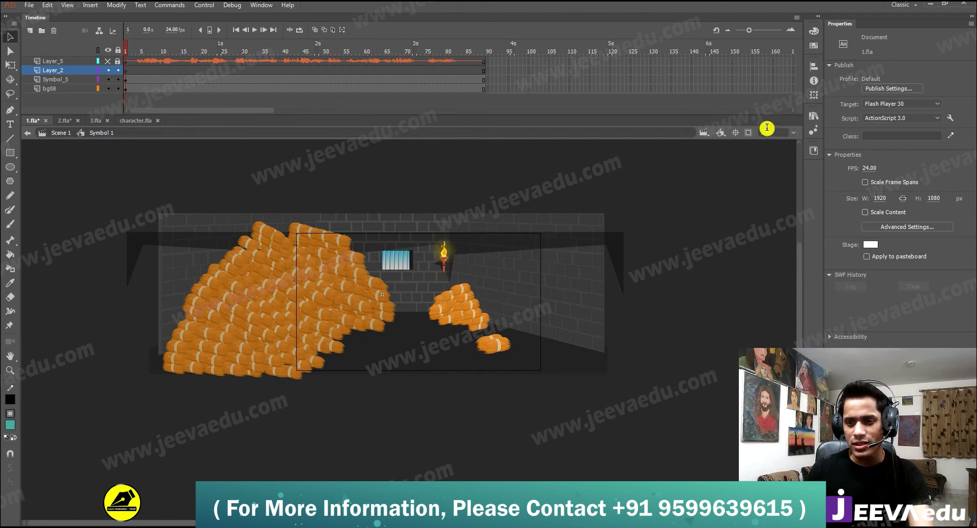
left_click(748, 132)
key("z")
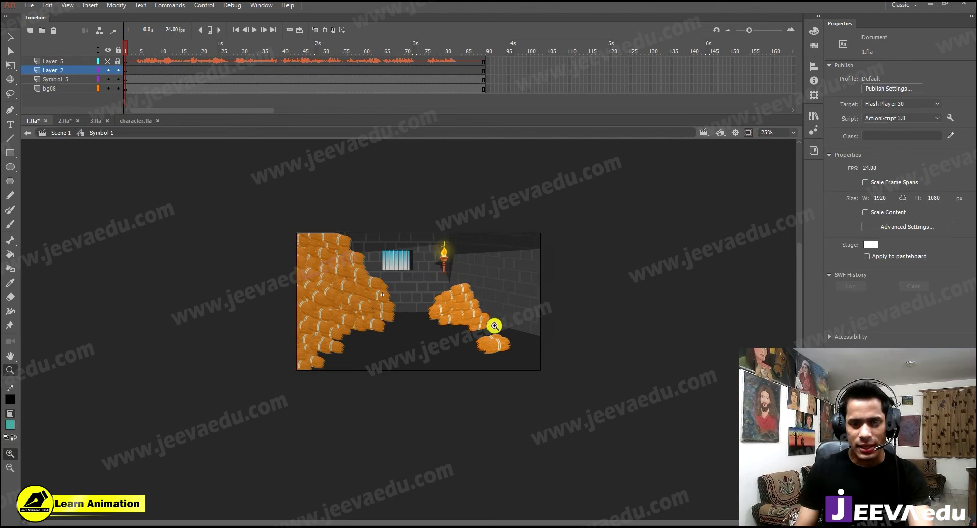
left_click(436, 345)
left_click_drag(462, 360, 482, 397)
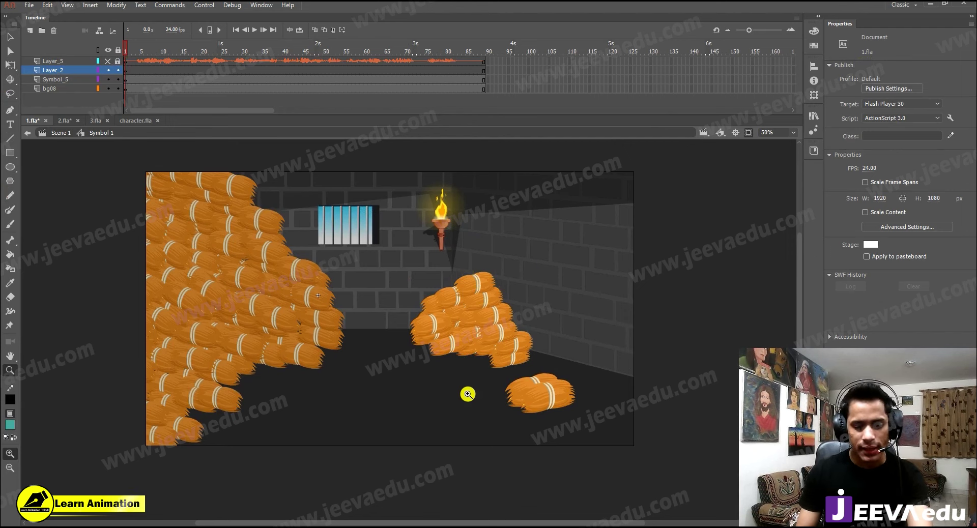
Paste the seated woman onto Layer_2 and place her in front of the small hay pile.
key("v")
left_click(542, 405)
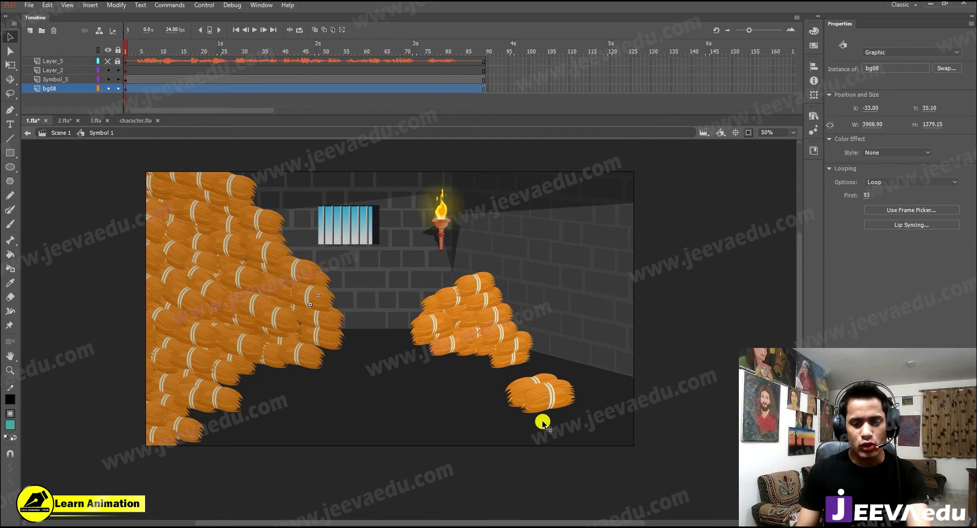
left_click(82, 72)
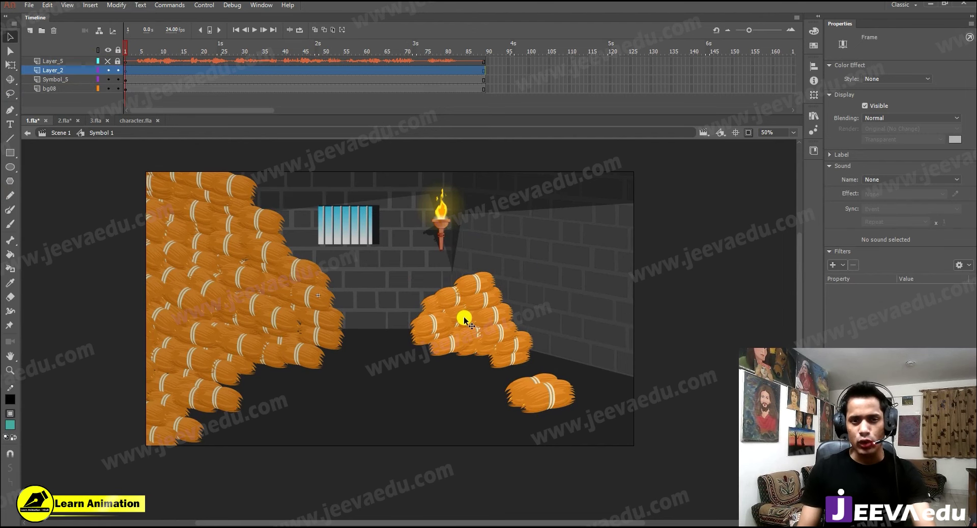
key("ctrl+shift+v")
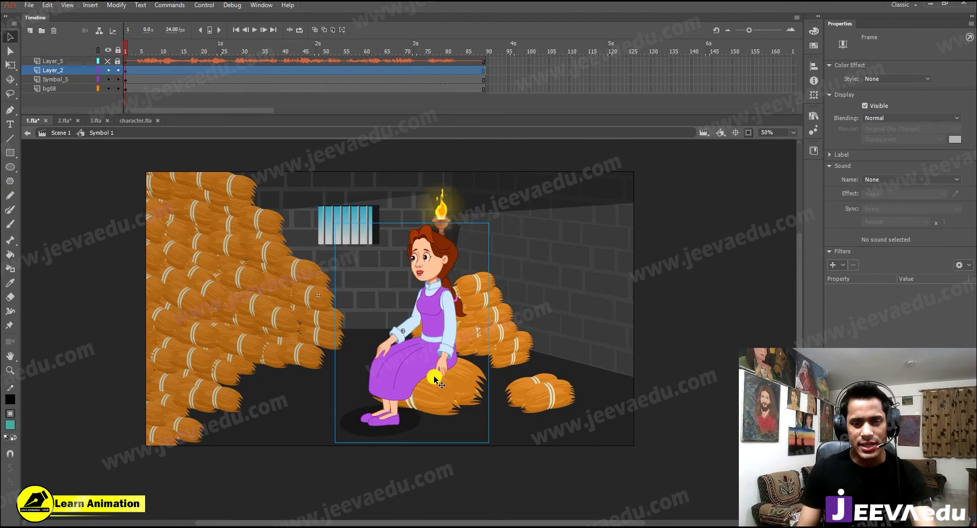
left_click_drag(458, 383, 486, 390)
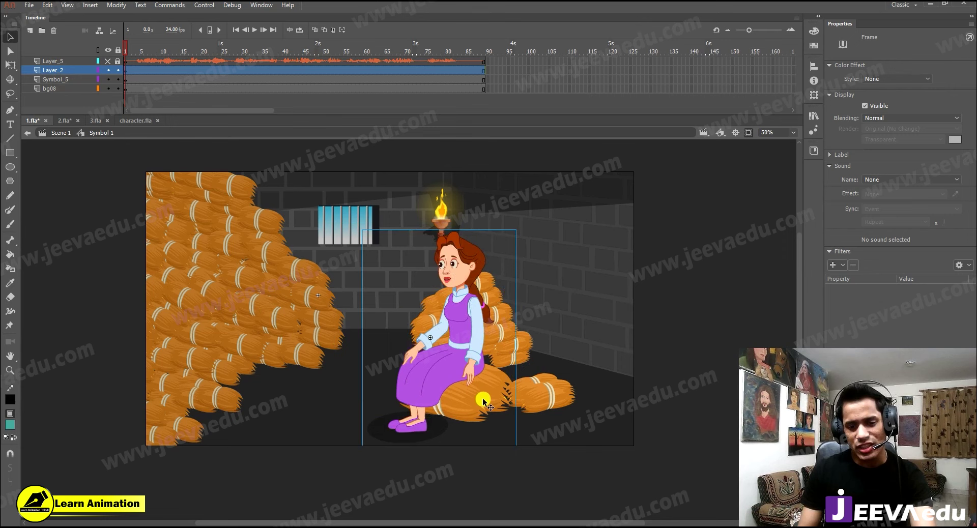
Delete the two loose hay bales on the floor inside the bg08 symbol, and return to Symbol 1.
left_click(551, 397)
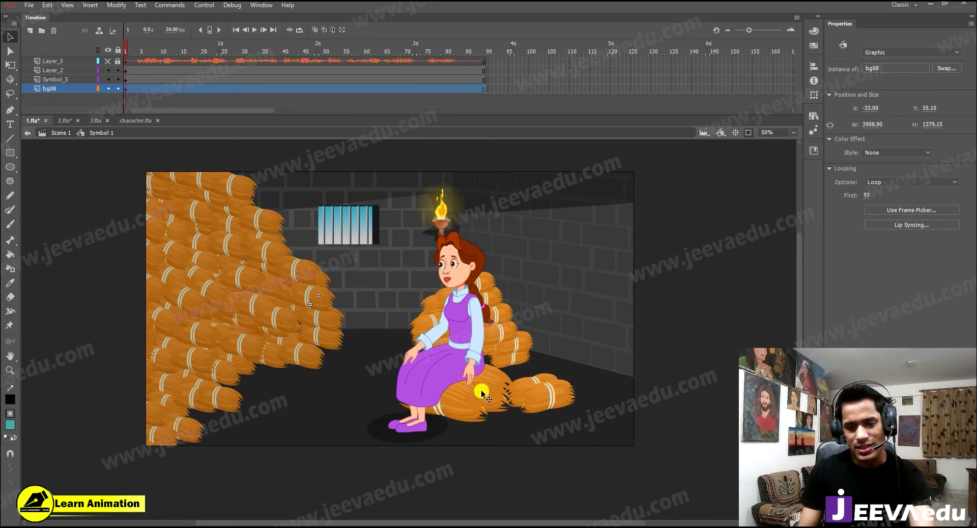
double_click(542, 392)
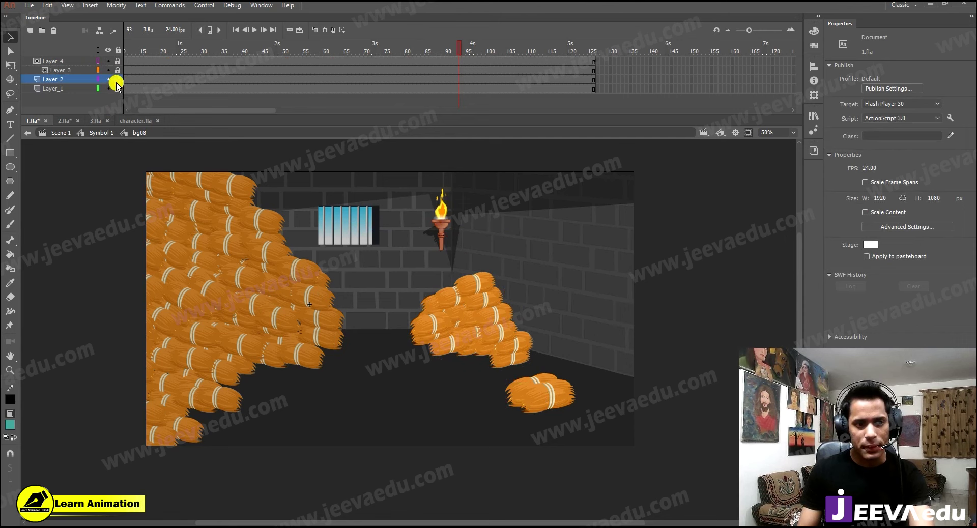
left_click(530, 377)
left_click(540, 397, "shift")
left_click_drag(542, 397, 539, 382)
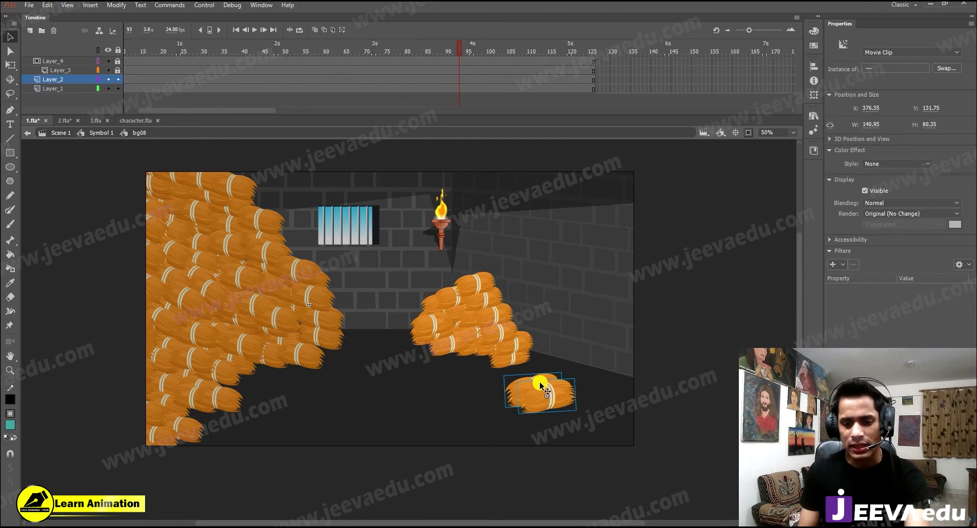
key("Delete")
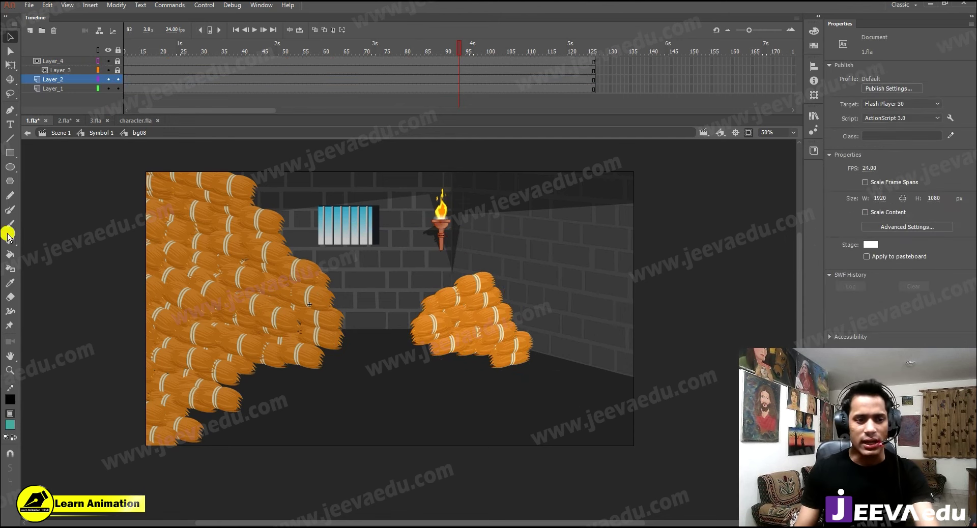
double_click(141, 164)
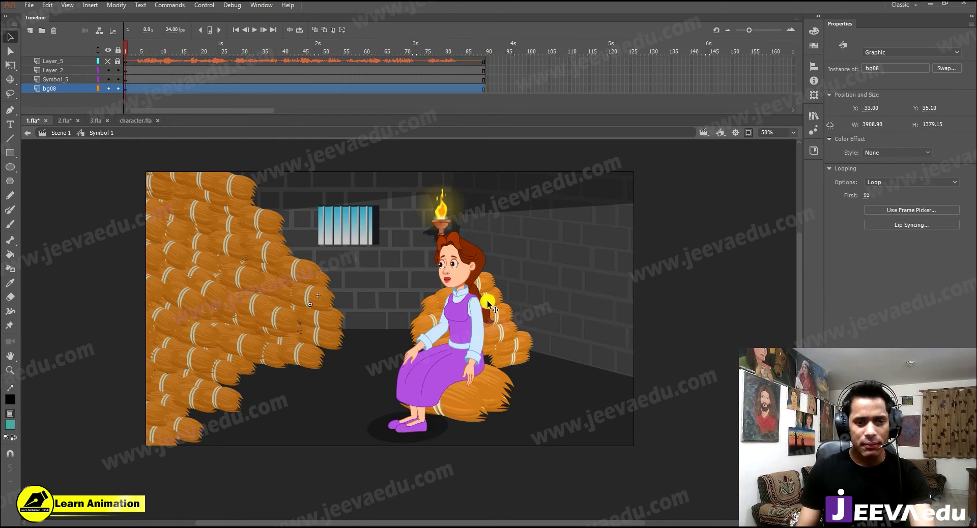
Scale the seated woman down to 80%, and repeat the same scaling once more.
left_click(468, 371)
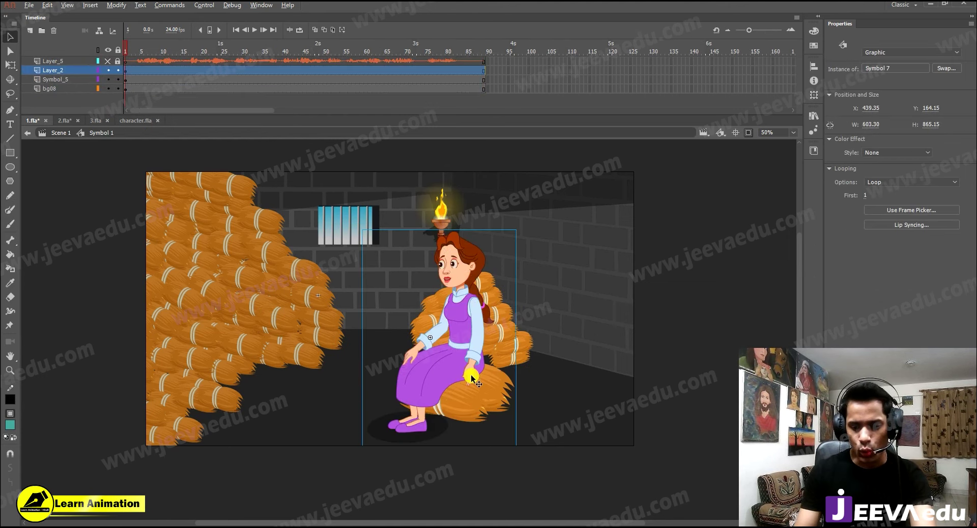
key("ctrl+alt+s")
type("8")
key("Return")
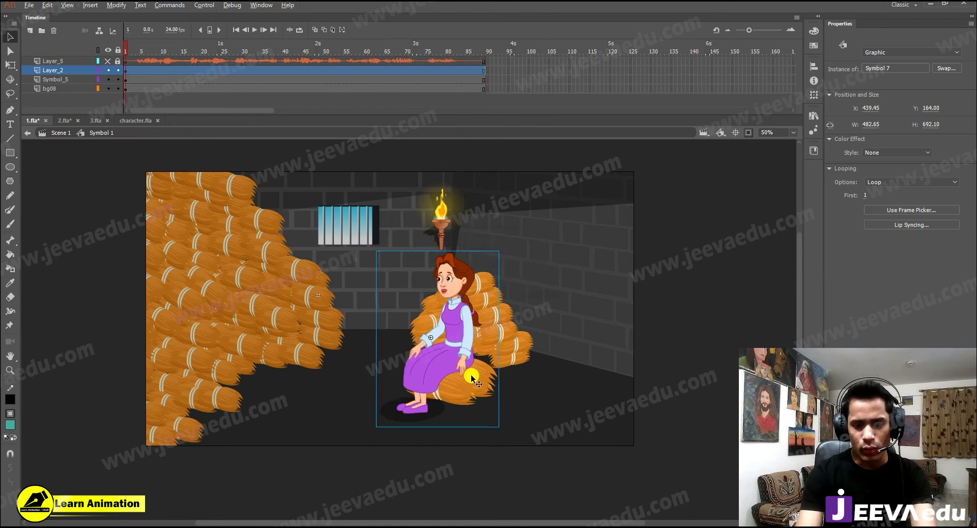
key("ctrl+alt+s")
key("Return")
Place the seated woman at the right edge of the small hay pile, scaled to 98% and nudged slightly upward.
left_click_drag(473, 370, 526, 383)
key("ctrl+alt+s")
type("98")
key("Return")
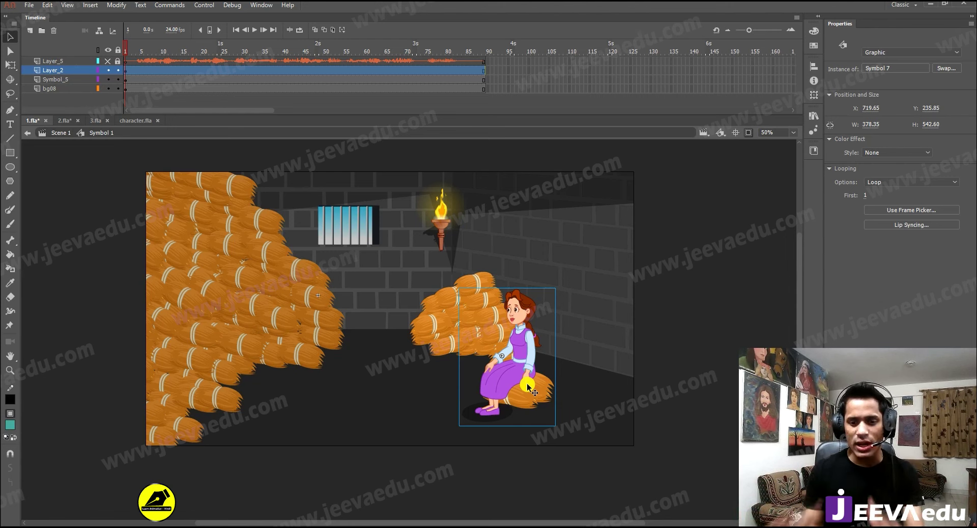
key("Up")
key("Up")
key("Up")
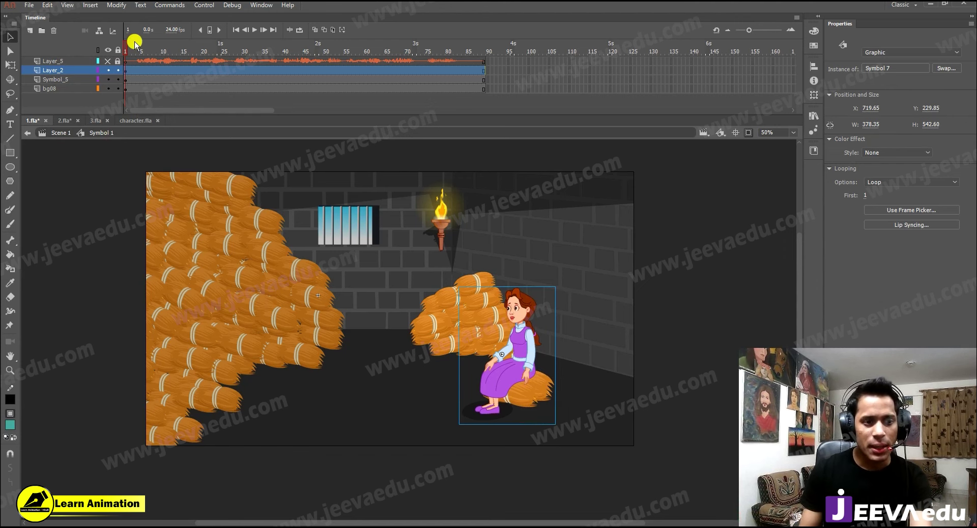
Make the voice track layer, Layer_5, visible.
left_click(105, 63)
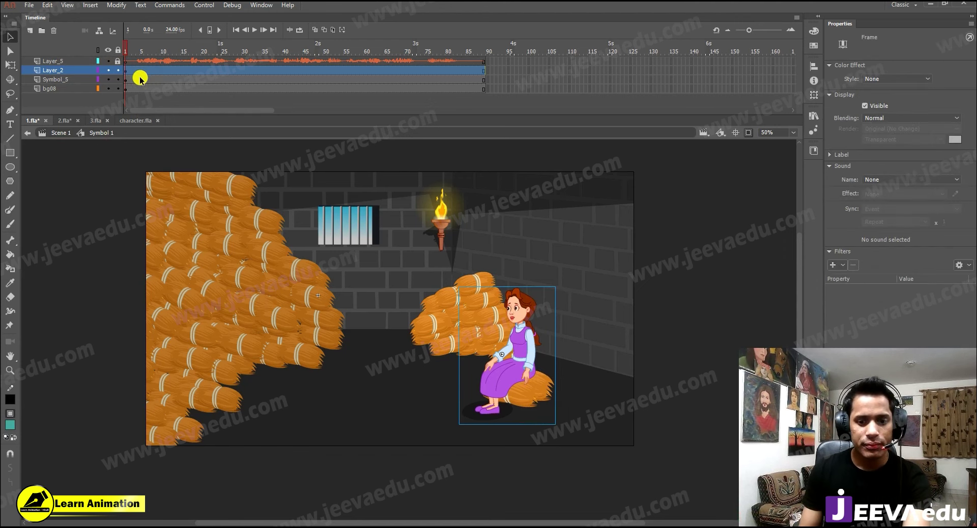
Play the dungeon scene with its voice track and return to the first frame.
key("Return")
left_click(241, 50)
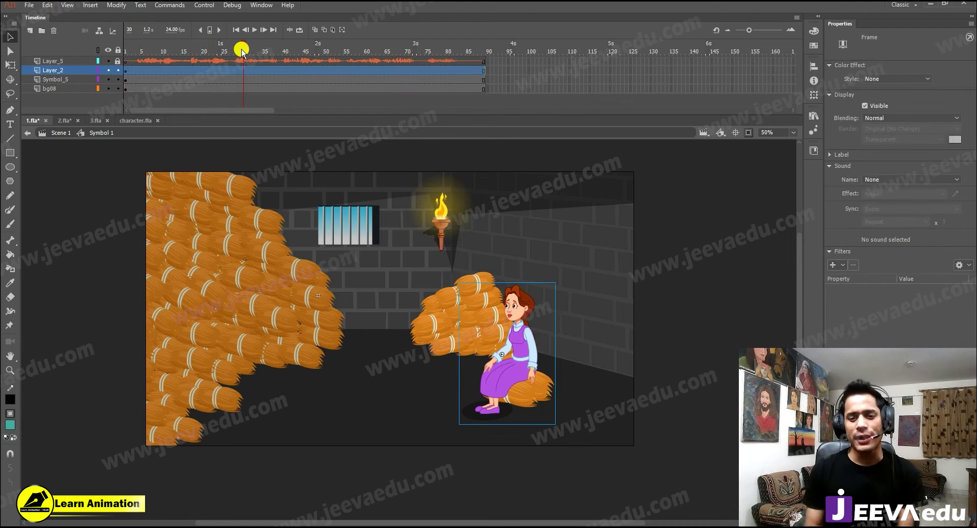
left_click(126, 51)
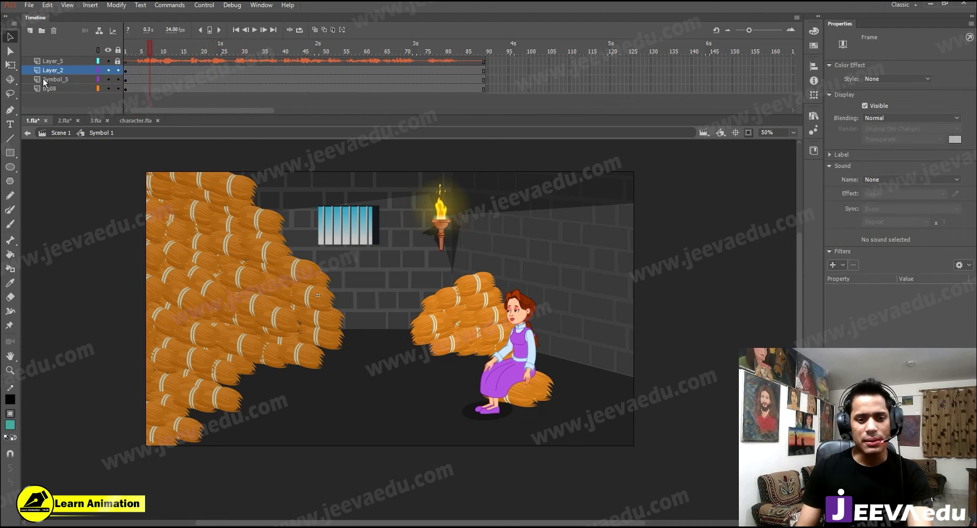
Nudge the seated woman to the left and slightly down in front of the small hay pile.
left_click(502, 390)
key("shift+Left")
key("shift+Left")
key("shift+Left")
key("shift+Left")
key("Down")
key("Down")
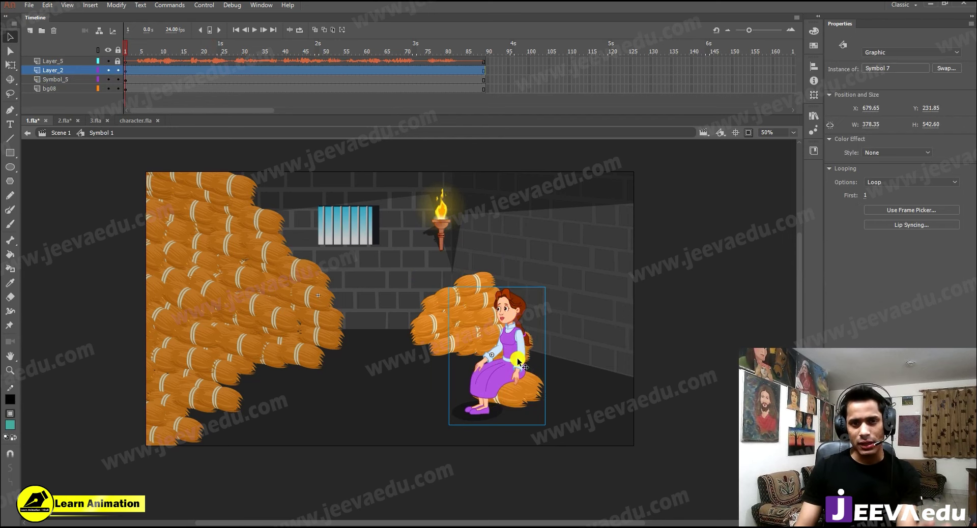
Insert keyframes at frame 89 on Layer_2, Symbol_5 and bg08.
key("z")
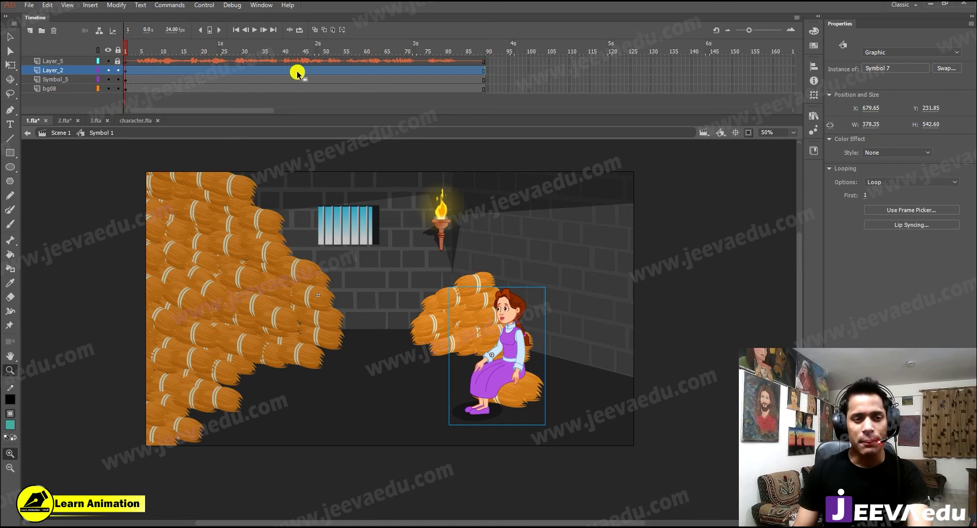
left_click(421, 78)
left_click_drag(482, 68, 484, 88)
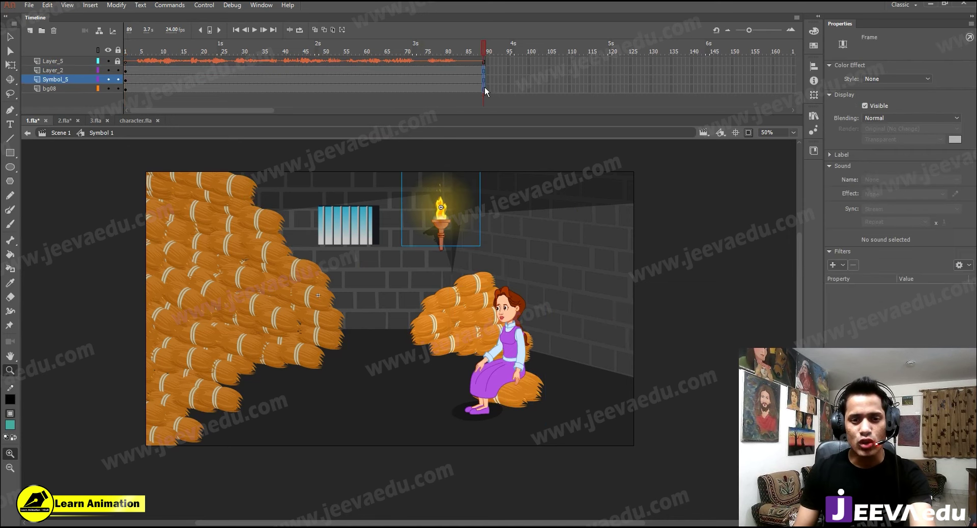
left_click(484, 89)
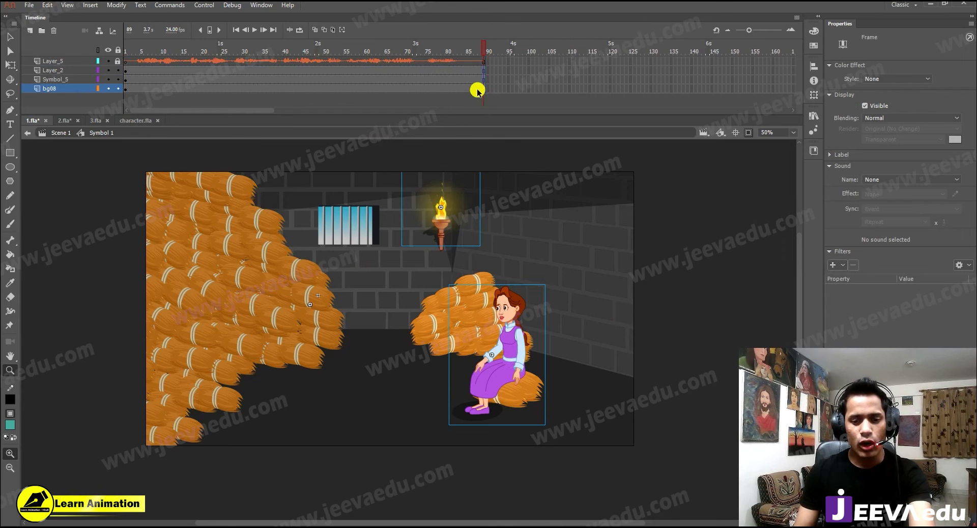
key("F5")
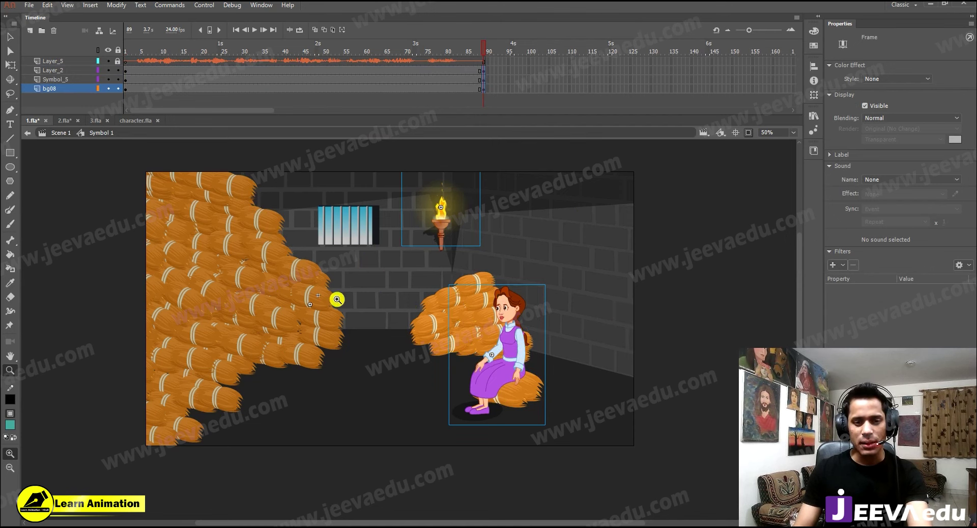
Create classic tweens up to frame 89 on Layer_2, Symbol_5 and bg08.
left_click_drag(422, 96, 429, 95)
right_click(419, 80)
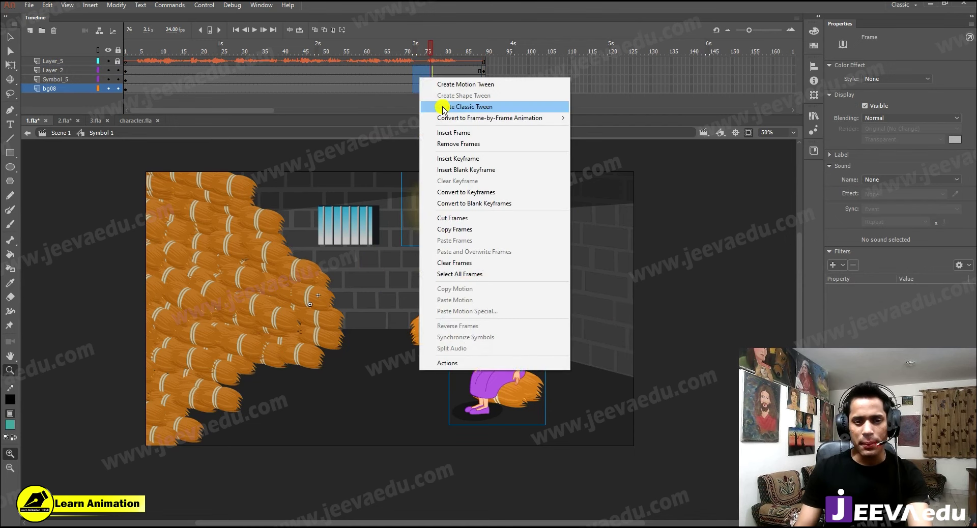
left_click(448, 104)
left_click(408, 79)
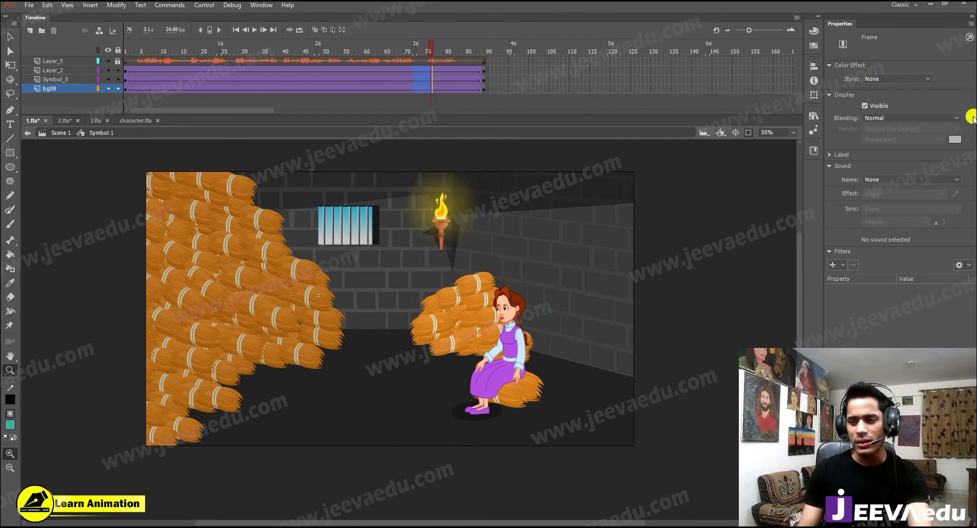
Give the tweens a custom S-shaped ease by bending the curve down near frame 30 and up near frame 60.
left_click(933, 197)
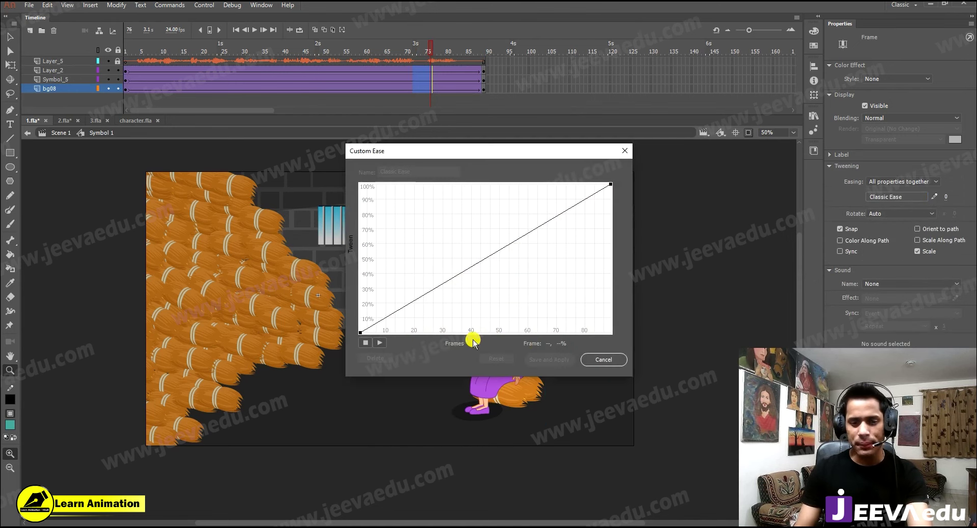
left_click(361, 333)
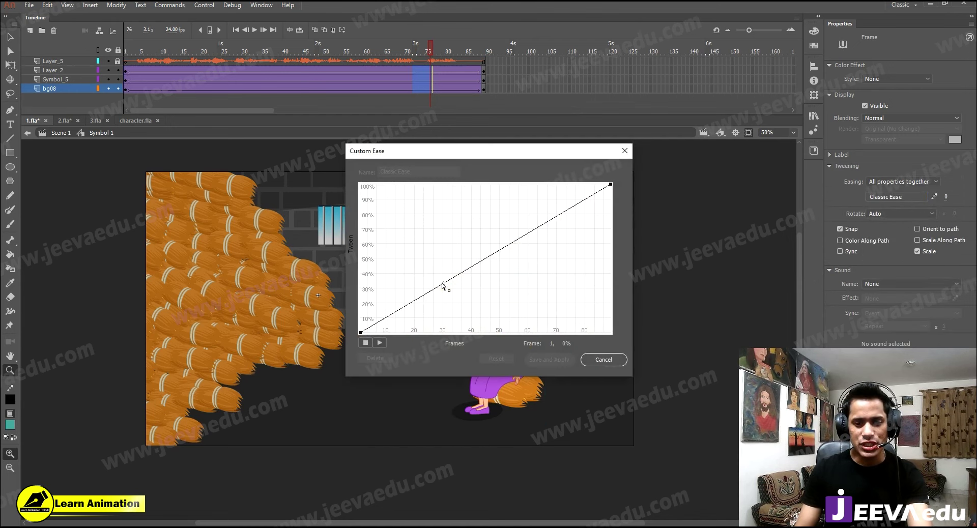
left_click_drag(443, 286, 448, 347)
left_click_drag(528, 235, 524, 189)
left_click(559, 358)
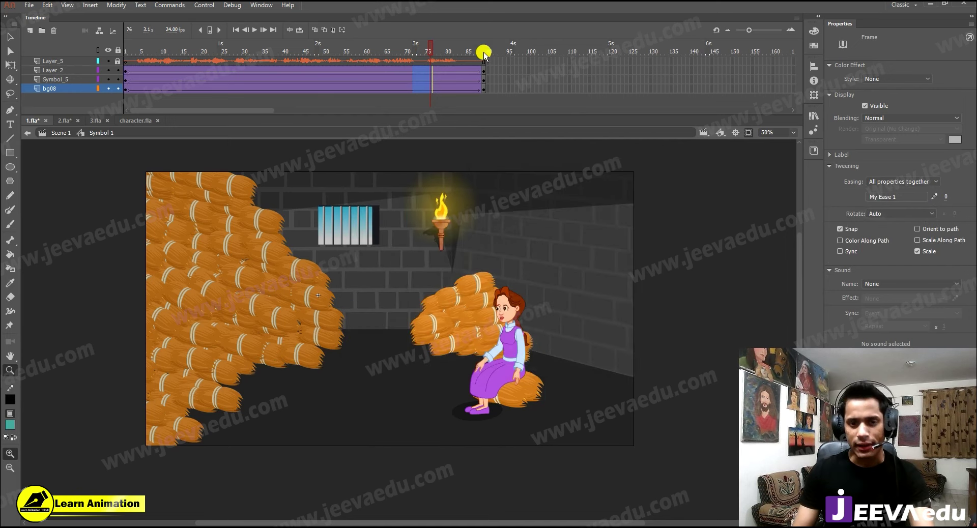
Scale the artwork of all three tweened layers at frame 89 by 105%, again by 103%, and shift it left.
left_click(484, 89)
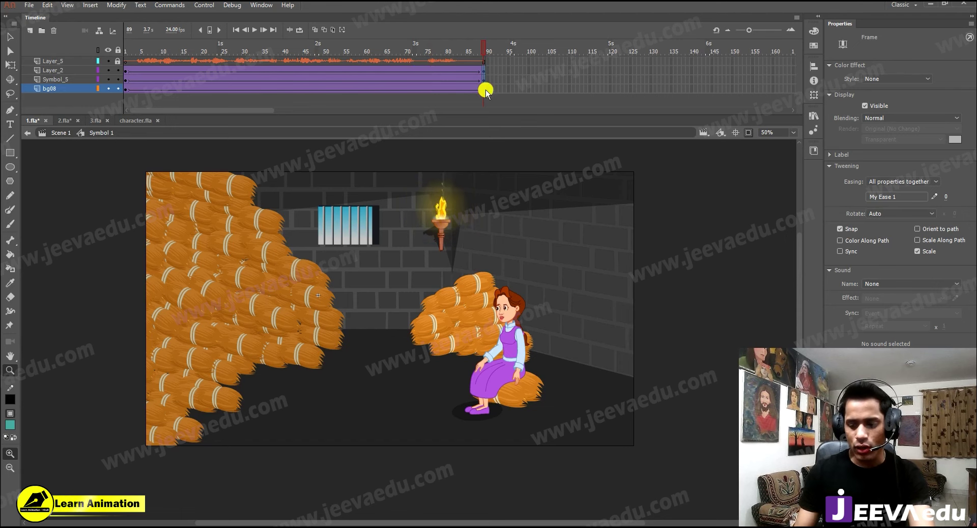
key("ctrl+alt+s")
type("105")
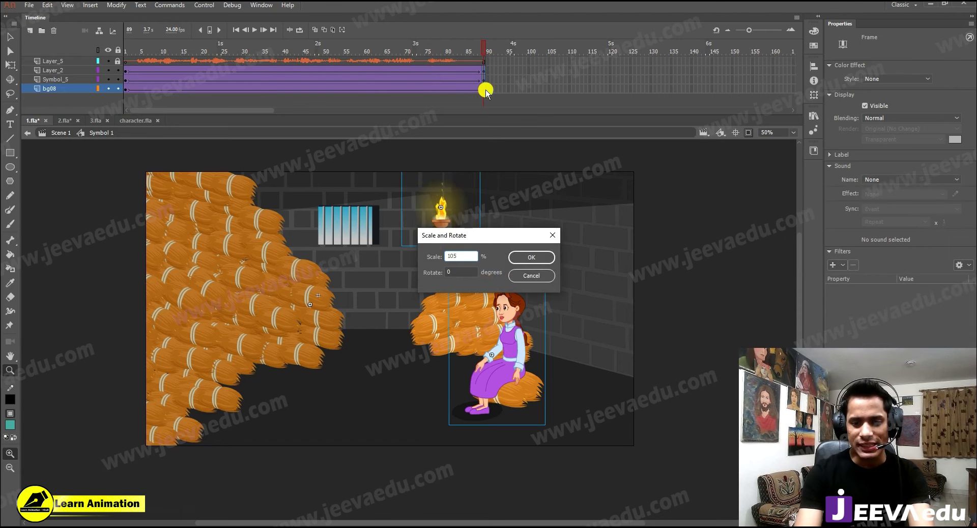
key("Return")
key("ctrl+alt+s")
type("103")
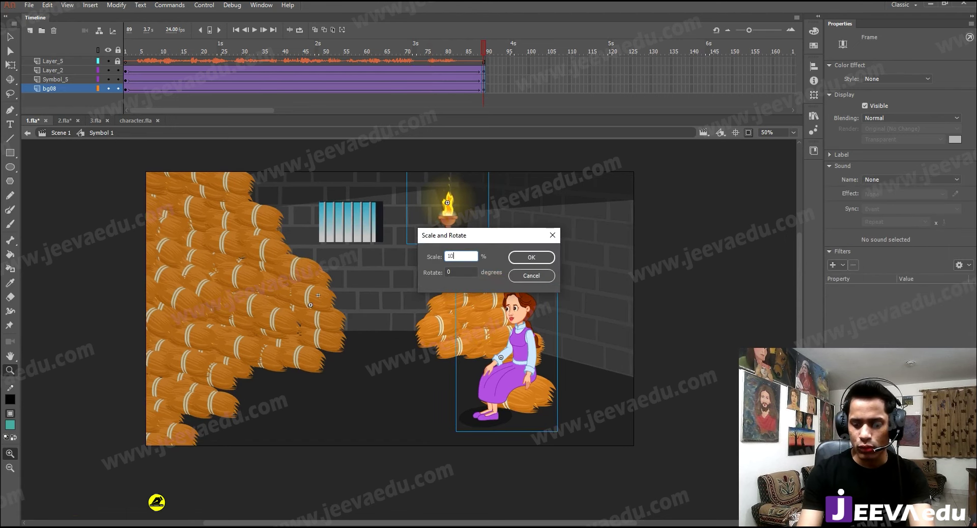
key("Return")
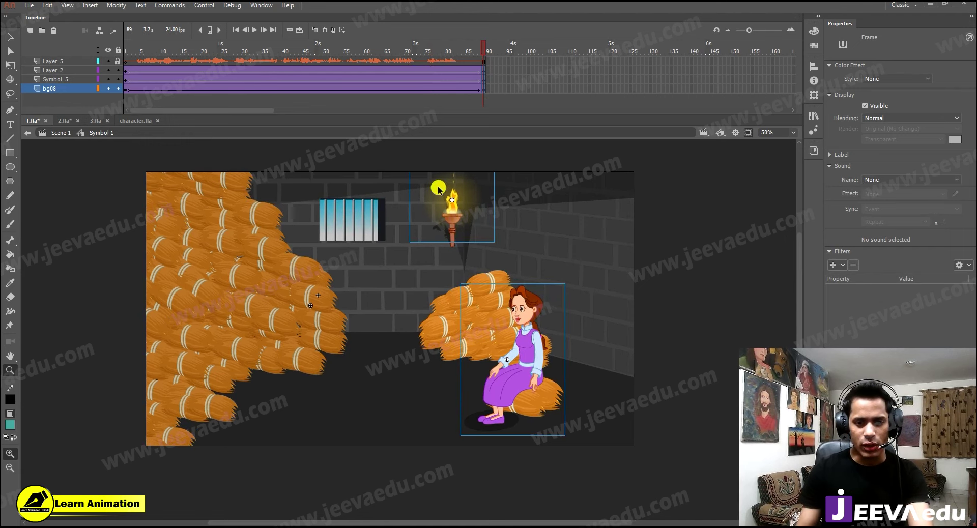
key("shift+Left")
key("shift+Left")
Hide Layer_5 and preview the zoom-in from the first frame to the end of the tween.
left_click_drag(480, 49, 24, 58)
left_click(108, 61)
key("Return")
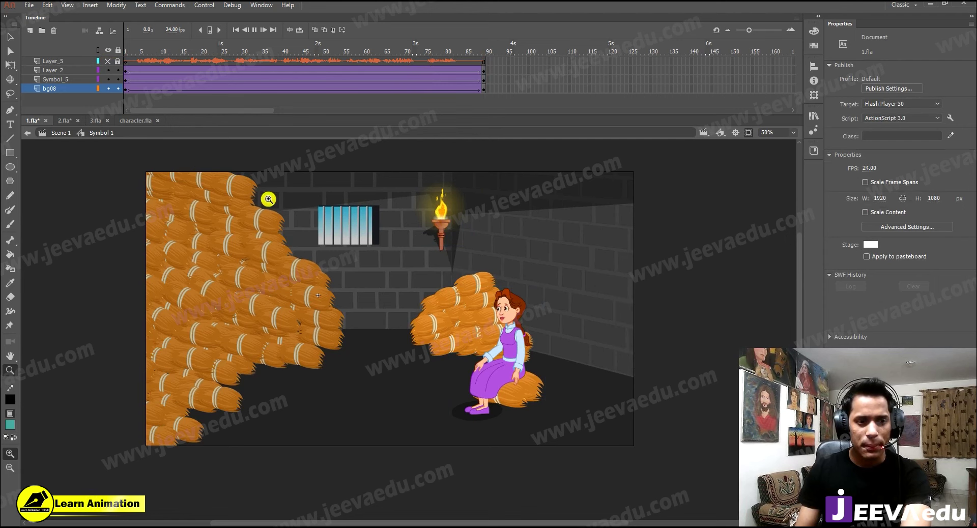
left_click(142, 45)
left_click_drag(185, 48, 237, 57)
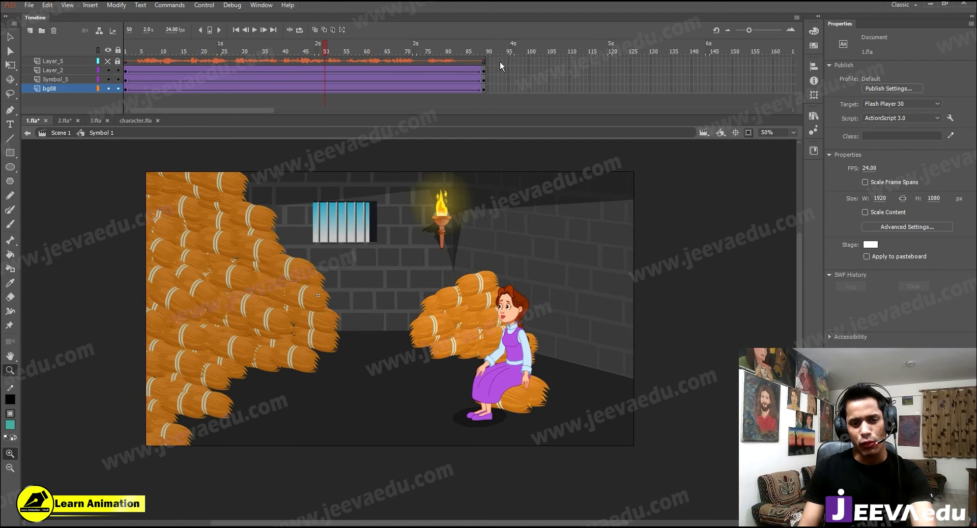
left_click(558, 62)
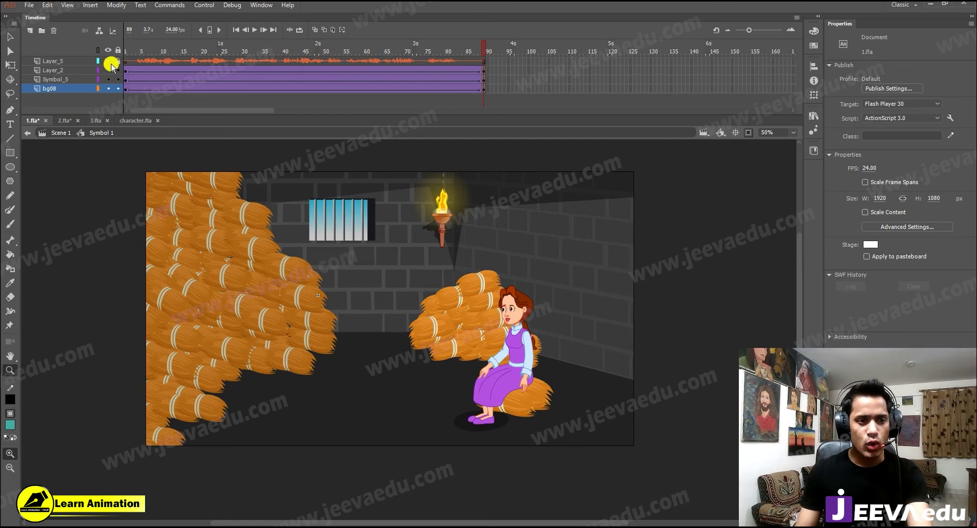
Copy the voice layer, Layer_5, inside Symbol 1 and return to Scene 1.
right_click(50, 60)
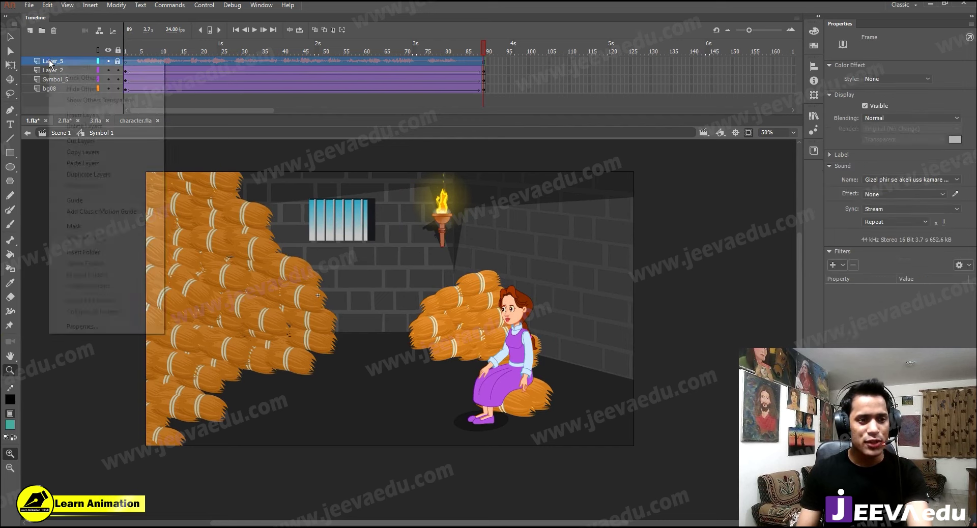
left_click(81, 153)
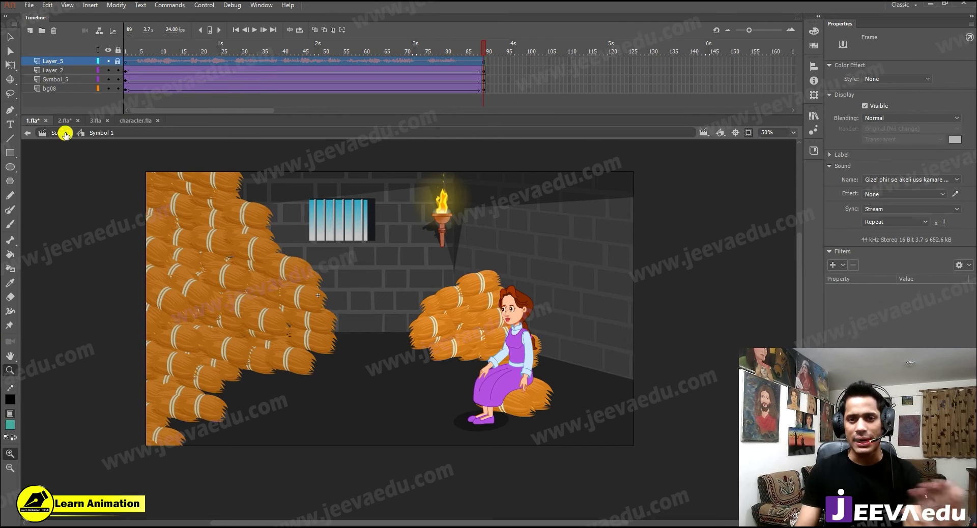
key("ctrl+e")
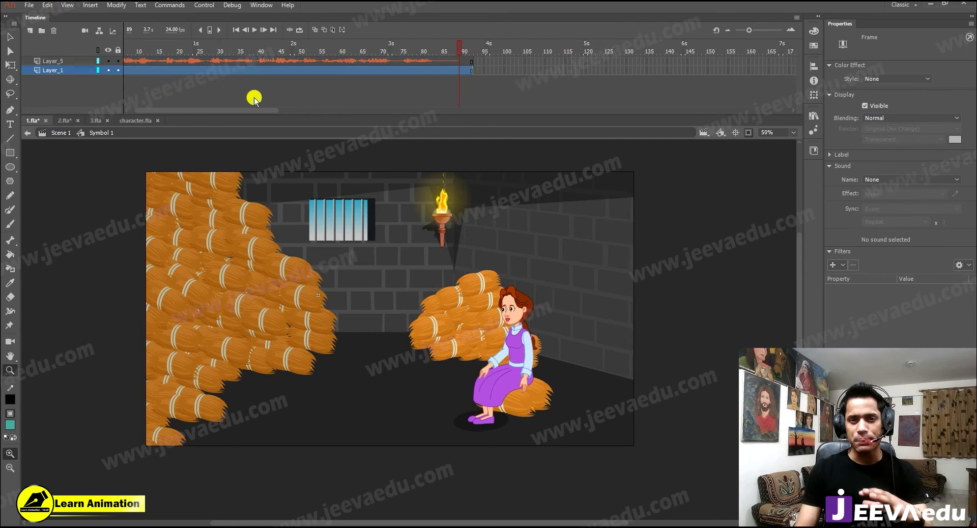
Delete Layer_5 from the main timeline and paste the copied voice layer above Layer_1.
left_click(72, 61)
left_click(53, 31)
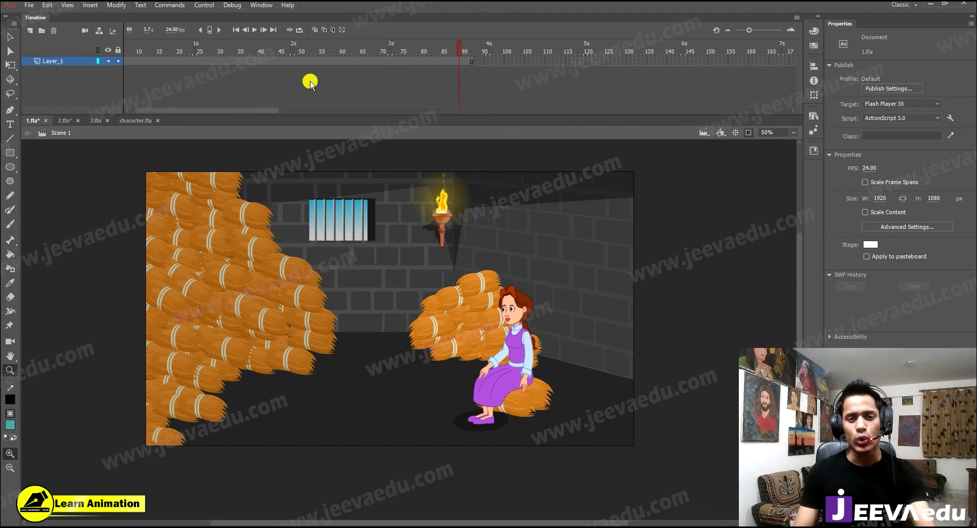
left_click(29, 5)
left_click(218, 83)
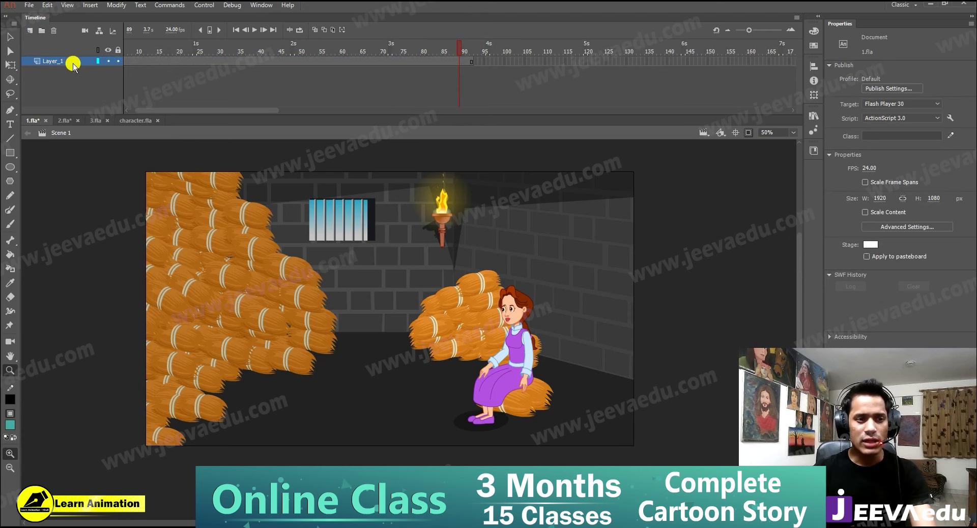
right_click(71, 61)
left_click(106, 167)
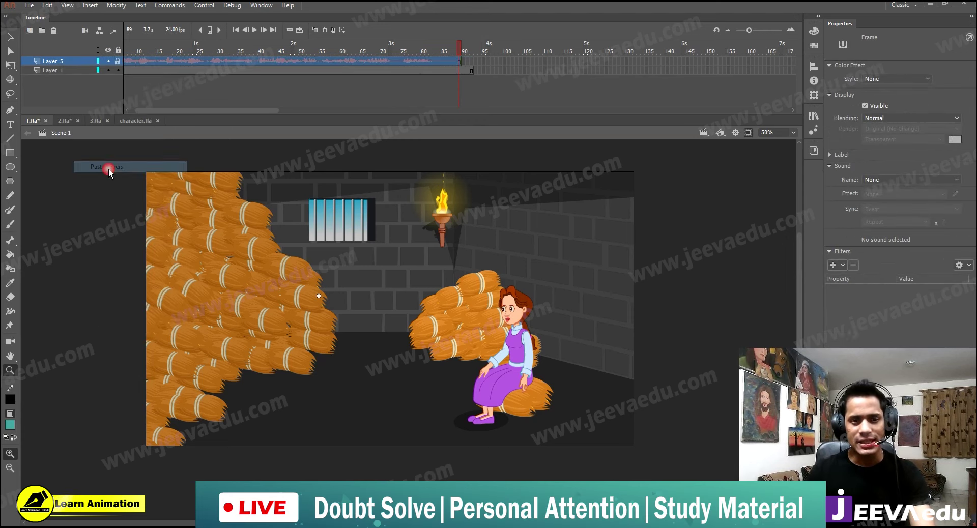
Remove the surplus Scene 1 frames after frame 89.
left_click_drag(464, 64, 481, 84)
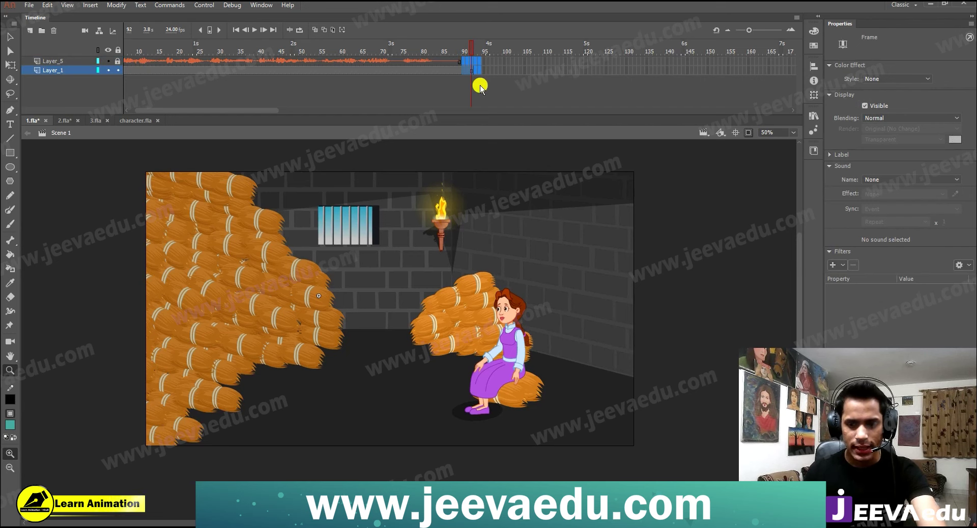
left_click(480, 85)
left_click(459, 48)
Play Scene 1 from frame 1 to check the zoom-in against the voice track.
left_click_drag(457, 48, 21, 103)
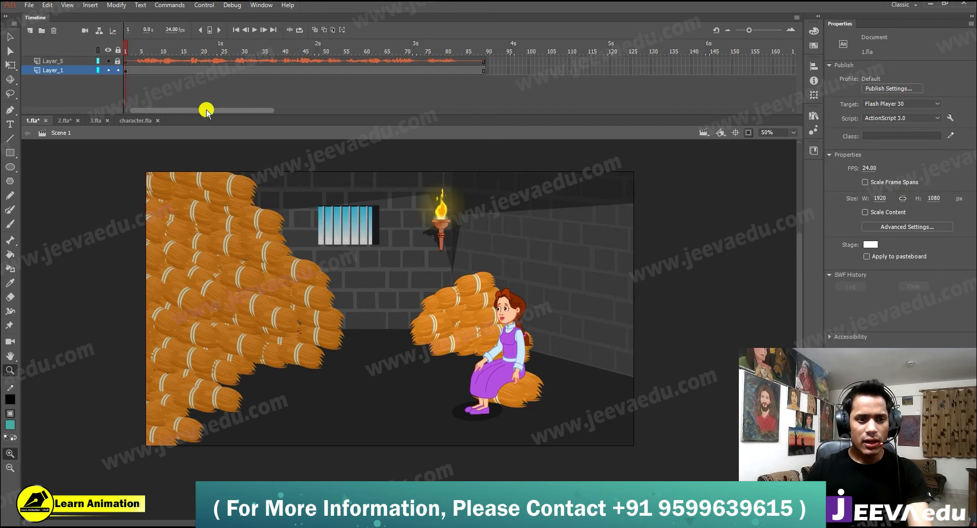
key("Return")
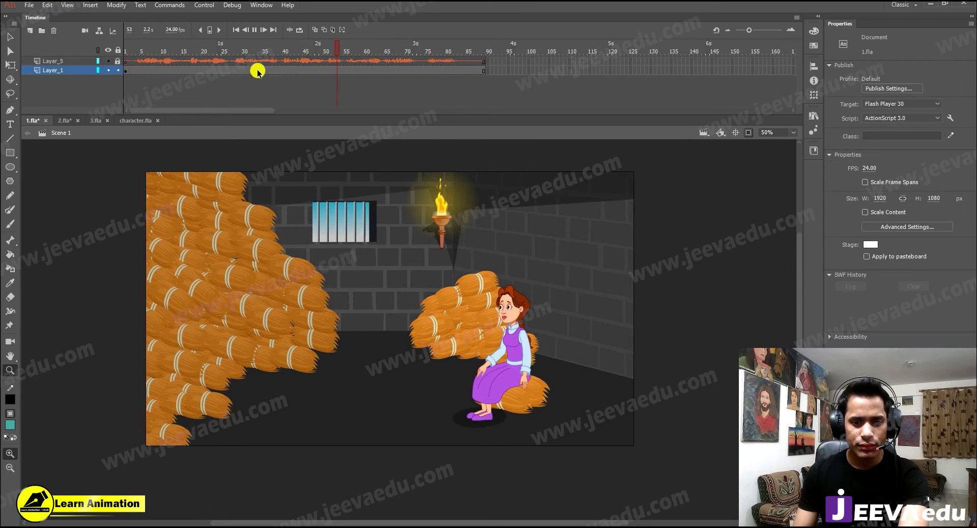
key("Return")
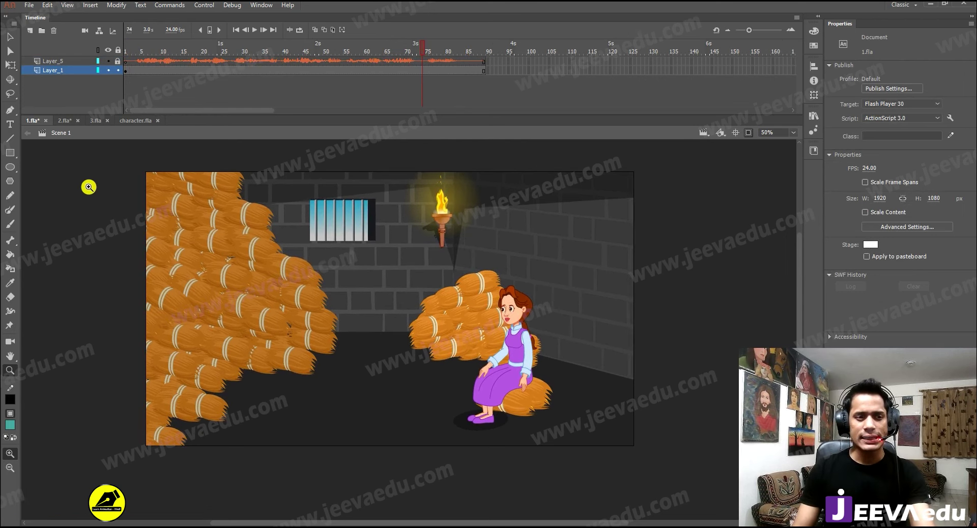
Switch to 2.fla and play its main timeline to hear the voice track.
left_click(64, 121)
left_click(142, 70)
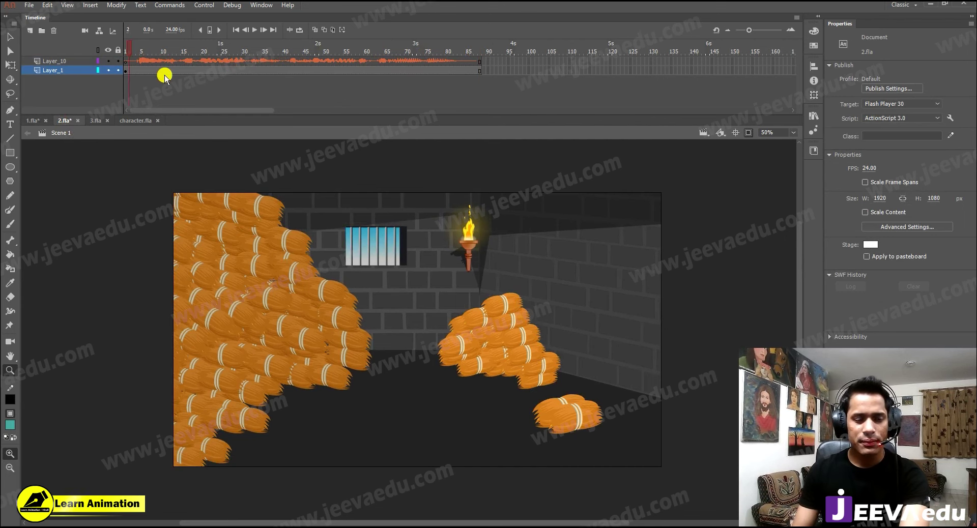
key("Return")
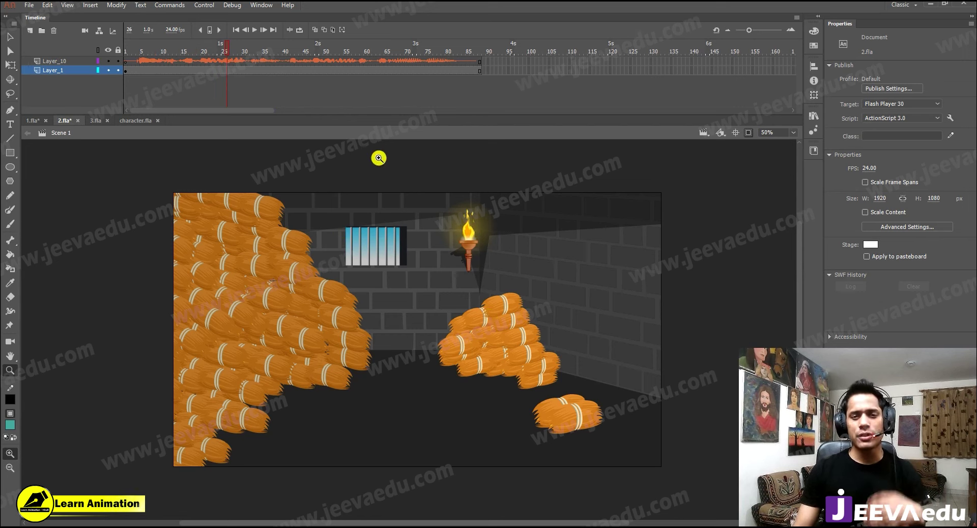
Open the standing woman's symbol in character.fla, hide its voice layer Layer_10, and go back to the beginning of its timeline.
left_click(135, 120)
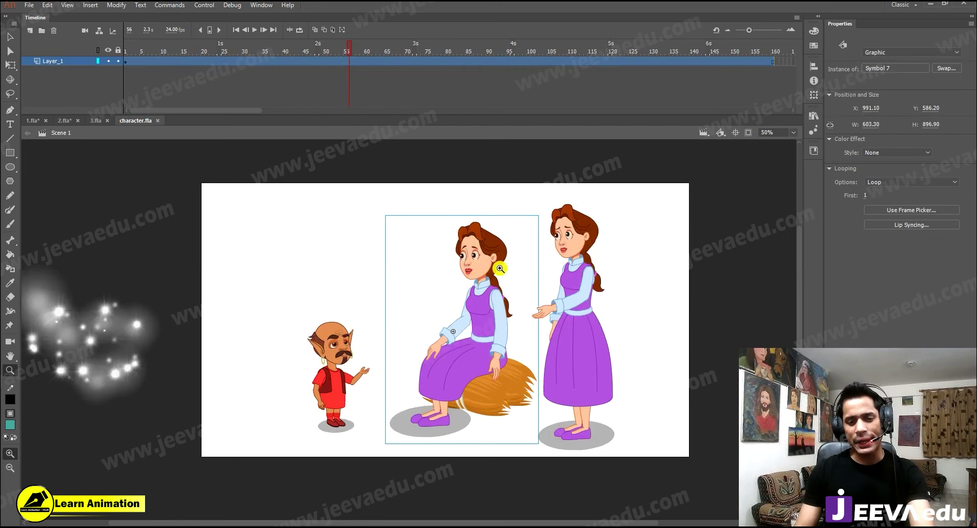
key("v")
left_click(564, 289)
double_click(573, 286)
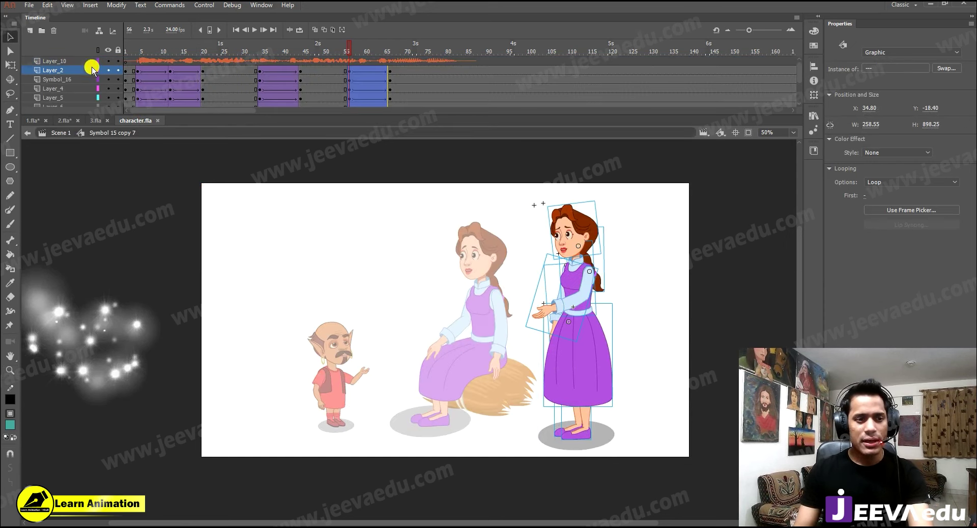
left_click(76, 63)
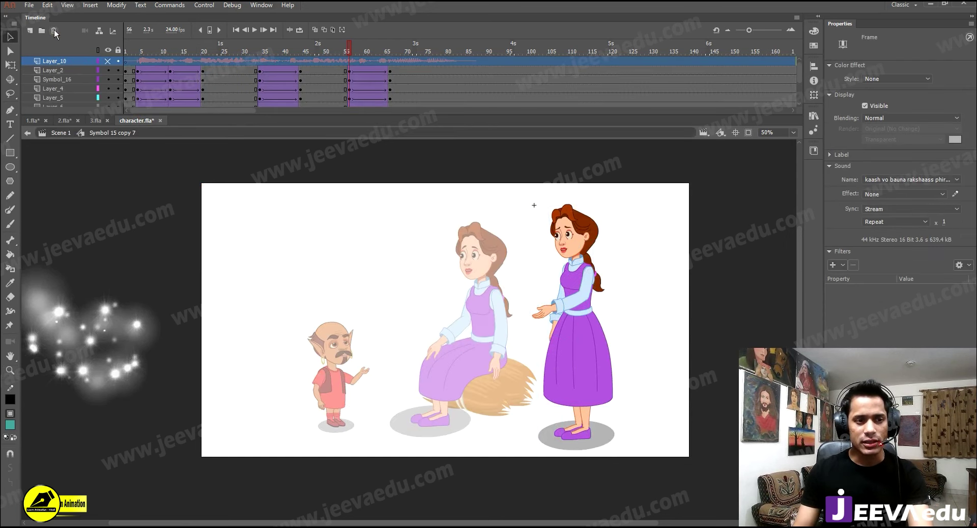
left_click_drag(202, 49, 129, 62)
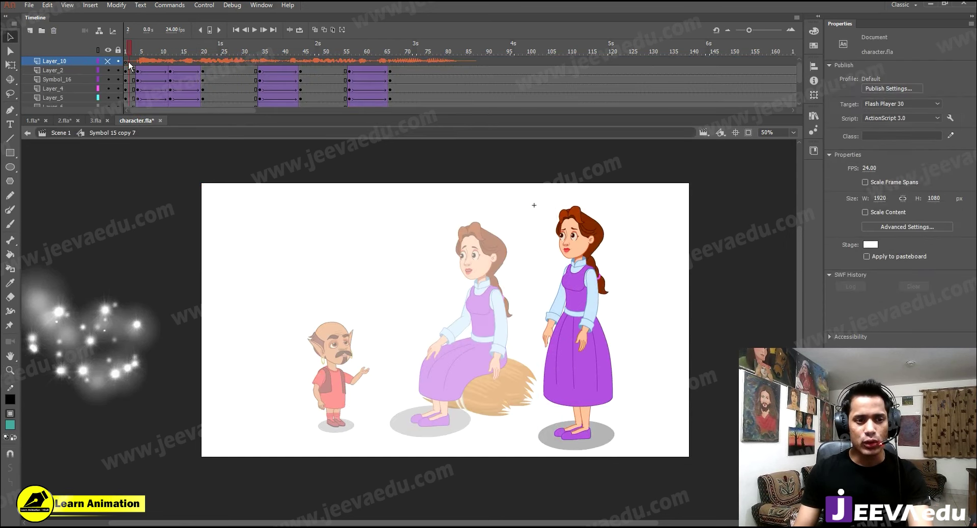
Delete the voice layer Layer_10 from the standing woman's symbol and play her animation to check it without the sound.
left_click(53, 32)
key("z")
left_click(573, 312)
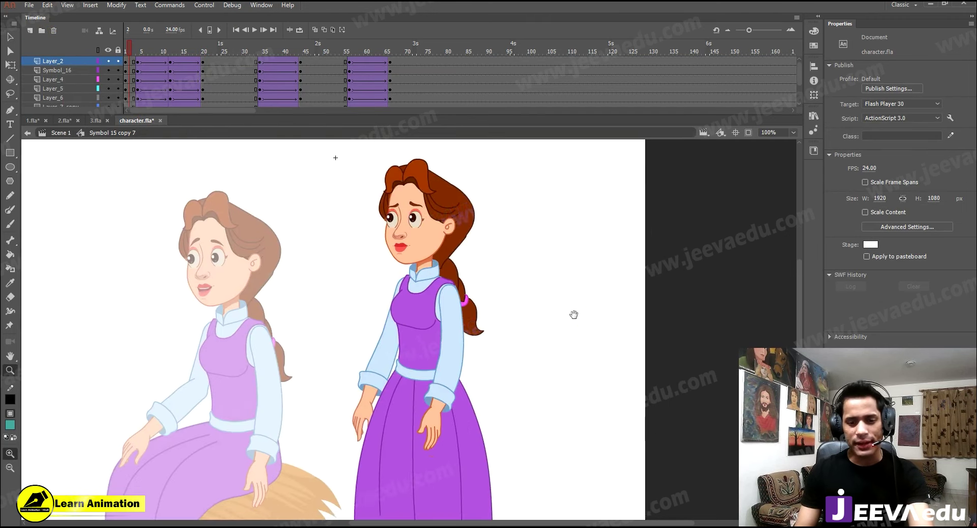
left_click_drag(573, 312, 579, 321)
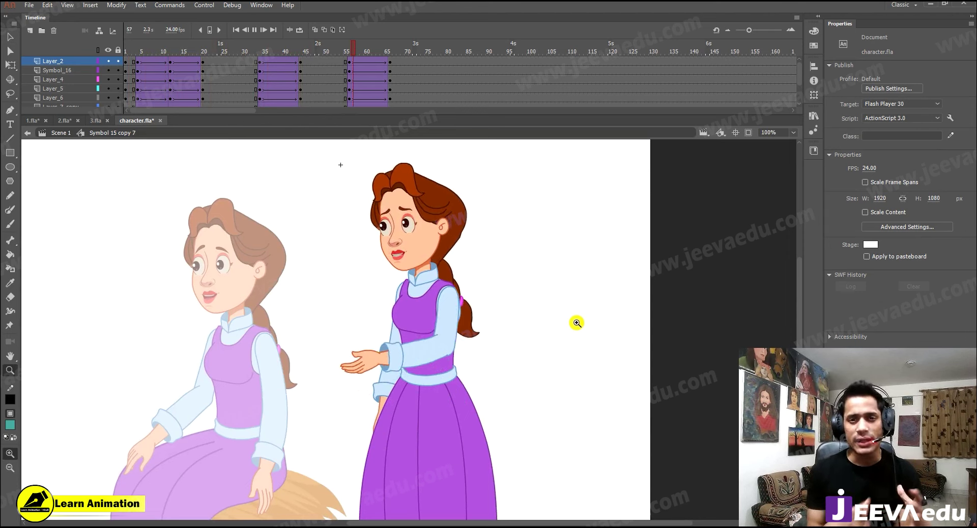
key("Return")
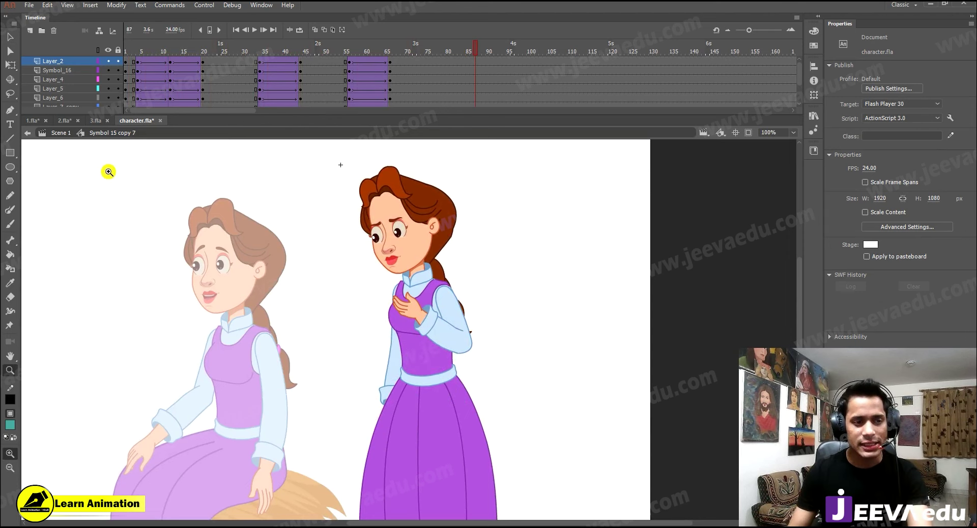
Return from the woman's symbol to Scene 1 of character.fla and select the standing woman.
left_click(65, 133)
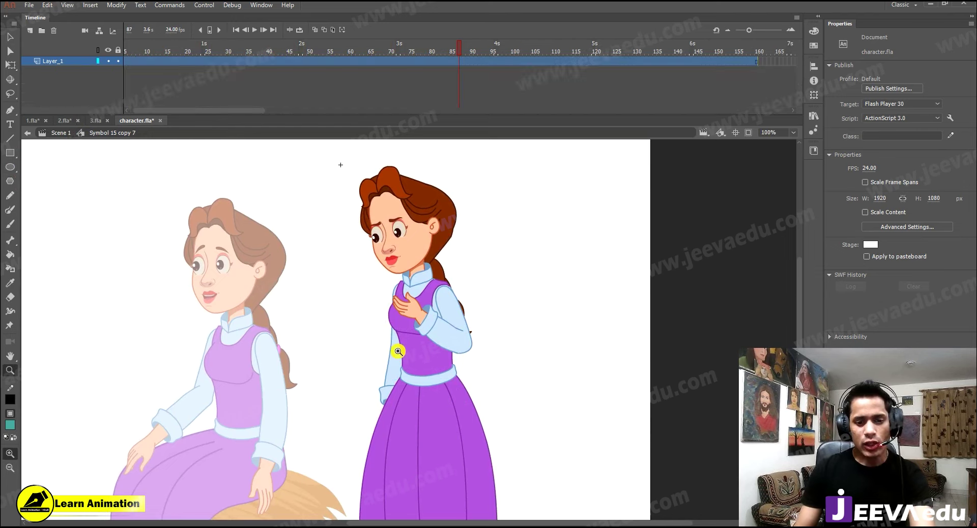
left_click(410, 356, "alt")
key("v")
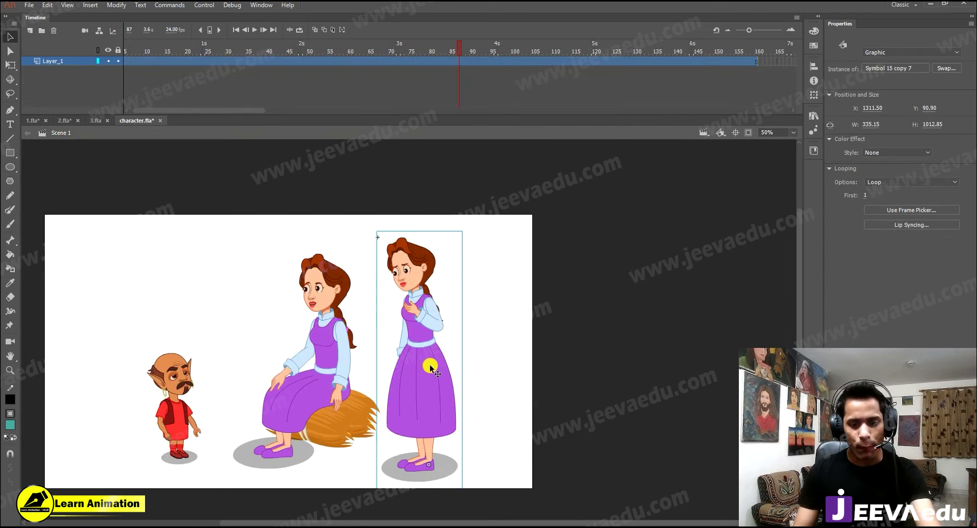
Switch to 2.fla, show the artwork outside the stage and copy the voice layer Layer_10.
left_click(63, 122)
left_click_drag(203, 127, 104, 113)
left_click(83, 62)
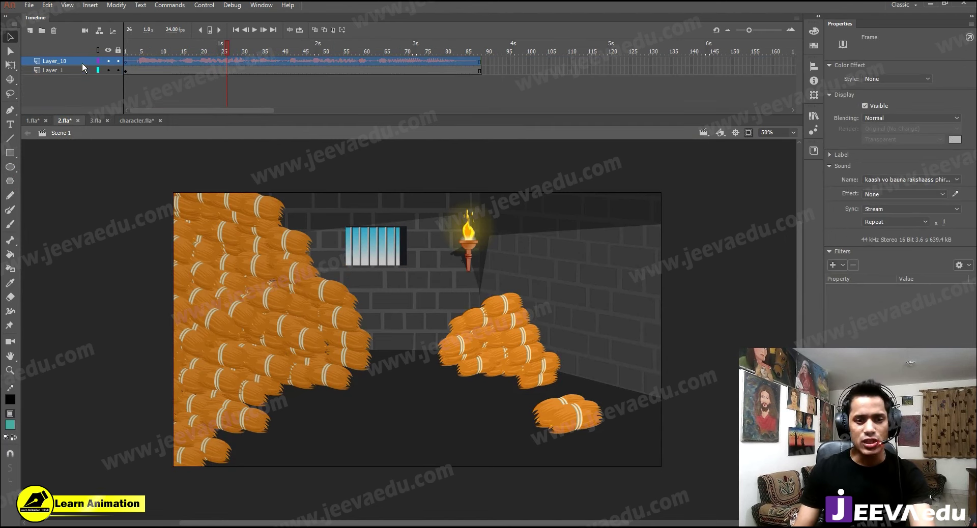
left_click(748, 134)
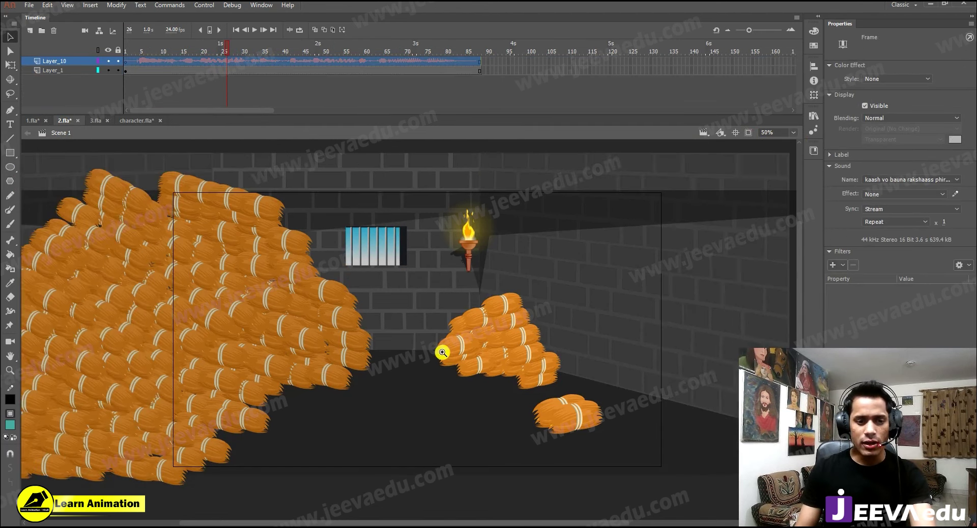
key("z")
left_click(435, 346, "alt")
left_click(395, 298, "alt")
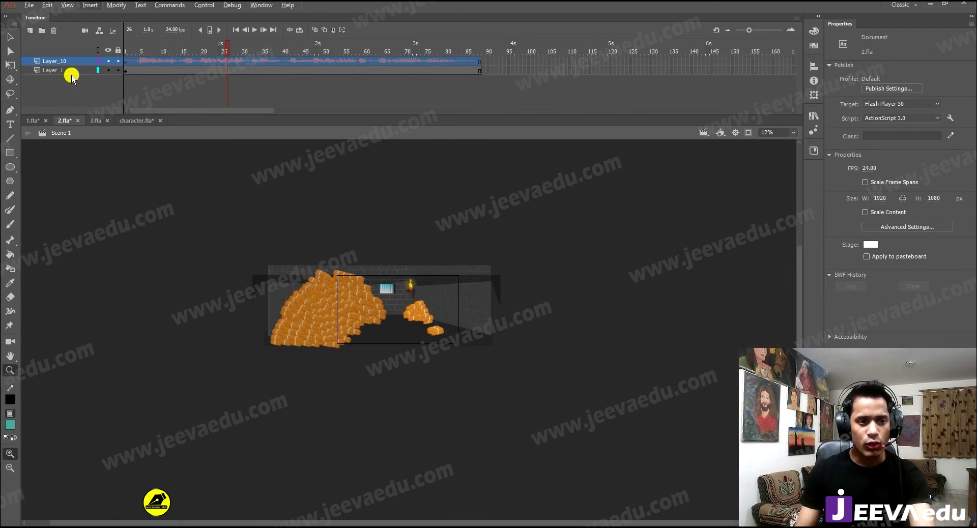
right_click(73, 59)
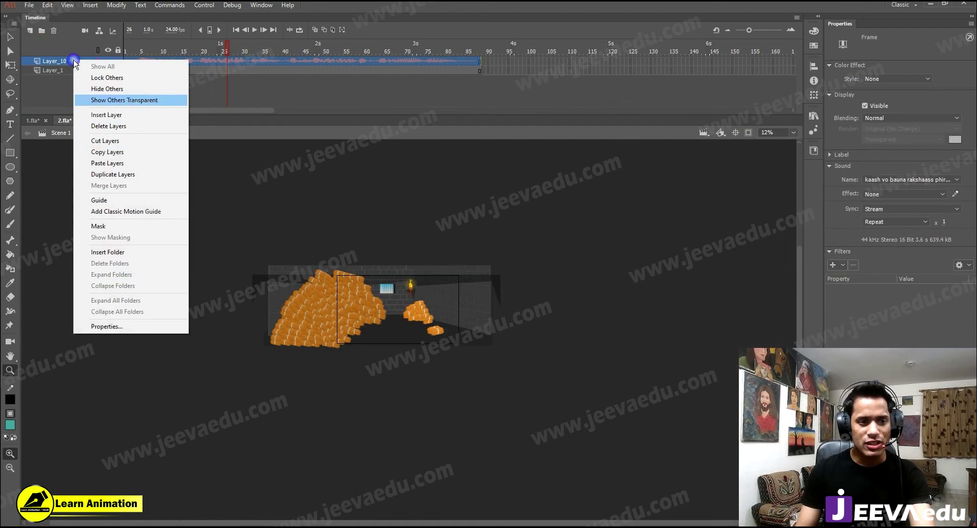
left_click(94, 153)
Open the dungeon background symbol for editing and paste the copied voice layer above its Symbol_5 layer.
key("v")
left_click(389, 319)
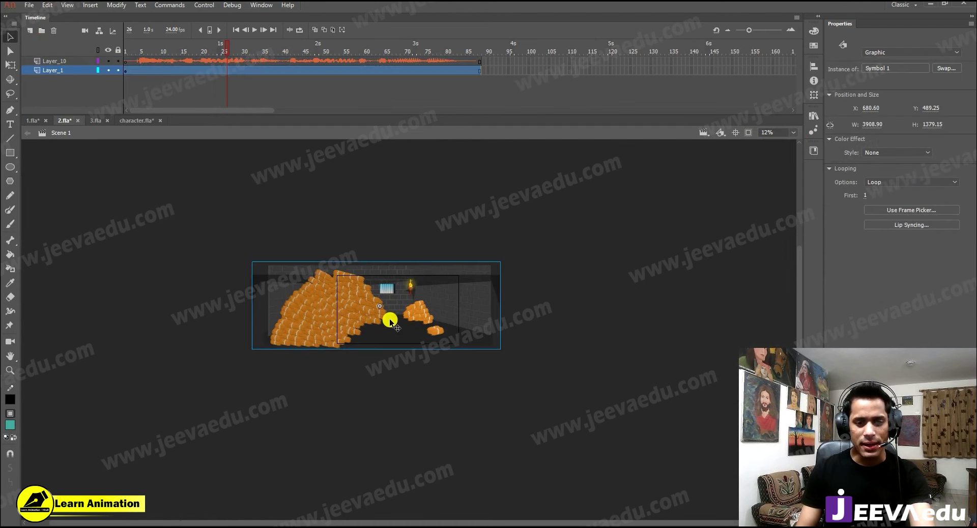
double_click(390, 321)
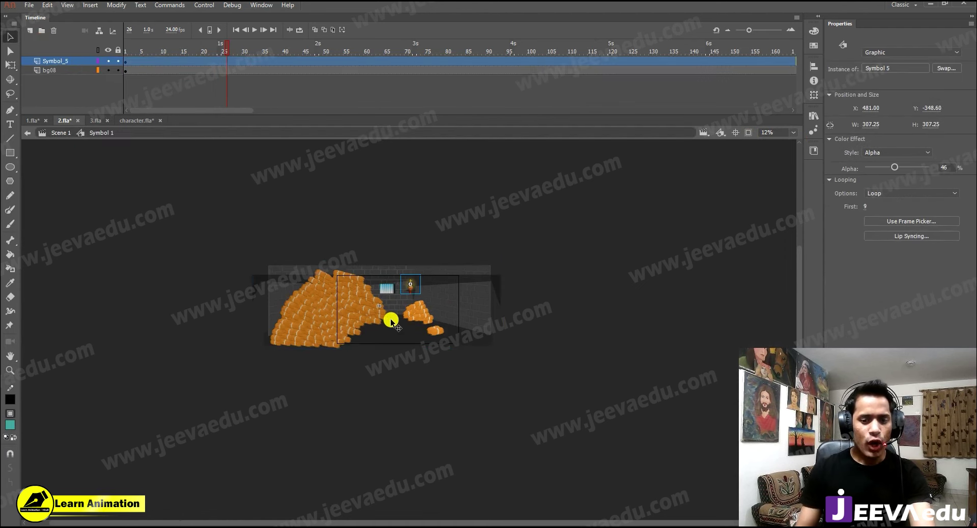
right_click(66, 59)
left_click(120, 160)
Remove the surplus frames after frame 86 from all layers of the background symbol and go back to frame 1.
left_click(377, 79)
left_click_drag(474, 62, 642, 114)
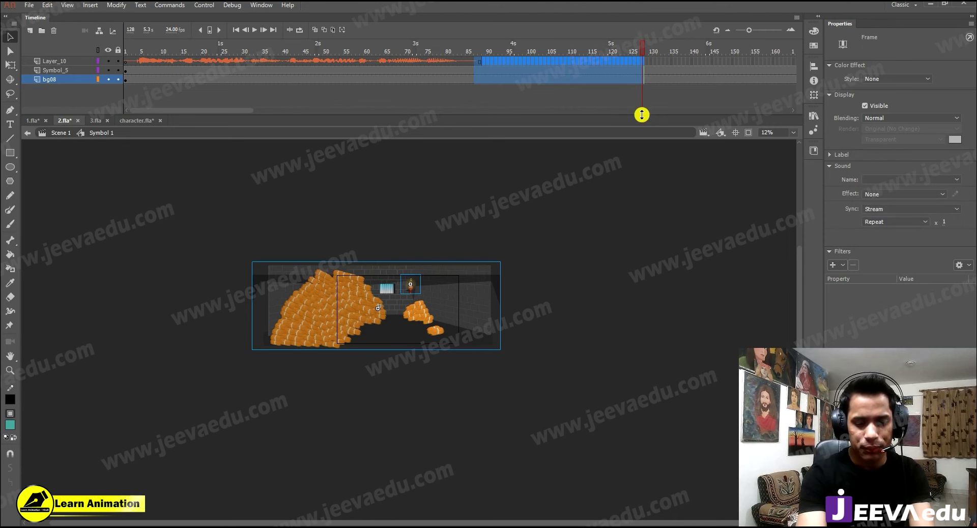
key("shift+F5")
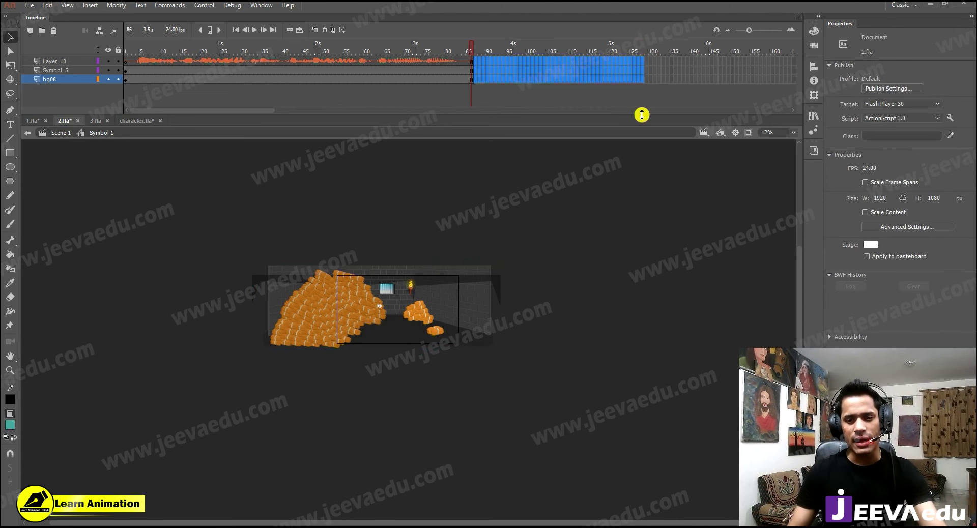
left_click_drag(447, 49, 8, 127)
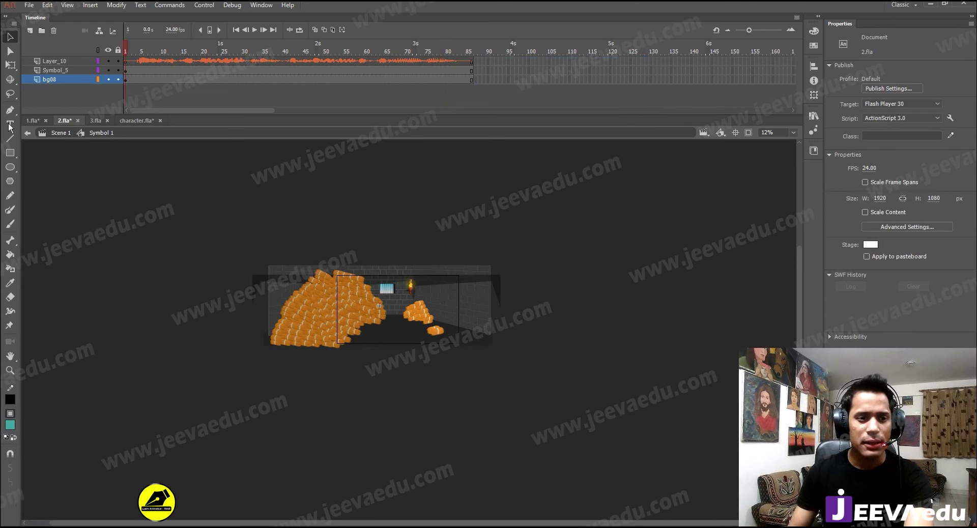
Add a layer above Symbol_5 in the background symbol, and copy the standing woman from character.fla.
left_click(60, 70)
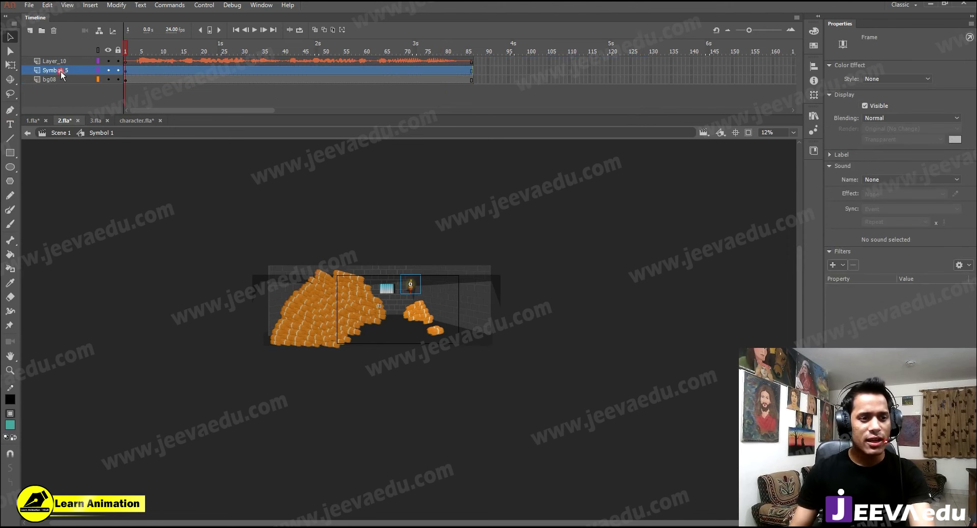
left_click(29, 31)
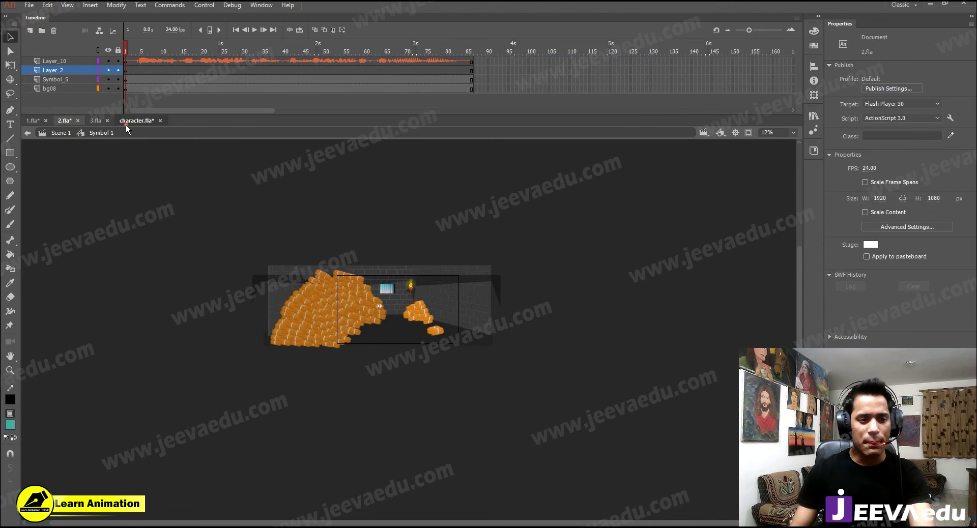
left_click(128, 123)
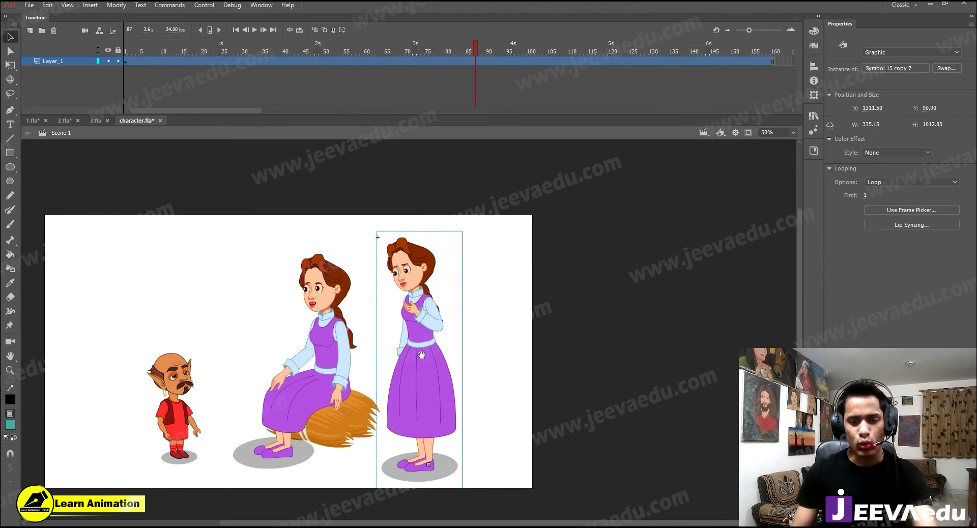
left_click_drag(421, 355, 486, 334)
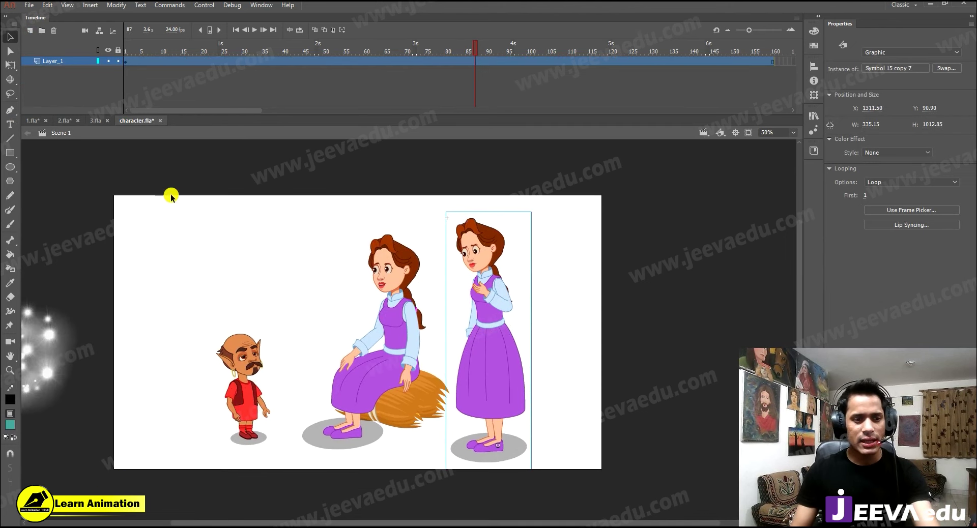
Paste the standing woman into Layer_2 of the background symbol in 2.fla and show the Symbol_5 and bg08 layers.
left_click(64, 120)
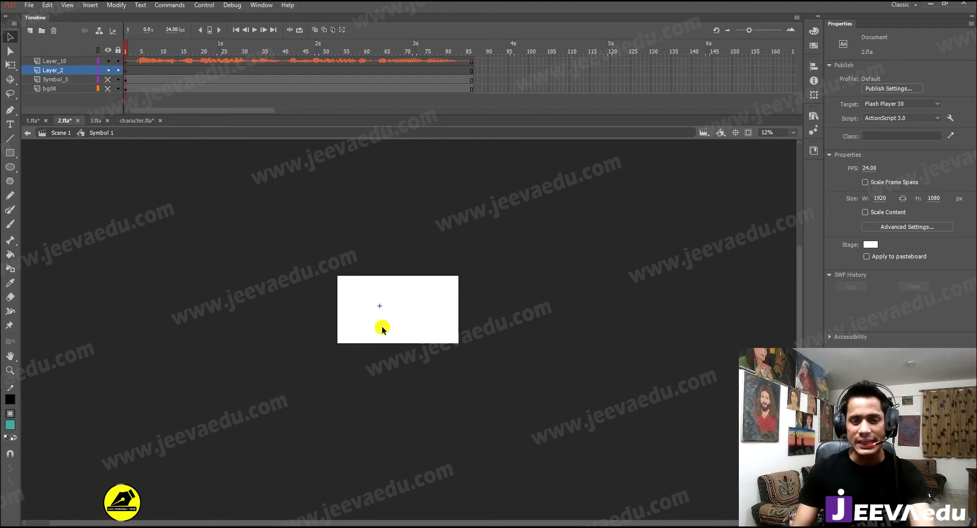
key("z")
left_click(382, 315)
left_click(411, 323)
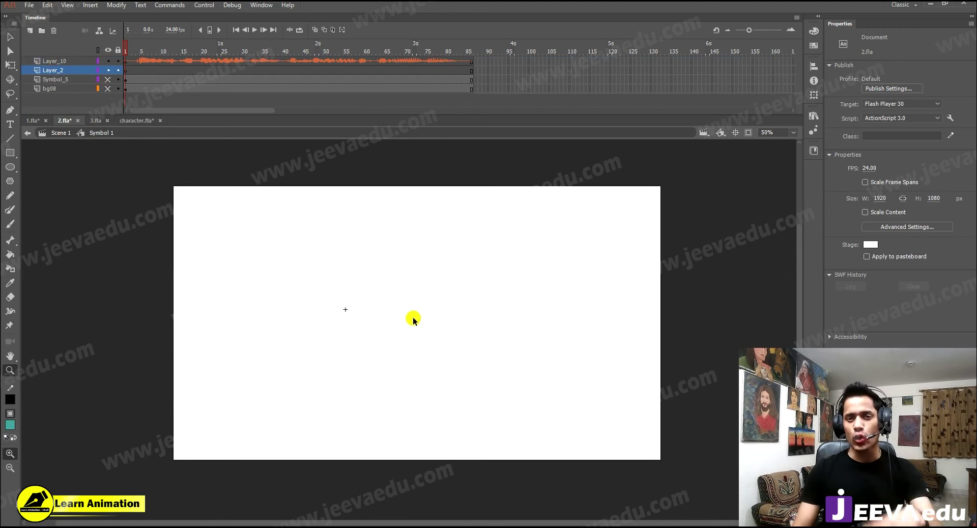
key("ctrl+v")
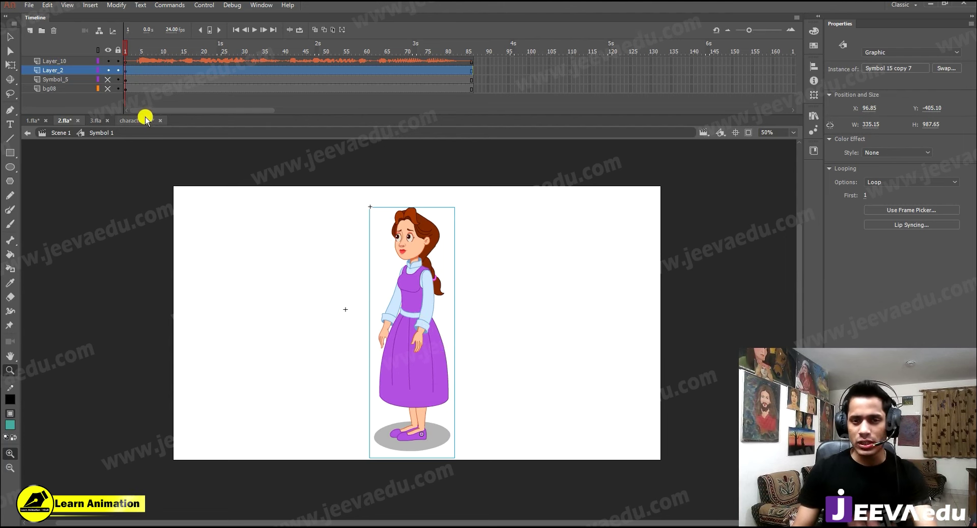
left_click(107, 89)
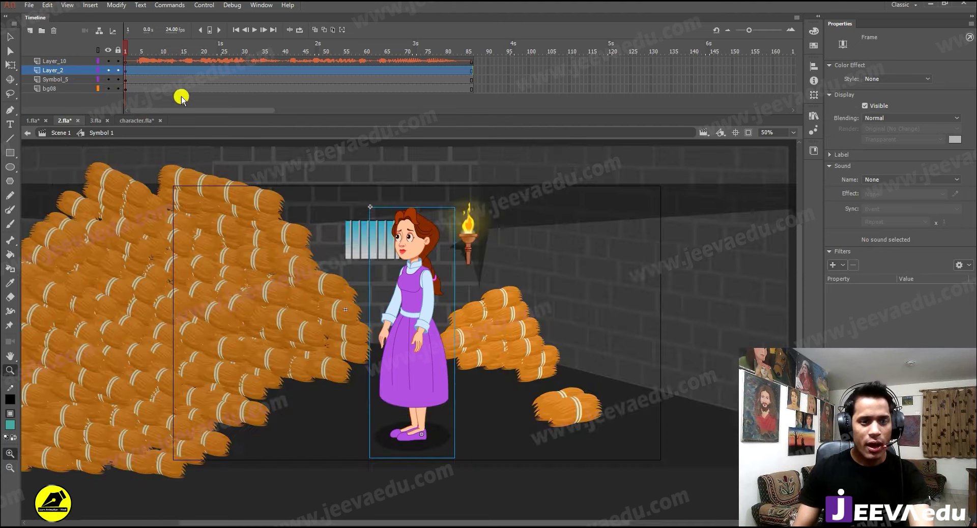
Move the standing woman down and to the right on frame 1, in front of the small straw pile.
left_click(126, 50)
key("v")
left_click_drag(416, 356, 574, 404)
key("ctrl+minus")
Delete the Symbol_5 layer holding the torch's glow.
left_click(432, 279)
key("ctrl+shift+a")
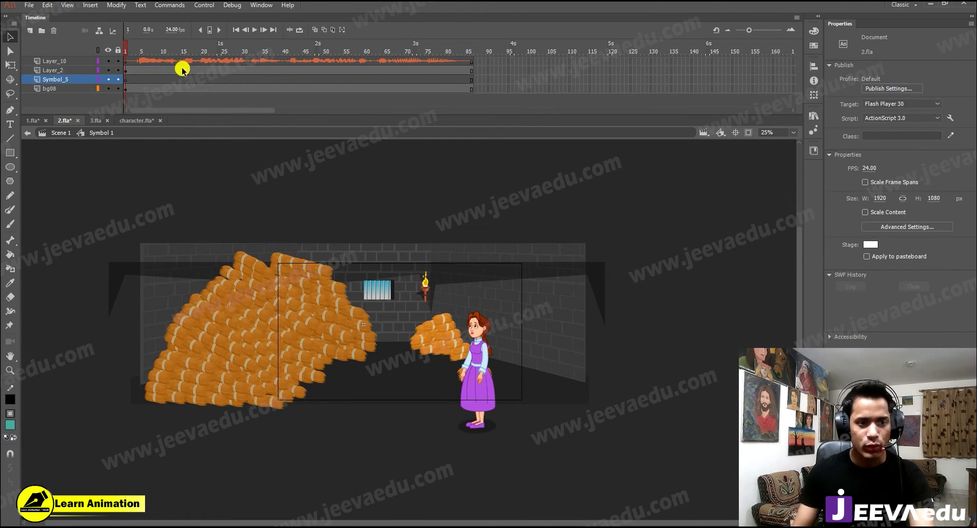
left_click(54, 31)
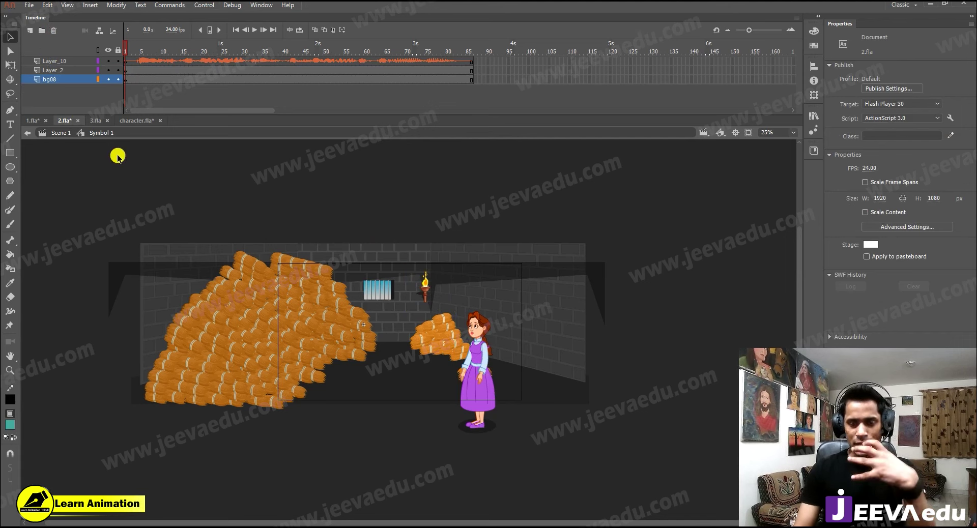
Select the woman and the background together and scale them by 150% twice.
left_click_drag(148, 79, 195, 116)
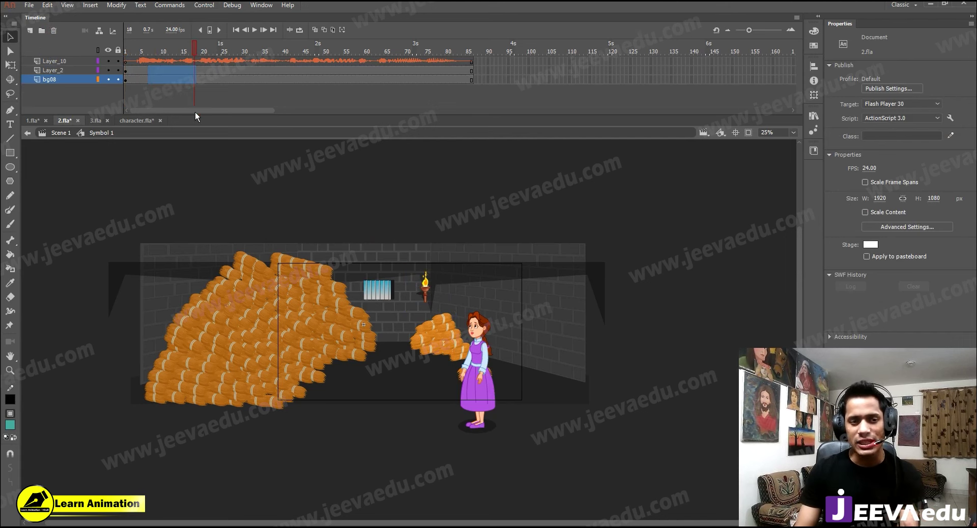
left_click(469, 434)
key("ctrl+alt+s")
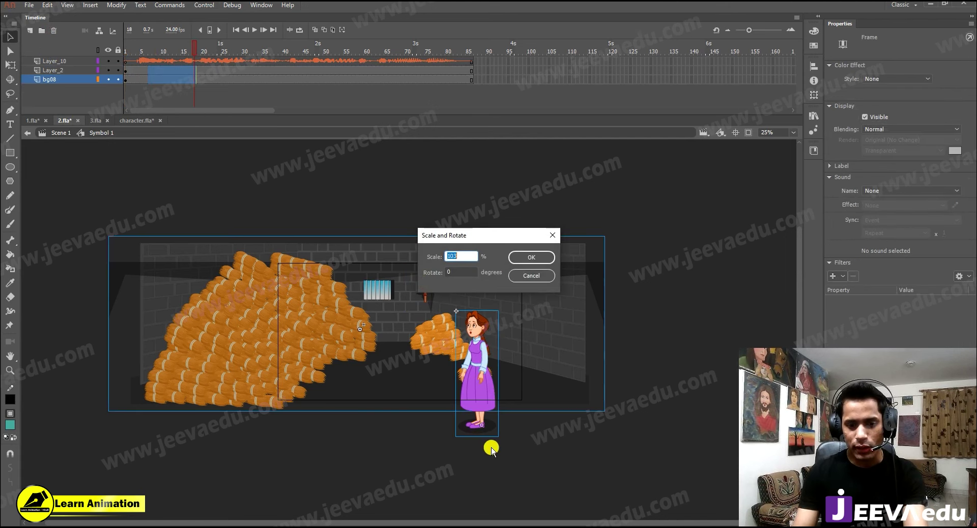
type("150")
key("Return")
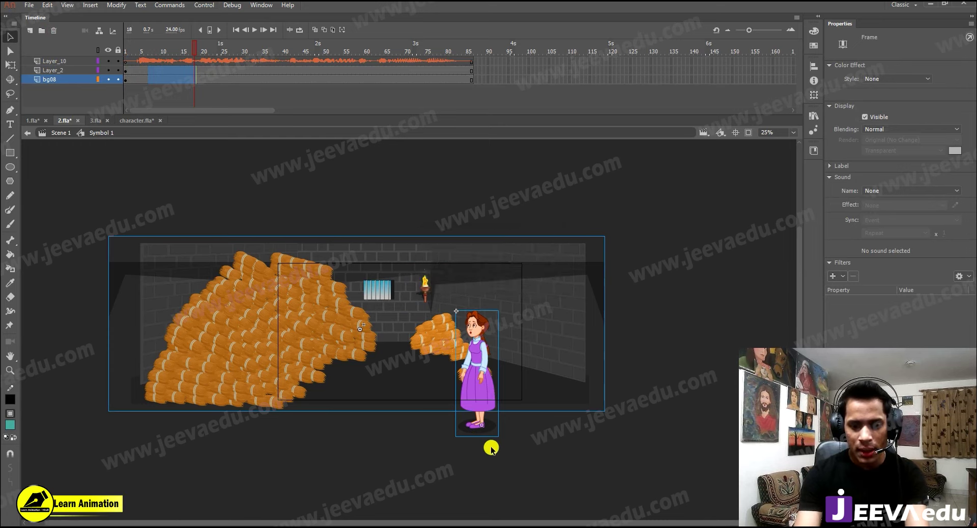
key("ctrl+y")
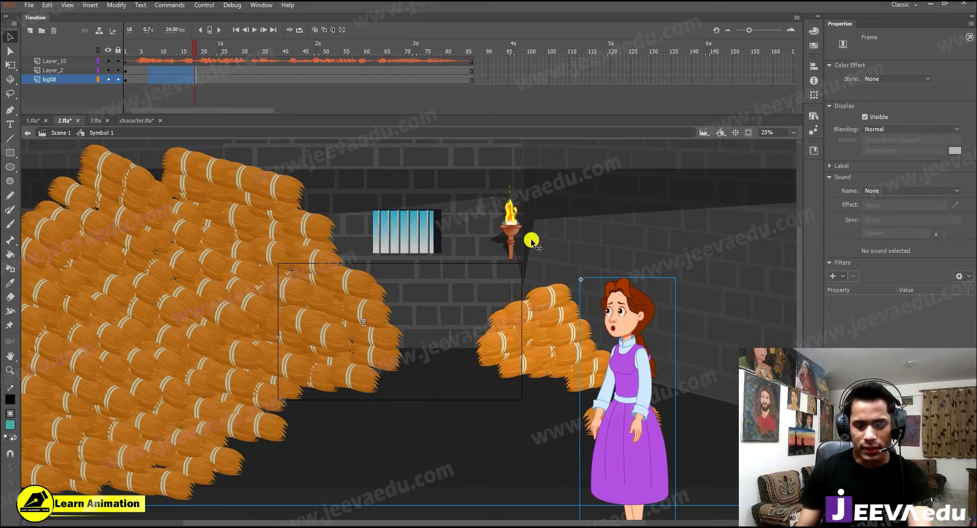
Move the woman and the background together so her upper body is framed in the stage, and clip the view to the stage.
left_click(644, 389)
left_click_drag(430, 373, 430, 374)
key("ctrl+space")
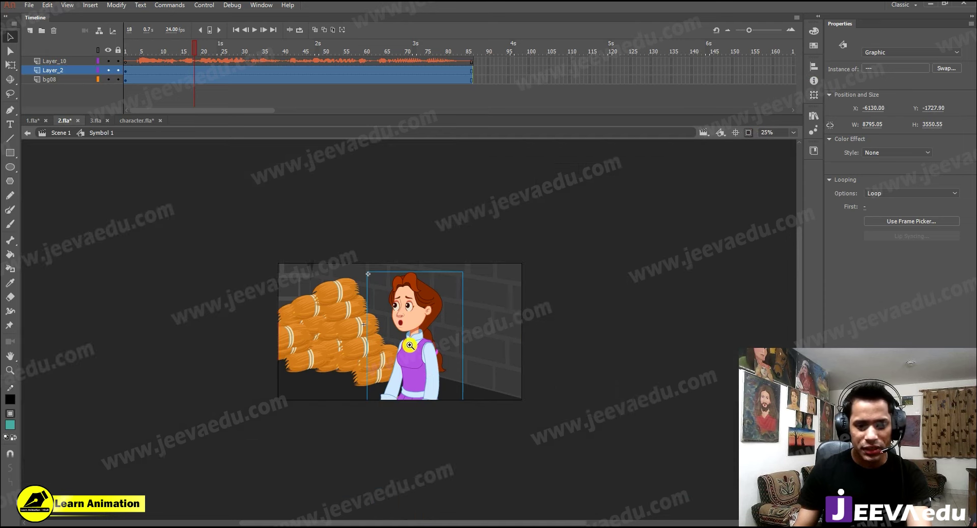
Select only the woman, shift her slightly left toward the straw pile and enlarge her a little with Free Transform.
left_click(366, 98)
key("v")
left_click(416, 316)
left_click_drag(416, 316, 404, 318)
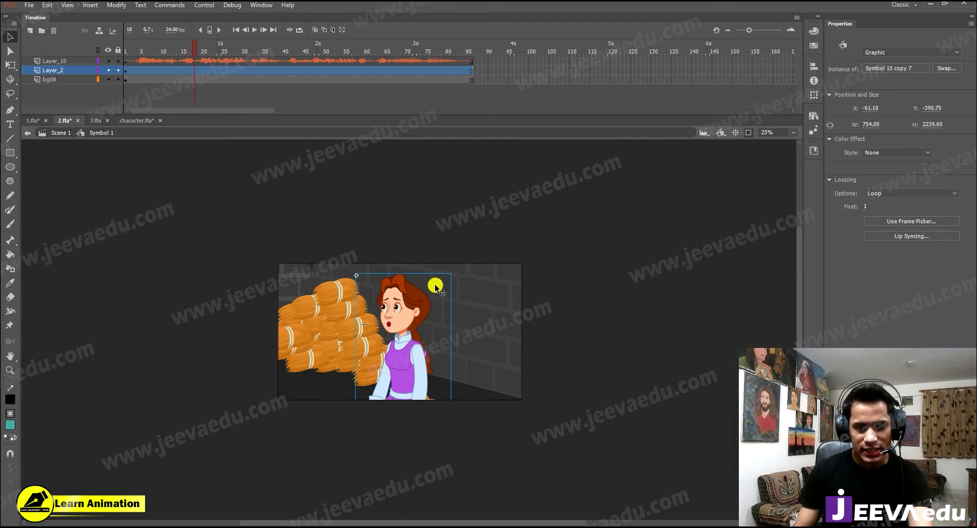
key("q")
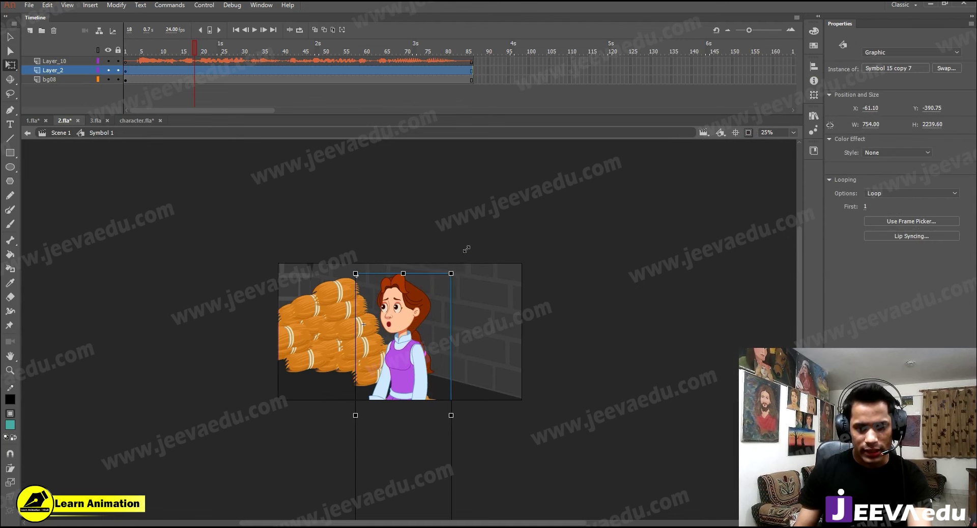
left_click_drag(466, 249, 467, 248)
left_click_drag(412, 290, 413, 311)
Select the bg08 background behind the woman and scale it by 115% twice.
left_click(469, 302)
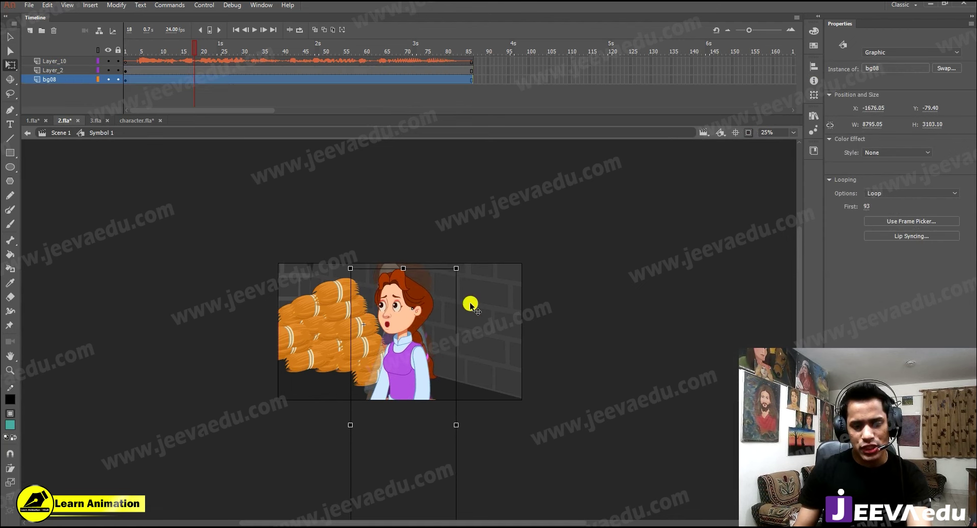
key("ctrl+alt+s")
type("115")
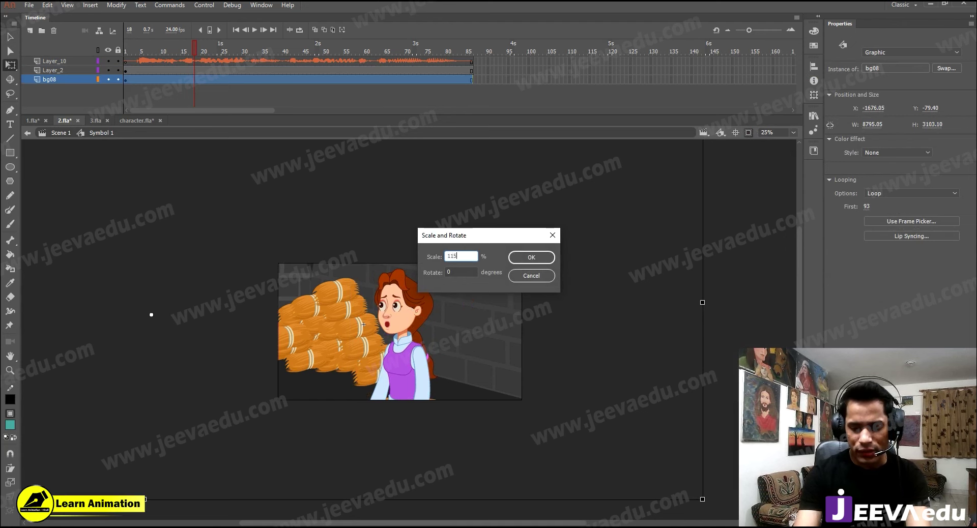
key("Return")
key("ctrl+alt+s")
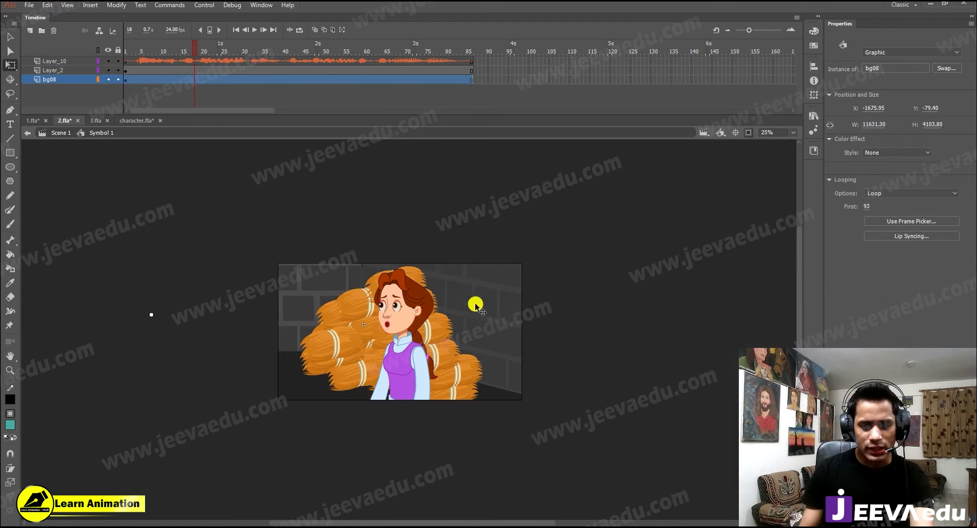
Move the bg08 background left so plain wall lies behind the woman, and show the artwork outside the stage.
left_click_drag(332, 323, 337, 296)
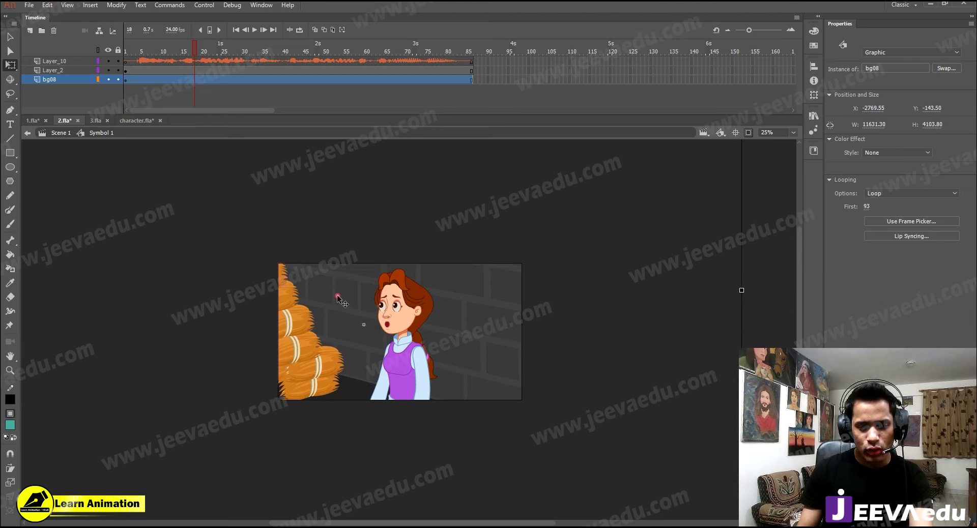
left_click(746, 132)
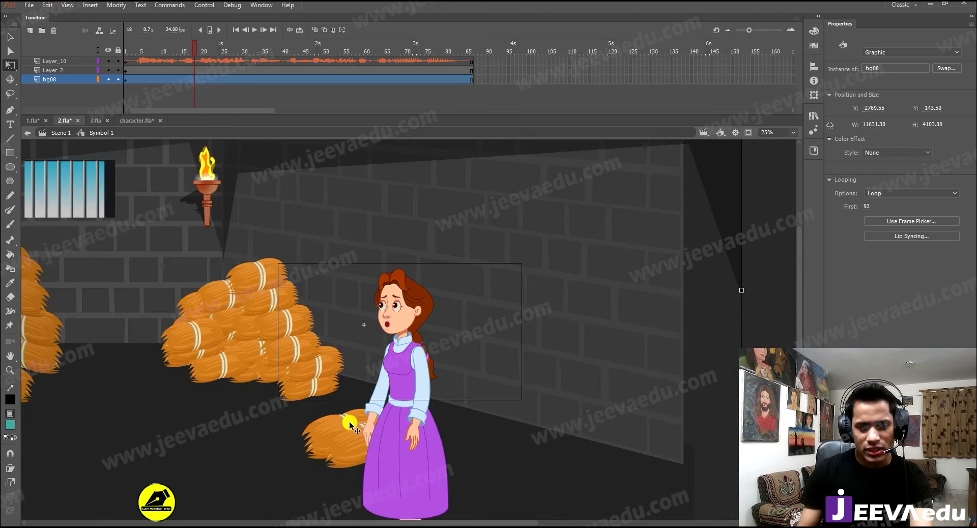
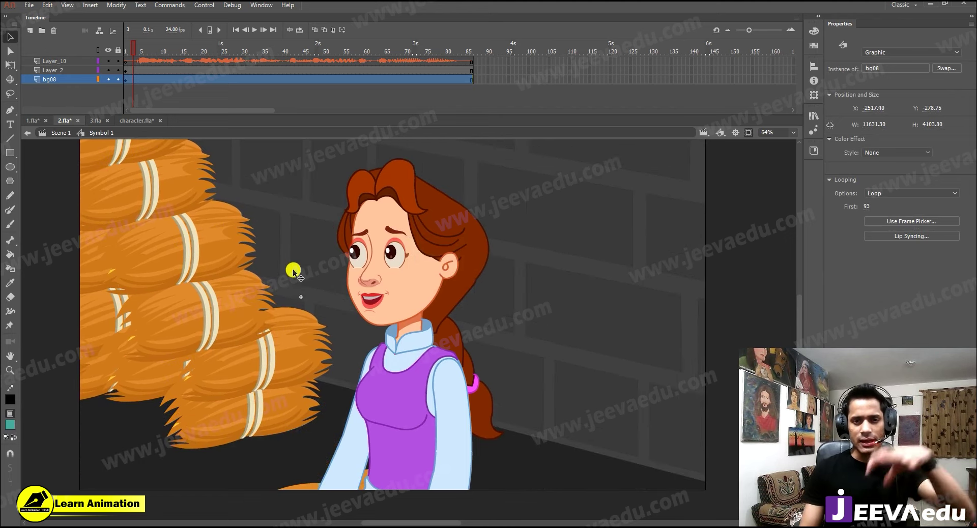
Move the bg08 background down so the straw pile sits lower beside the woman, and scrub through the shot.
left_click_drag(287, 322, 287, 331)
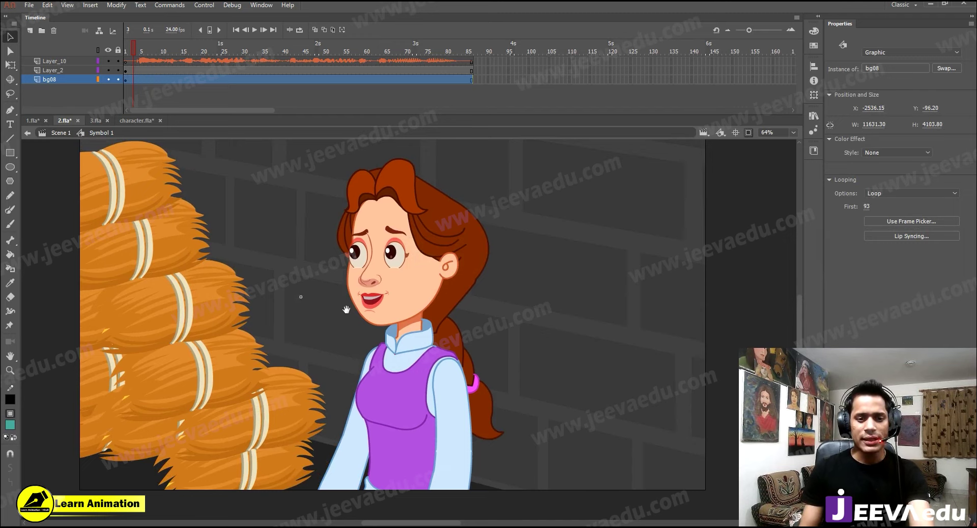
left_click_drag(347, 309, 351, 345)
left_click_drag(472, 290, 460, 248)
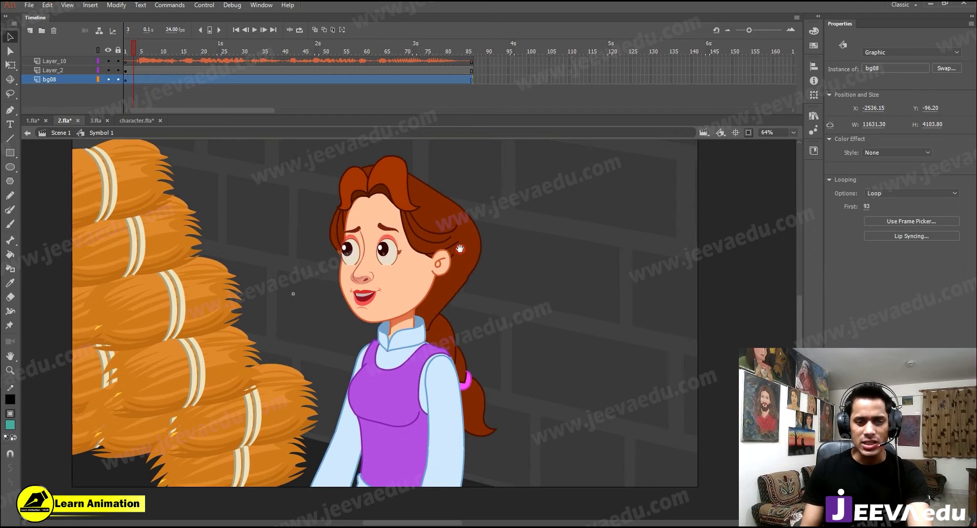
left_click_drag(385, 290, 397, 312)
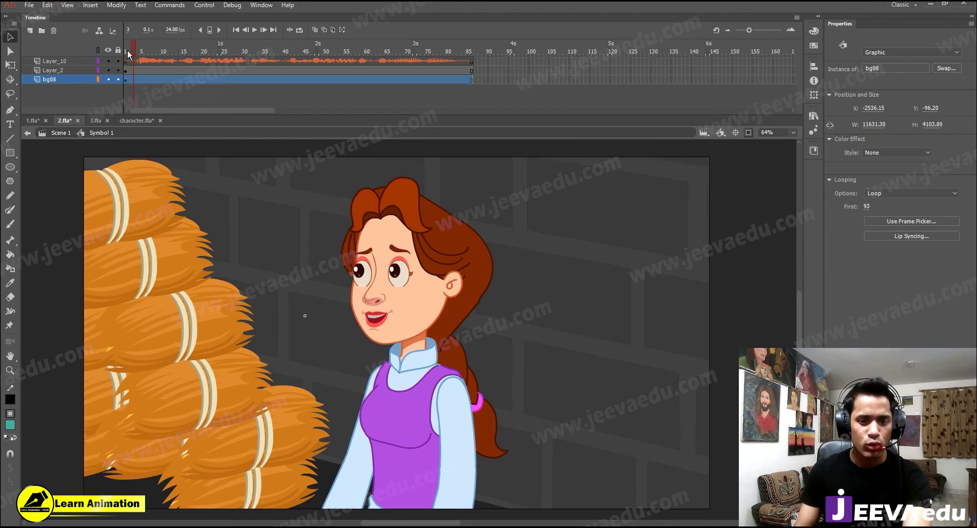
left_click_drag(129, 54, 117, 55)
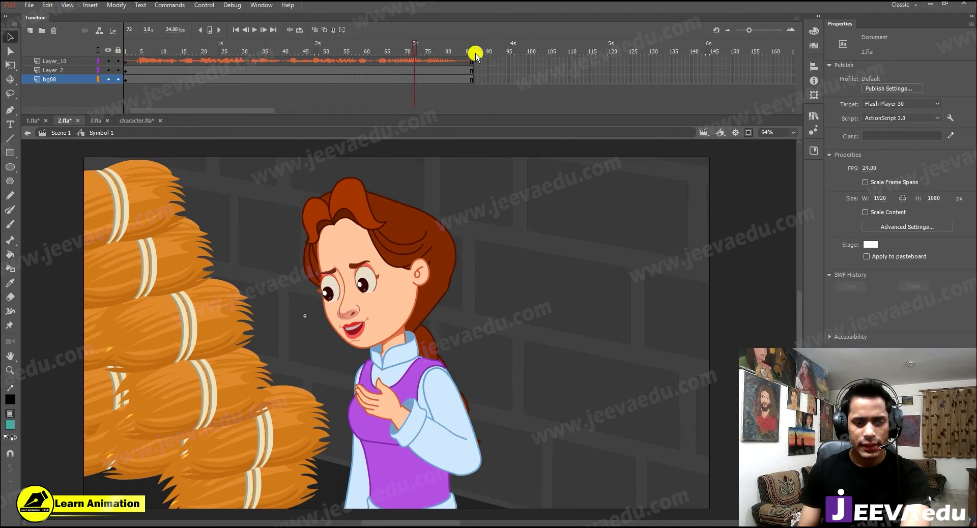
Create a classic tween on the woman's layer and the bg08 layer, with end keyframes at frame 86.
left_click_drag(469, 68, 434, 80)
right_click(435, 80)
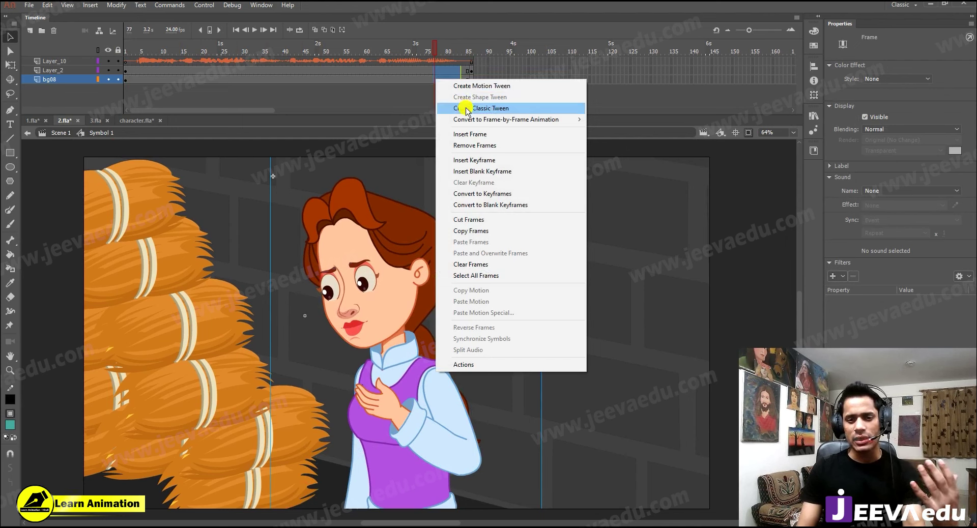
left_click(465, 108)
left_click(461, 75)
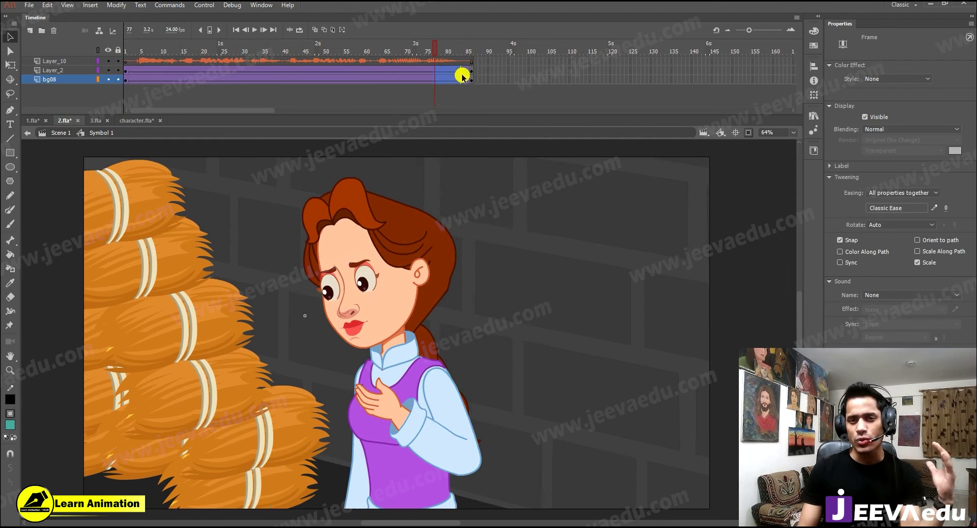
Give both tweens a custom S-shaped ease that starts and ends slowly, and apply it as My Ease 1.
left_click(934, 207)
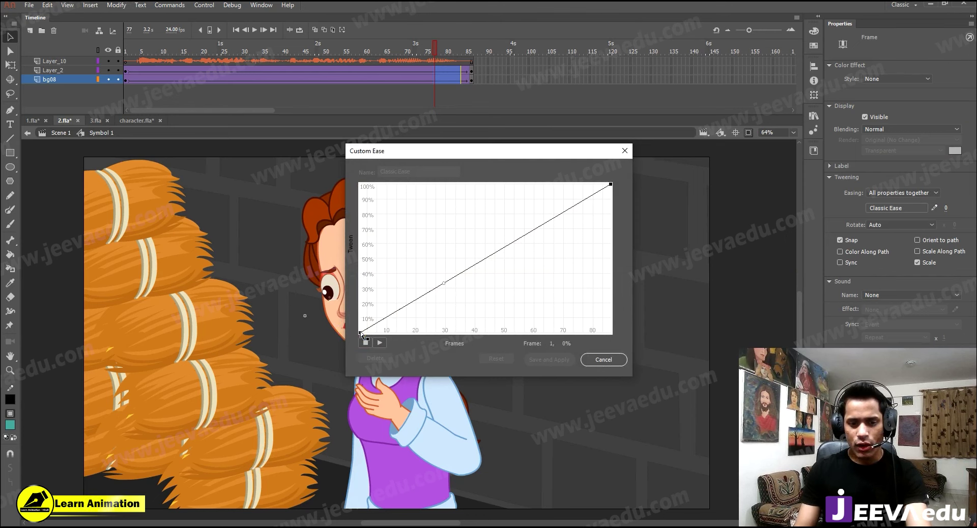
left_click_drag(445, 283, 454, 345)
left_click(616, 184)
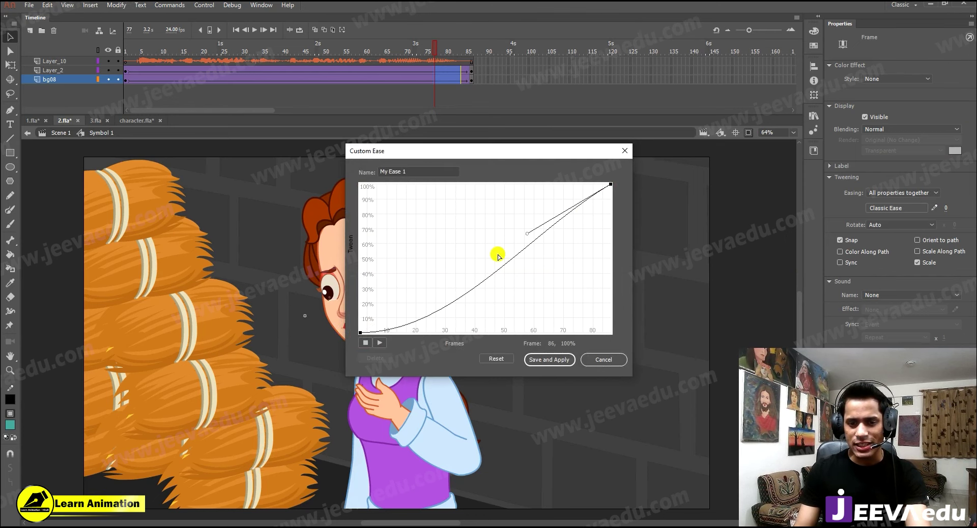
left_click_drag(526, 233, 518, 152)
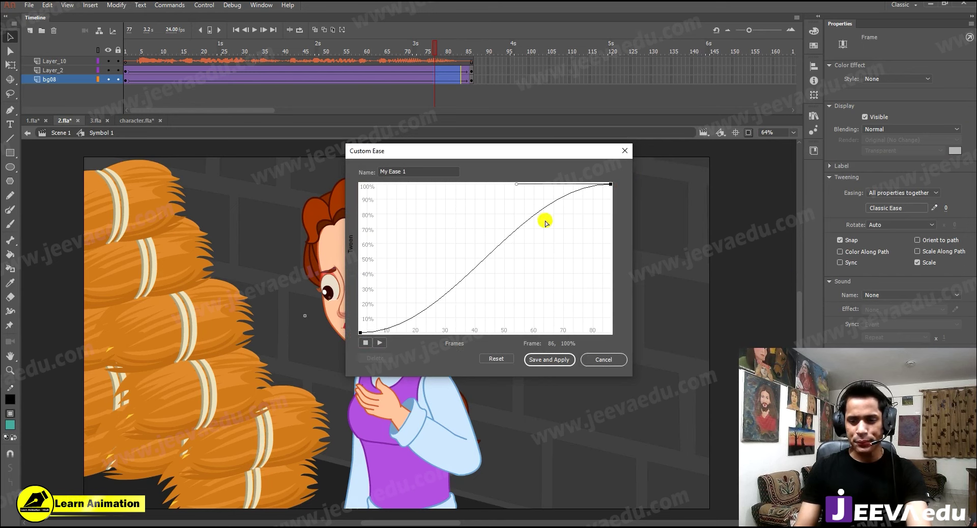
left_click(549, 359)
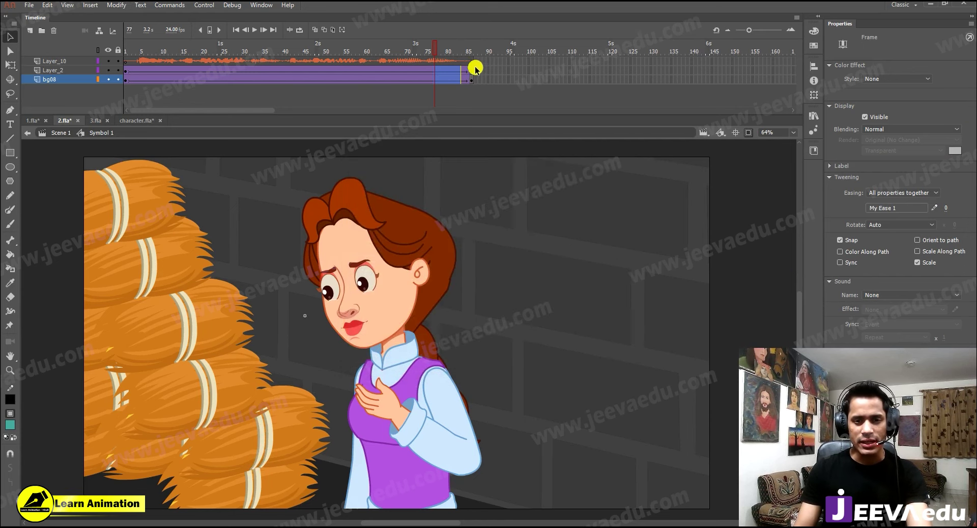
At frame 86, scale the woman and background together to 110% and move them left to recentre her.
left_click(472, 94)
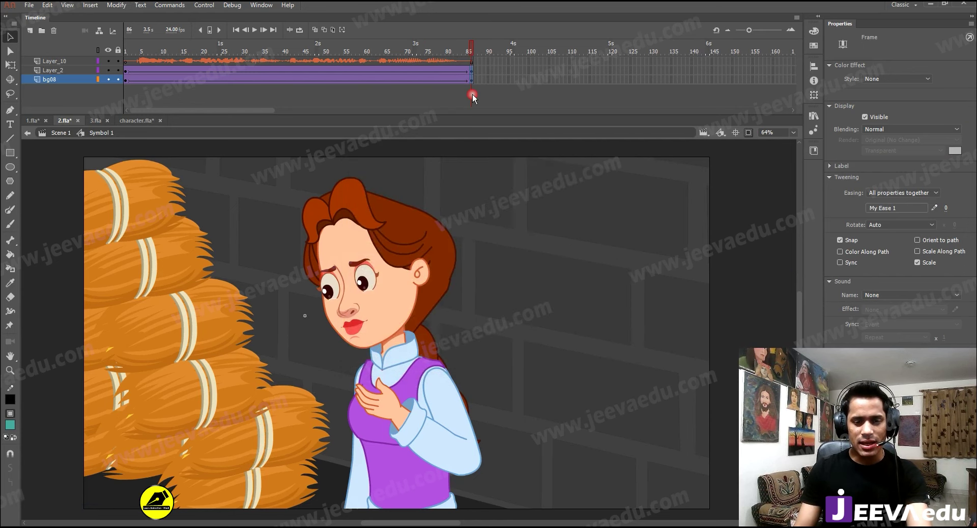
key("ctrl+alt+s")
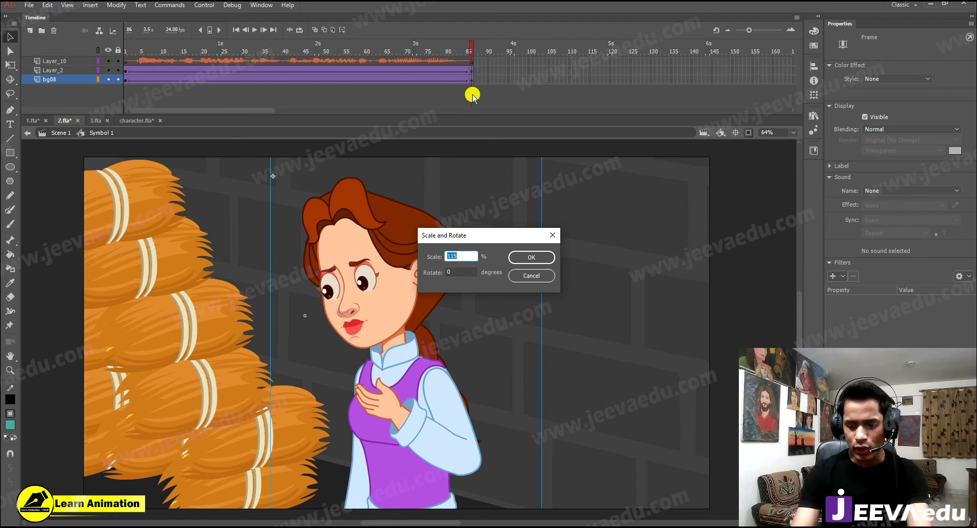
type("110")
key("Return")
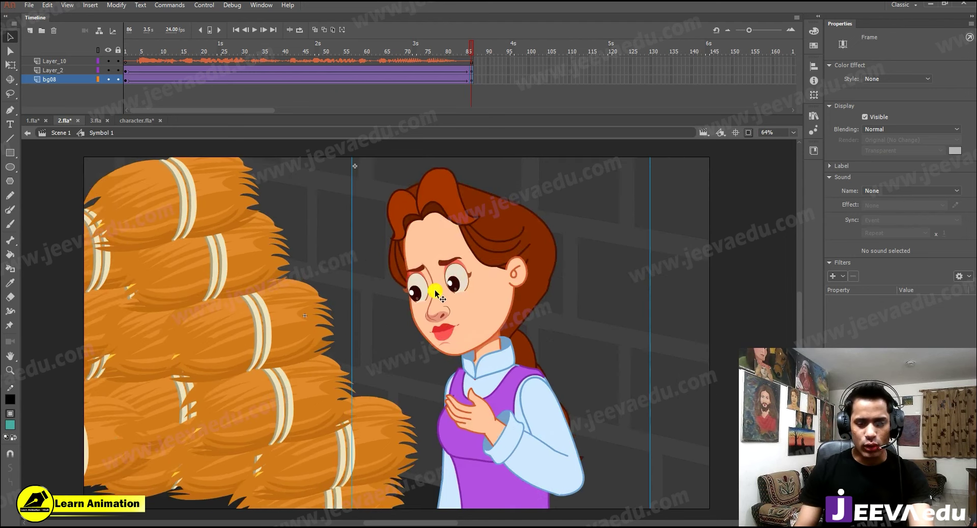
left_click_drag(484, 263, 418, 268)
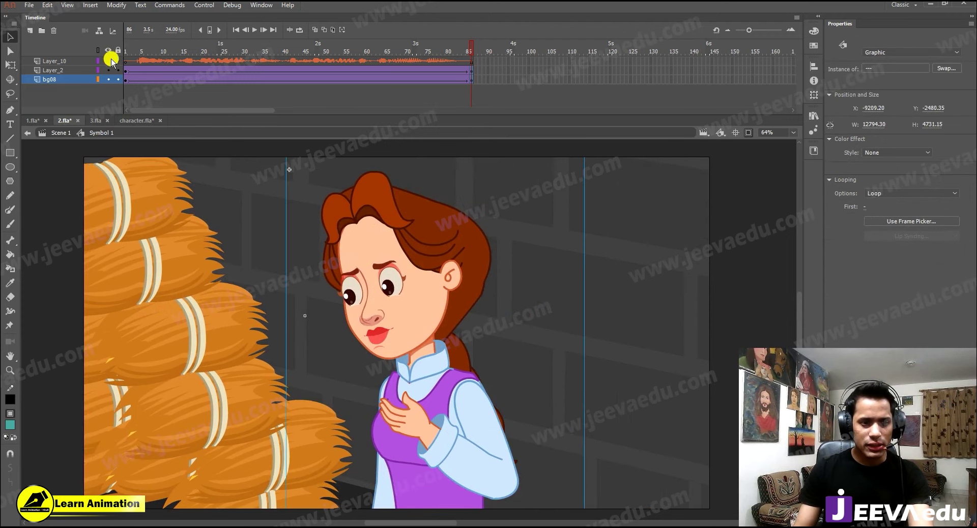
Hide the Layer_10 sound layer and play the timeline to check the slow push-in.
left_click(111, 60)
left_click_drag(164, 53, 109, 72)
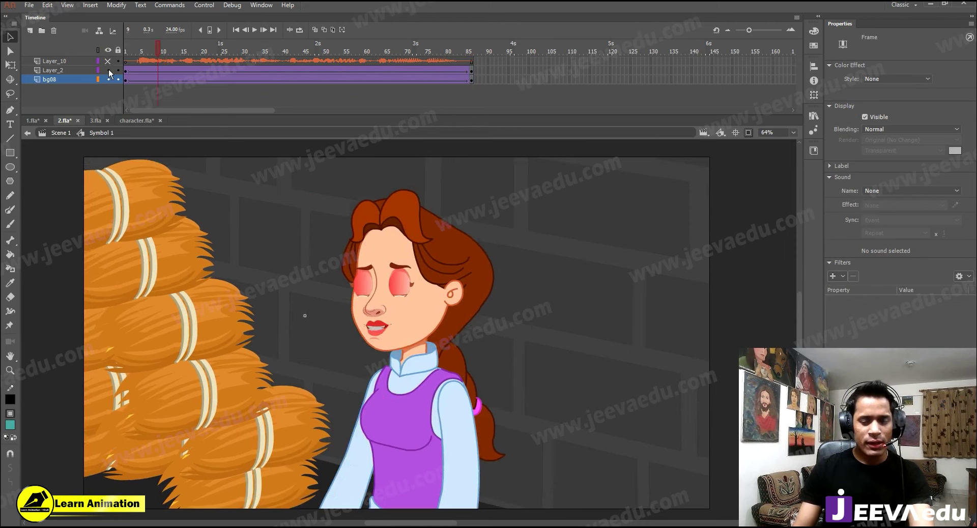
key("Return")
key("Return")
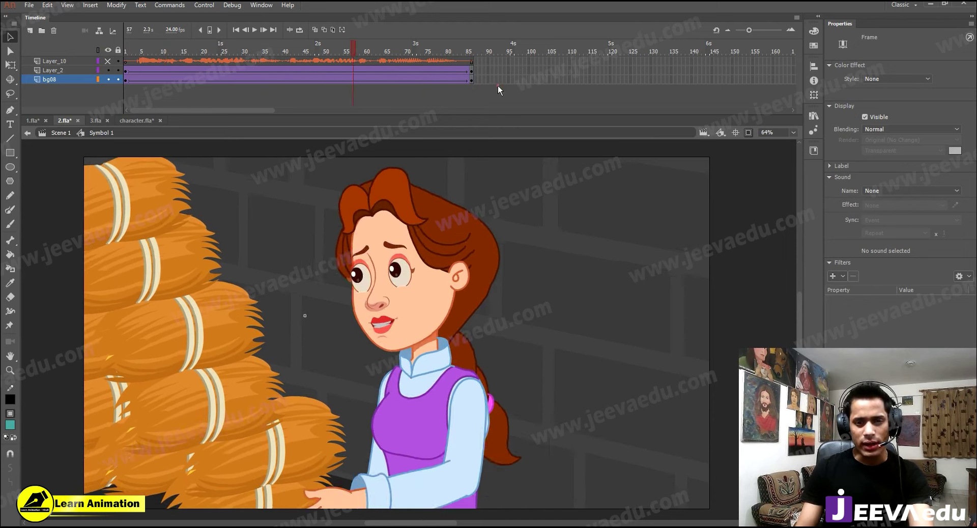
At frame 86, shift the woman and background slightly further left, and play through the camera move.
left_click(471, 71)
left_click(471, 78)
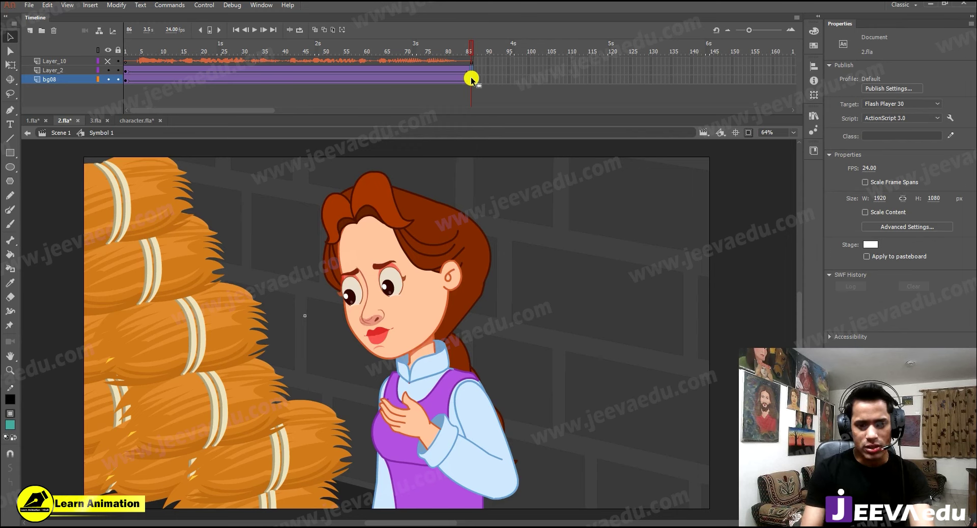
left_click(446, 293)
left_click_drag(162, 57, 410, 75)
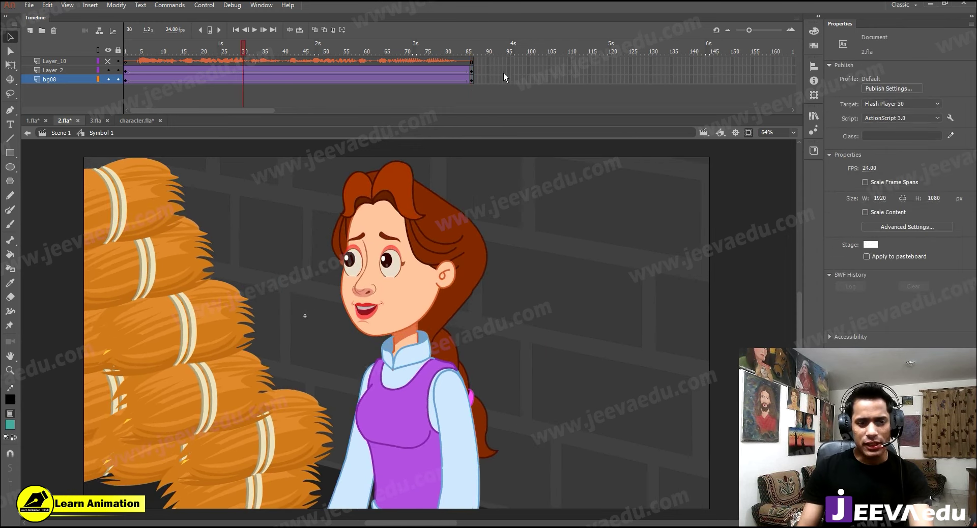
left_click(557, 69)
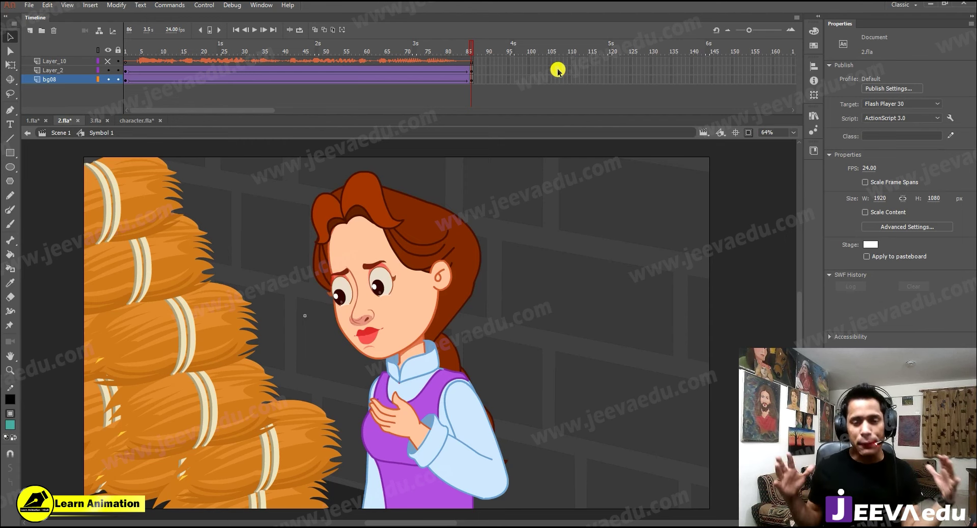
left_click_drag(402, 369, 414, 376)
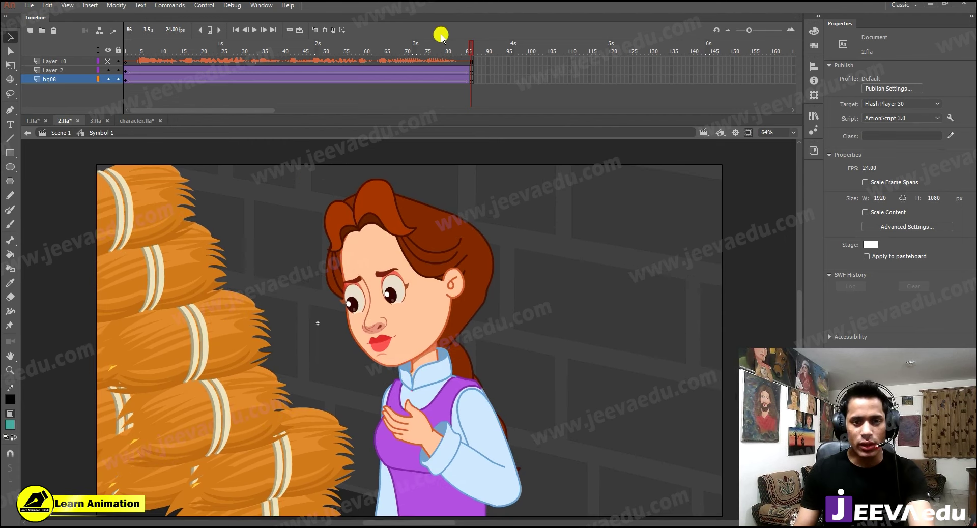
key("Return")
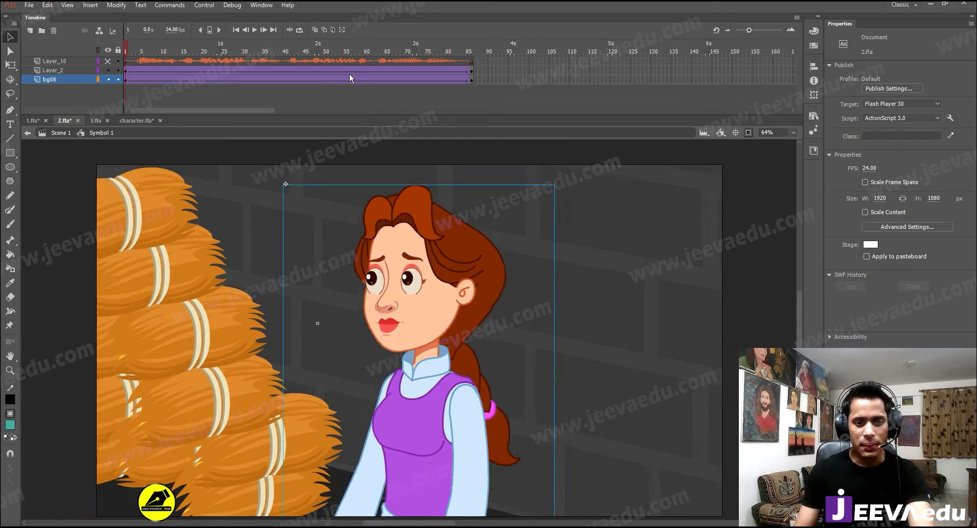
Show the Layer_10 sound layer again and return to Scene 1.
left_click(117, 62)
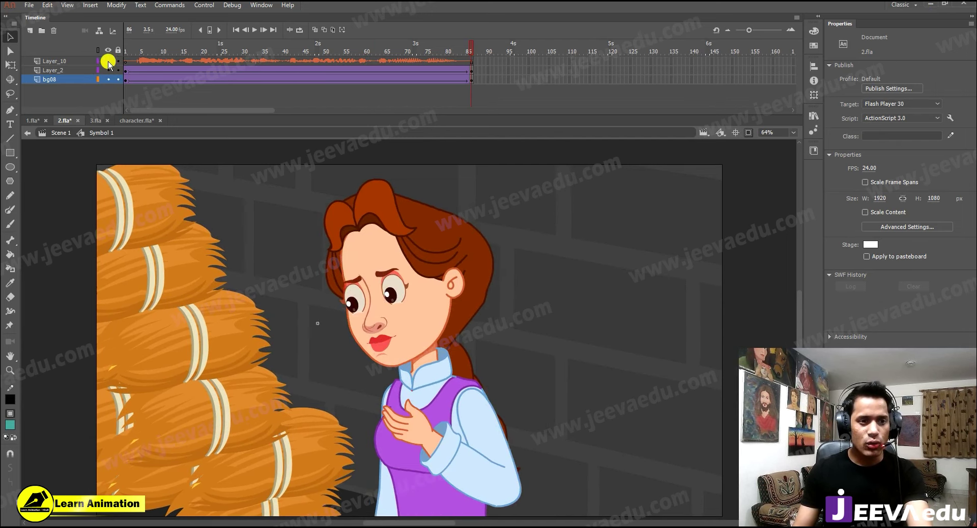
left_click(60, 62)
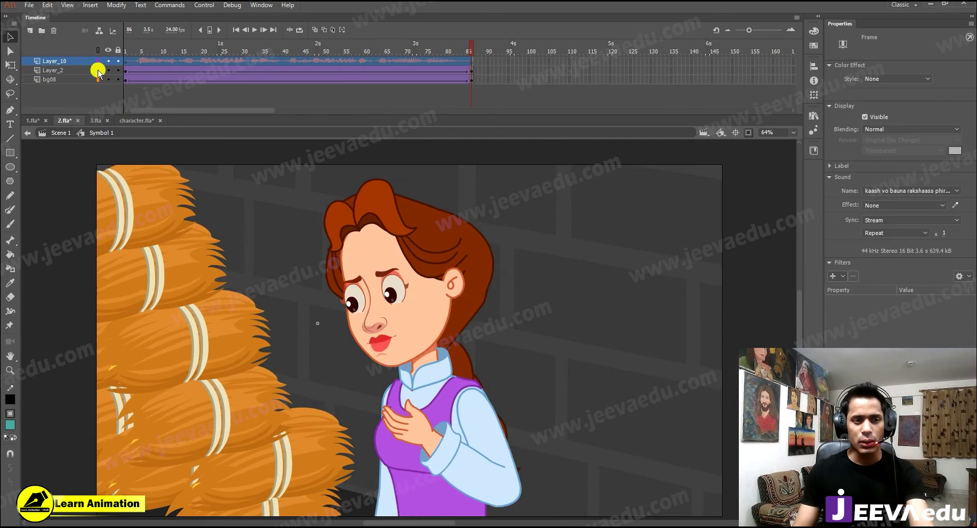
left_click(63, 133)
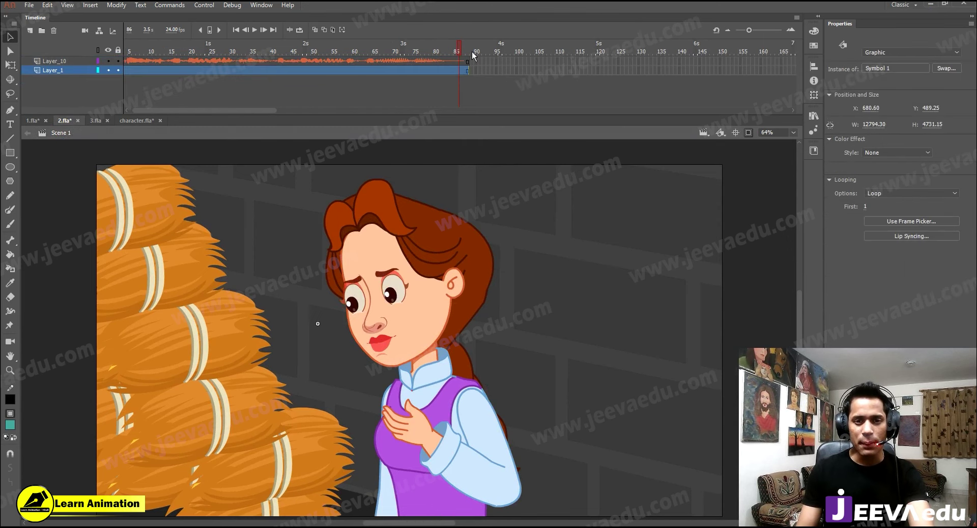
Remove the frames after frame 85 on Layer_10 and Layer_1 in Scene 1, and play the finished shot.
left_click(472, 51)
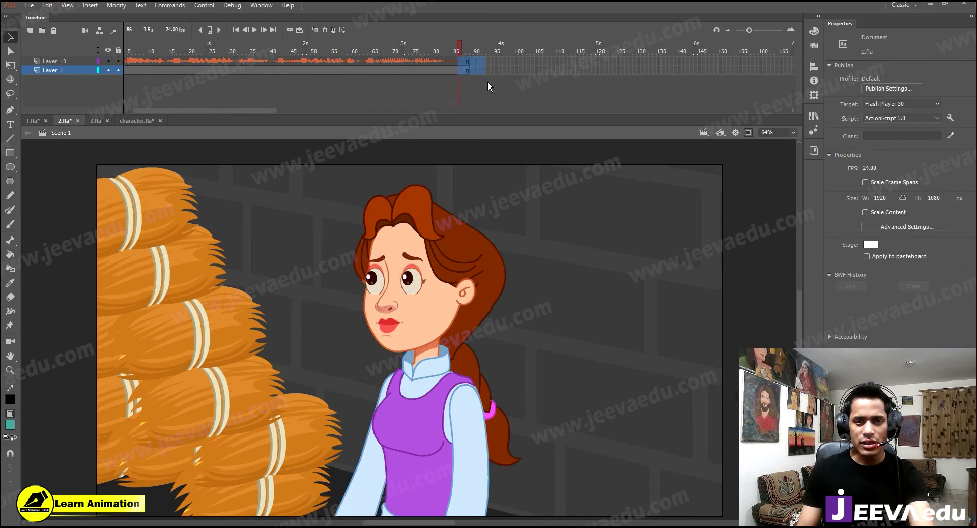
left_click_drag(488, 83, 488, 82)
key("shift+F5")
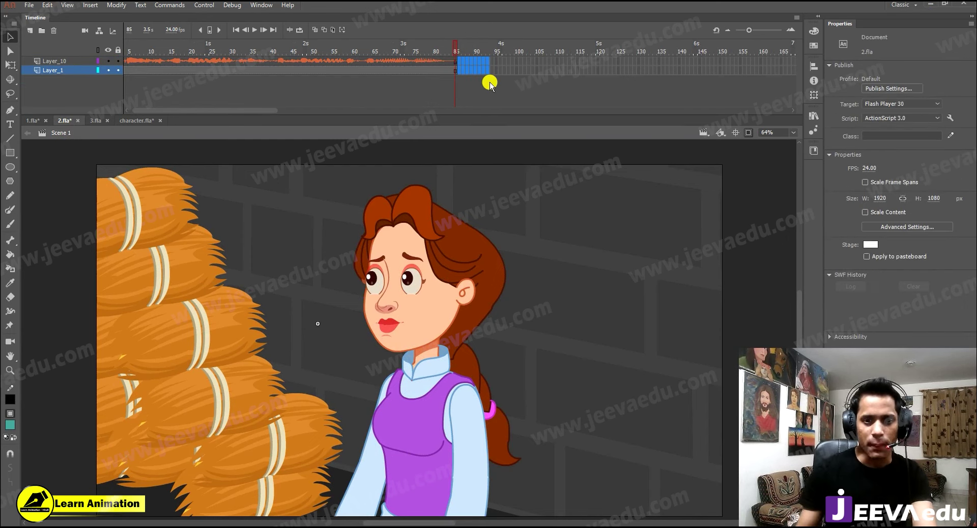
left_click(438, 54)
left_click(462, 54)
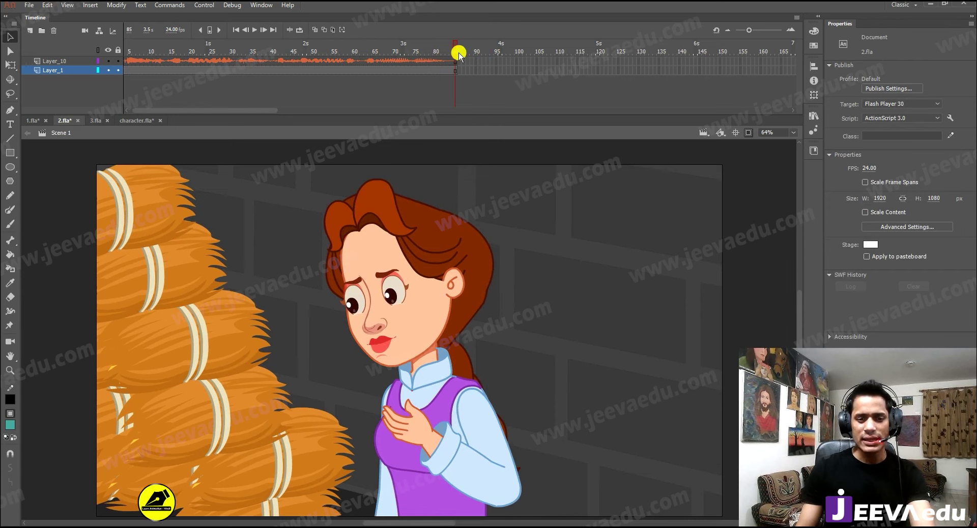
key("Return")
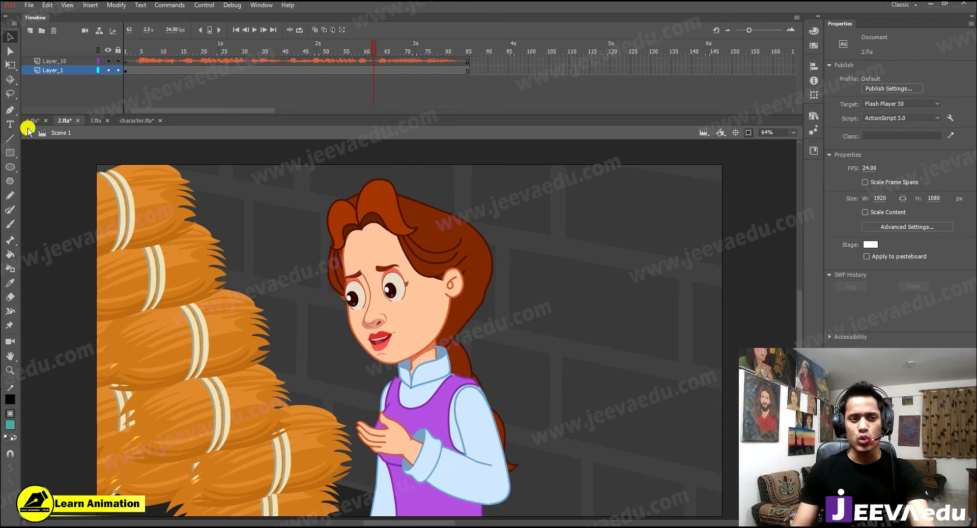
Select the seated woman on the straw bale in character.fla and switch to 3.fla.
left_click(95, 120)
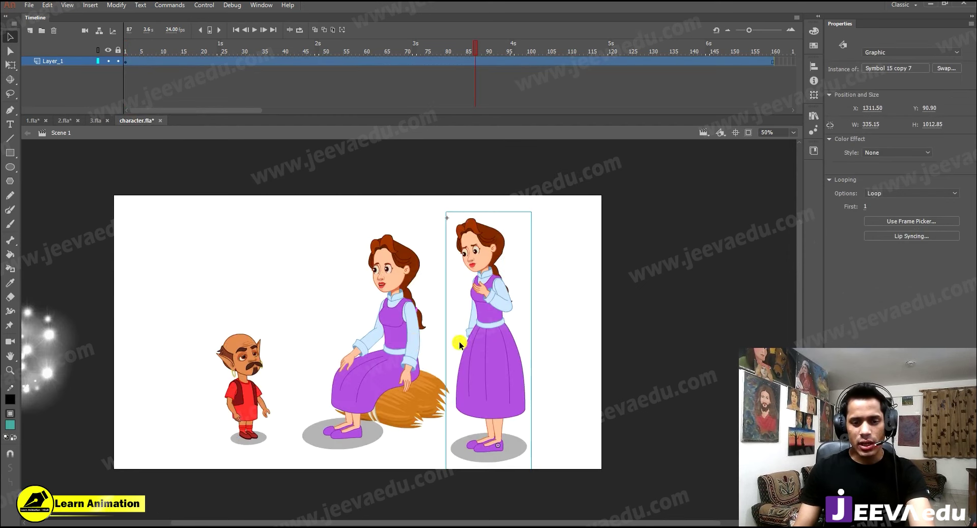
left_click(410, 337)
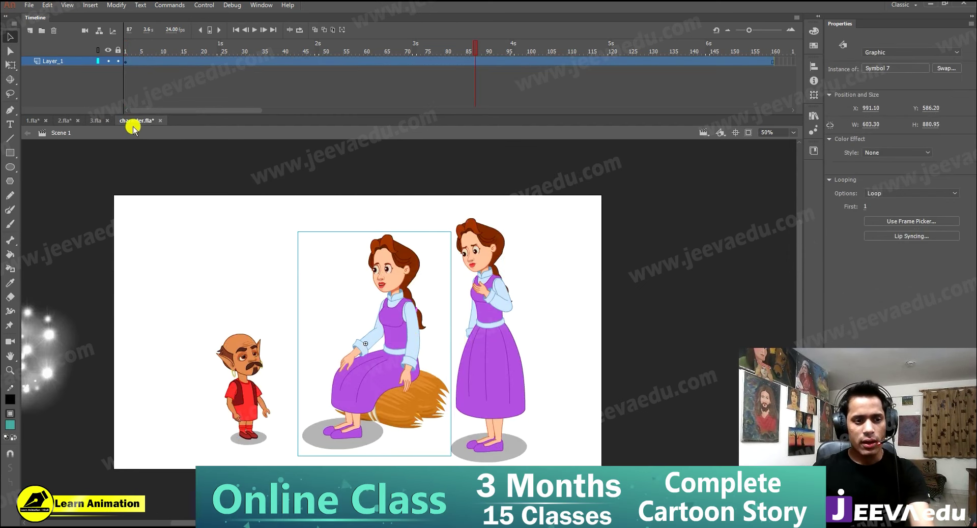
left_click(94, 120)
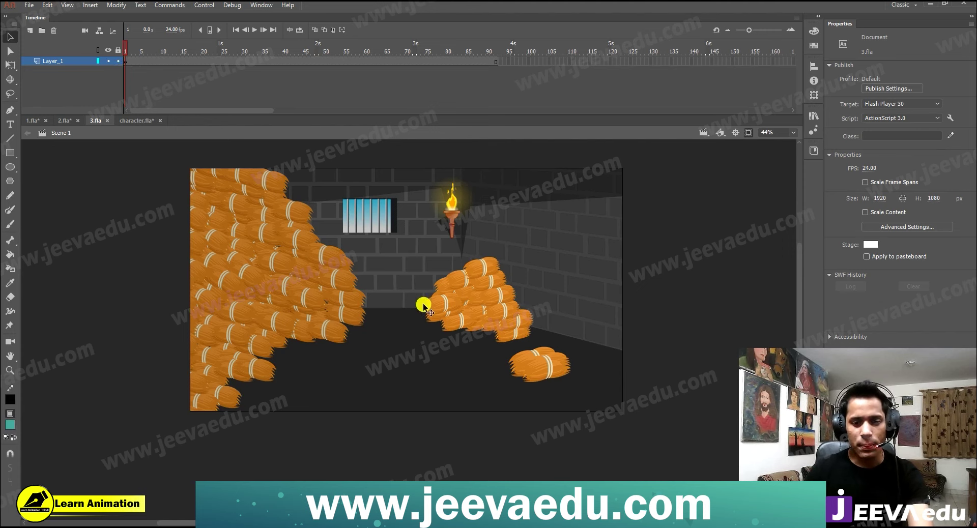
Show the artwork outside the stage in 3.fla and select the whole dungeon background.
left_click(746, 132)
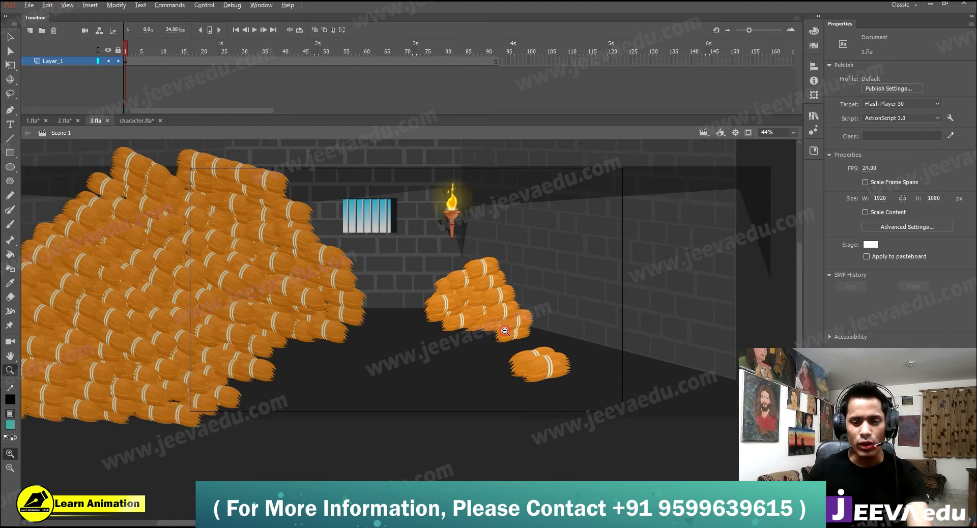
key("ctrl+minus")
left_click_drag(386, 421, 517, 124)
left_click(484, 277)
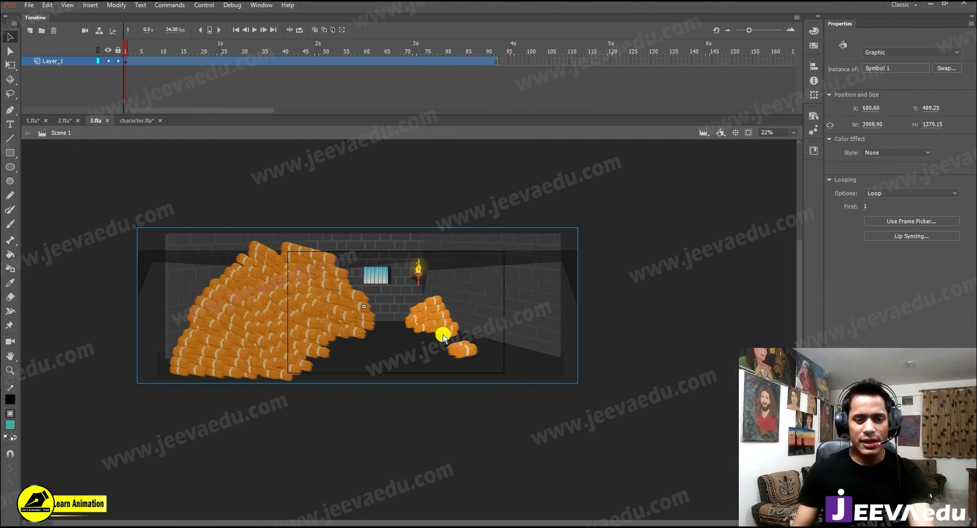
Wrap the dungeon background in a new symbol and open that symbol for editing.
double_click(431, 318)
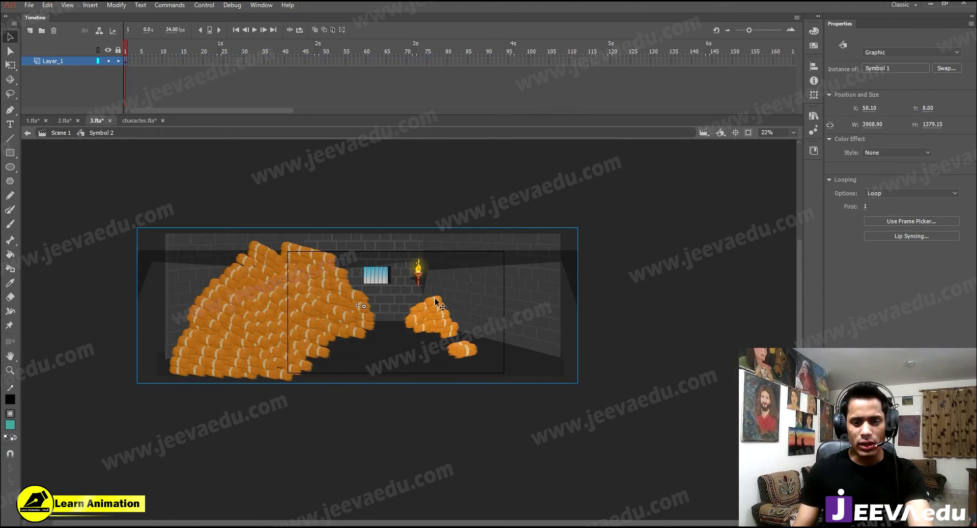
double_click(435, 301)
key("ctrl+z")
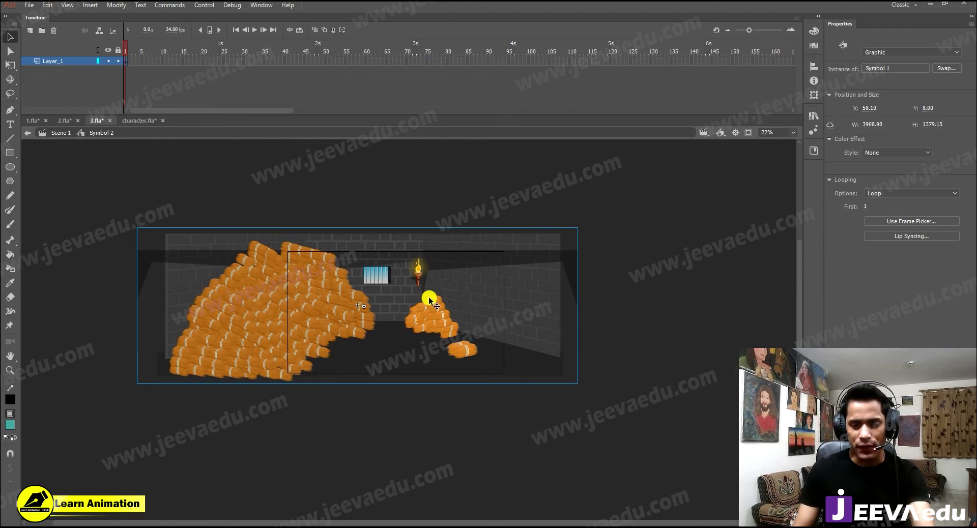
Examine the torch flame and its glow inside the nested dungeon background symbol, and return to Symbol 2.
double_click(420, 268)
key("z")
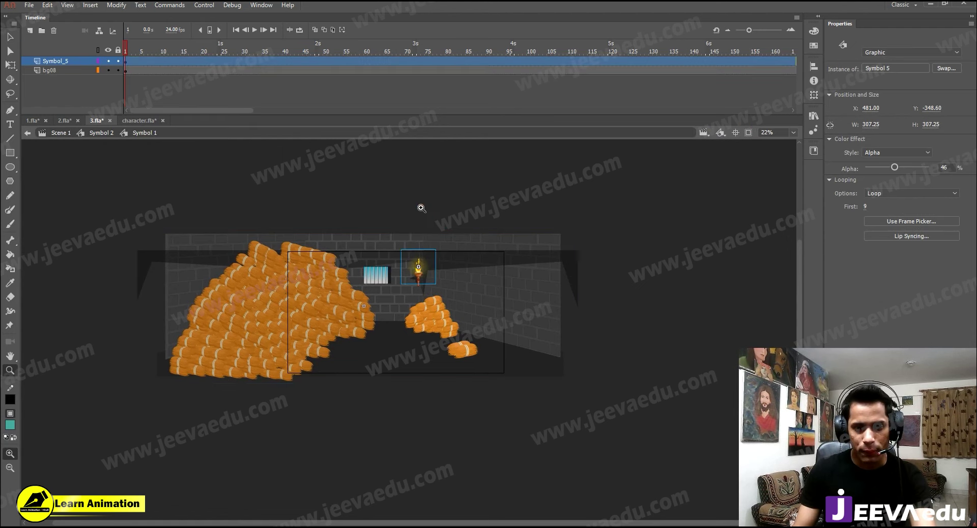
left_click(421, 208)
key("v")
left_click(420, 371)
left_click_drag(420, 370, 417, 288)
key("ctrl+z")
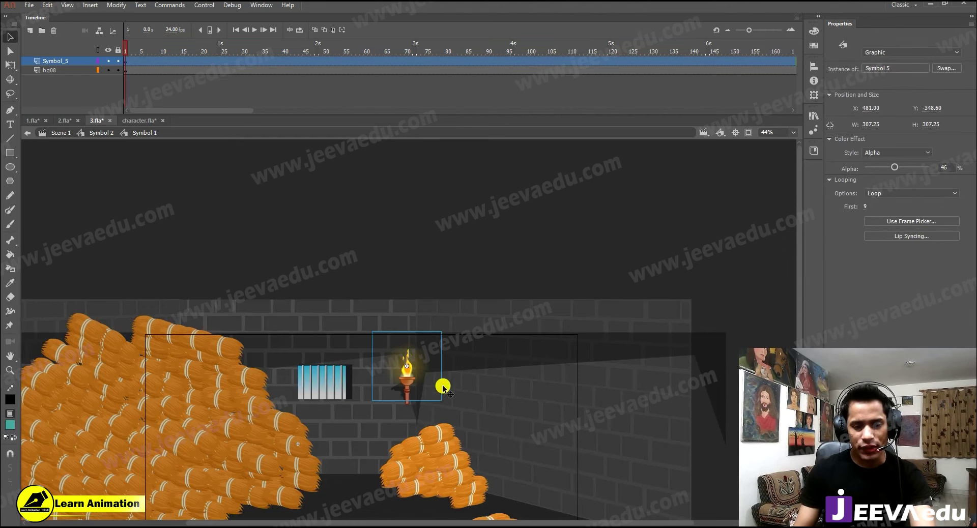
left_click(100, 133)
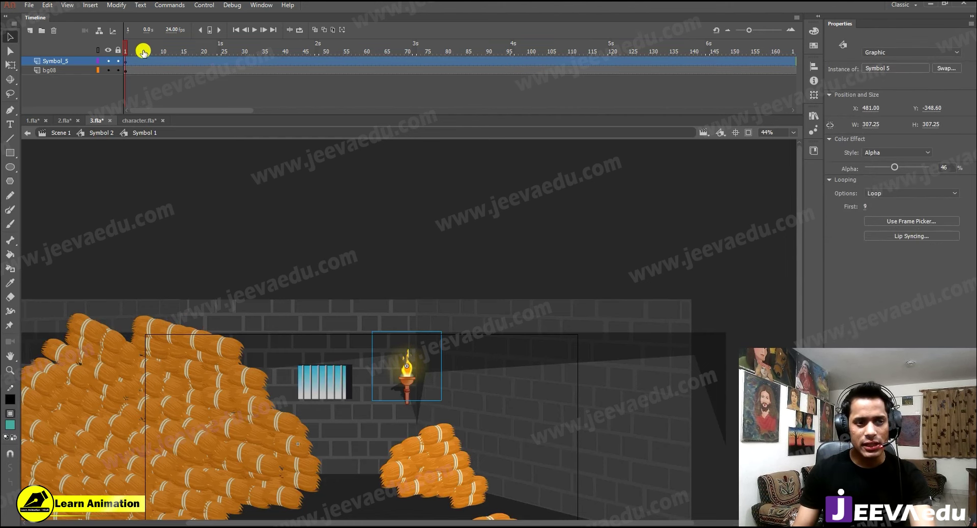
Extend the dungeon background's Layer_1 inside Symbol 2 to about frame 150.
left_click_drag(155, 60, 465, 61)
key("F5")
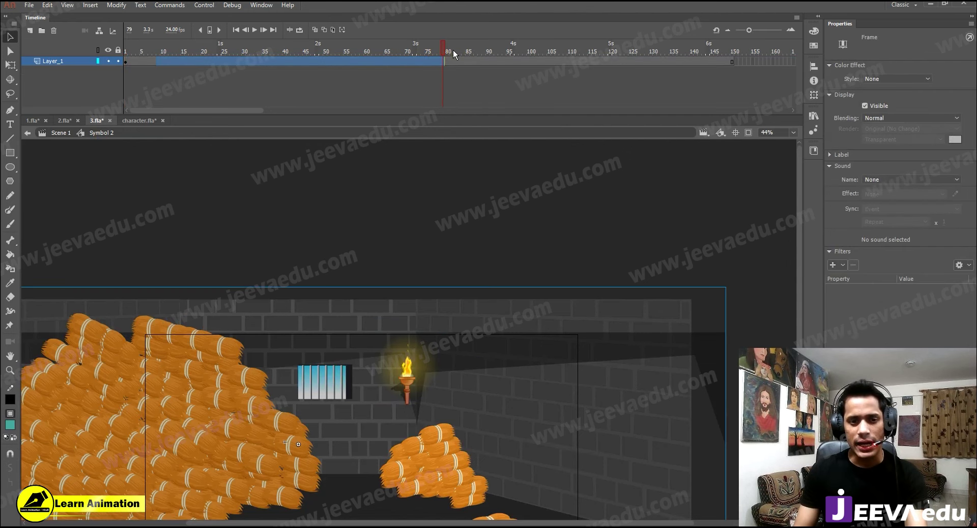
left_click(53, 80)
key("z")
left_click(401, 385, "alt")
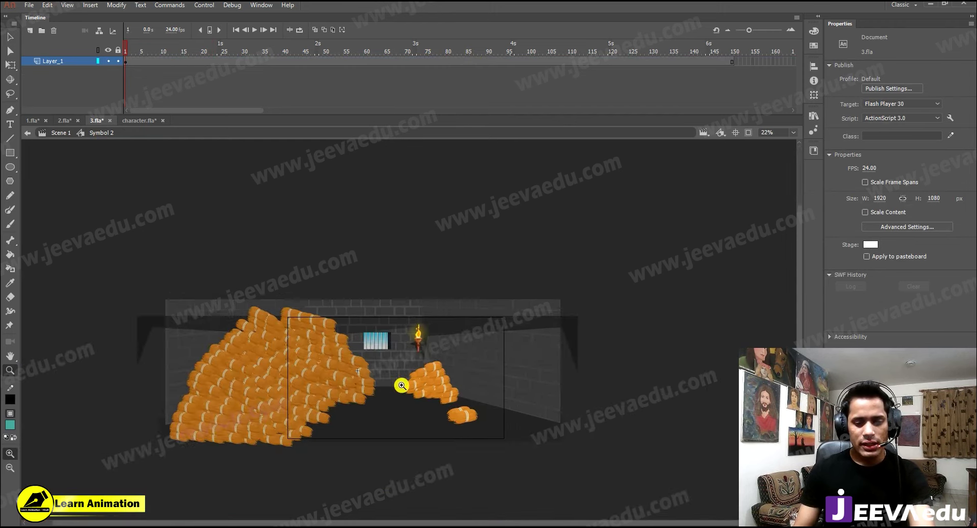
left_click_drag(402, 385, 415, 318)
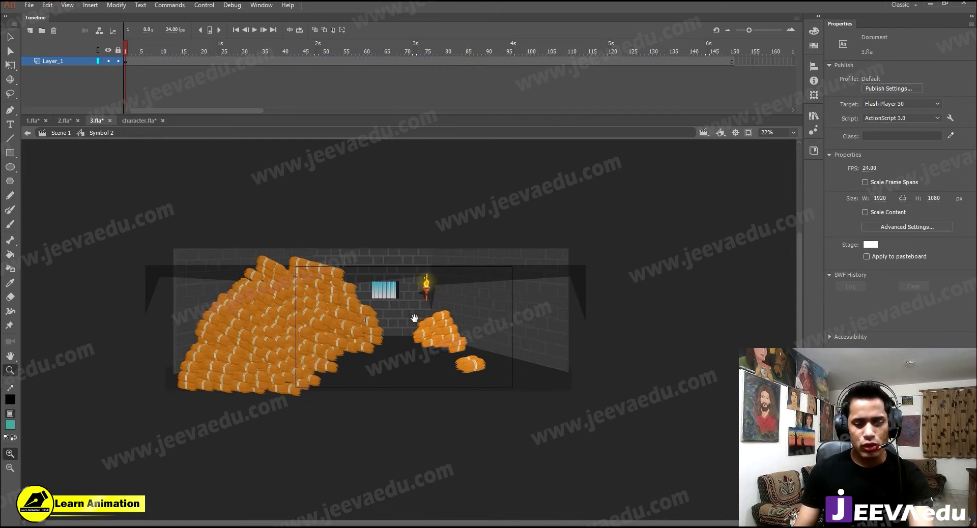
Add a layer above the dungeon and paste the seated woman in place, putting duplicate library items into a folder.
left_click(30, 31)
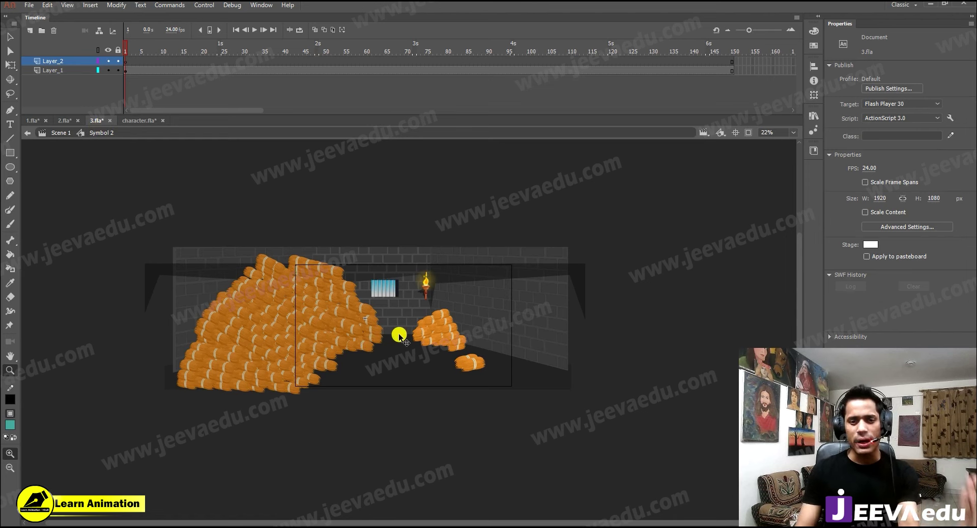
key("ctrl+shift+v")
left_click(504, 276)
left_click(511, 292)
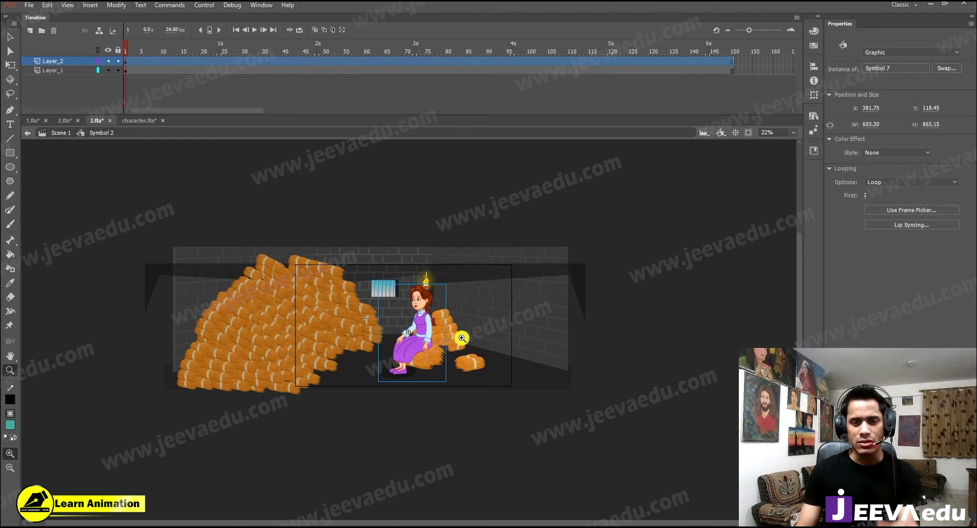
Delete the loose straw bales beside the small stack inside the nested bg08 symbol, and return to Symbol 2.
left_click(441, 353)
key("v")
left_click(478, 361)
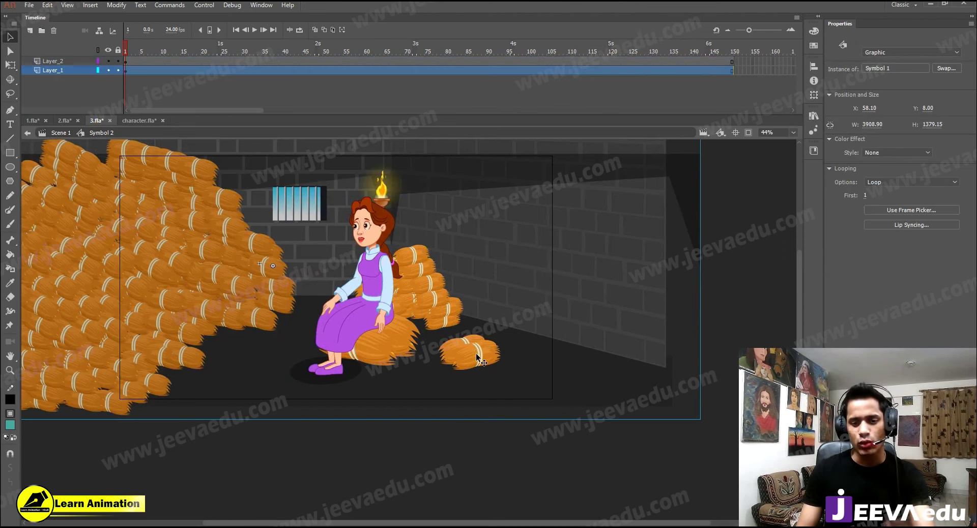
double_click(478, 358)
double_click(478, 359)
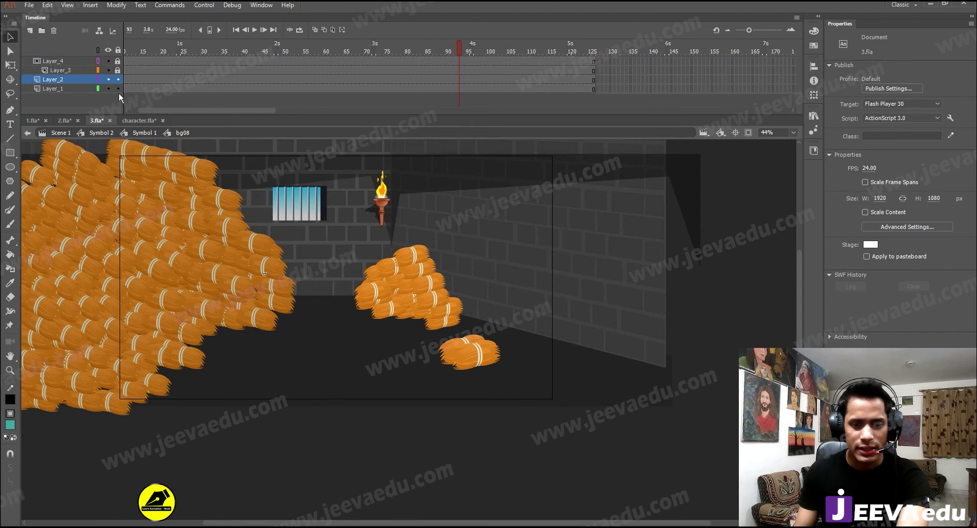
left_click(458, 350)
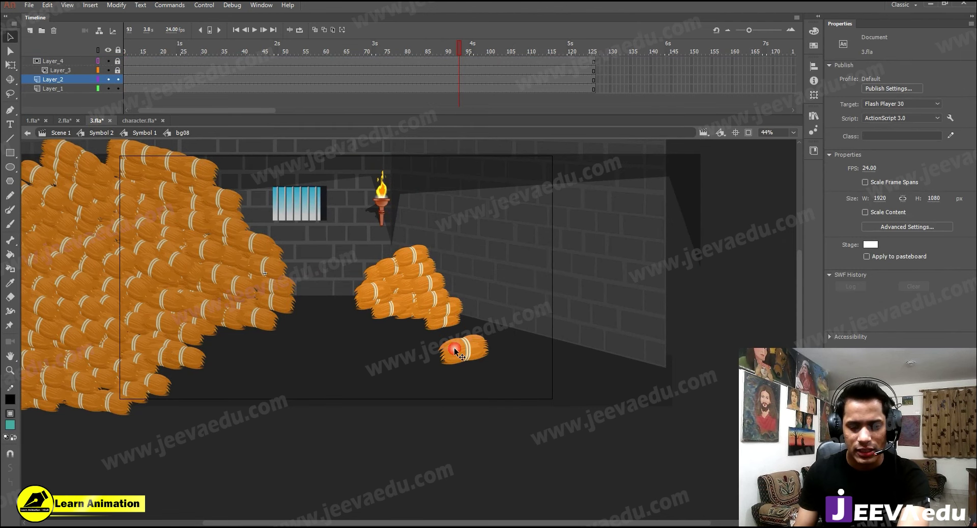
key("Delete")
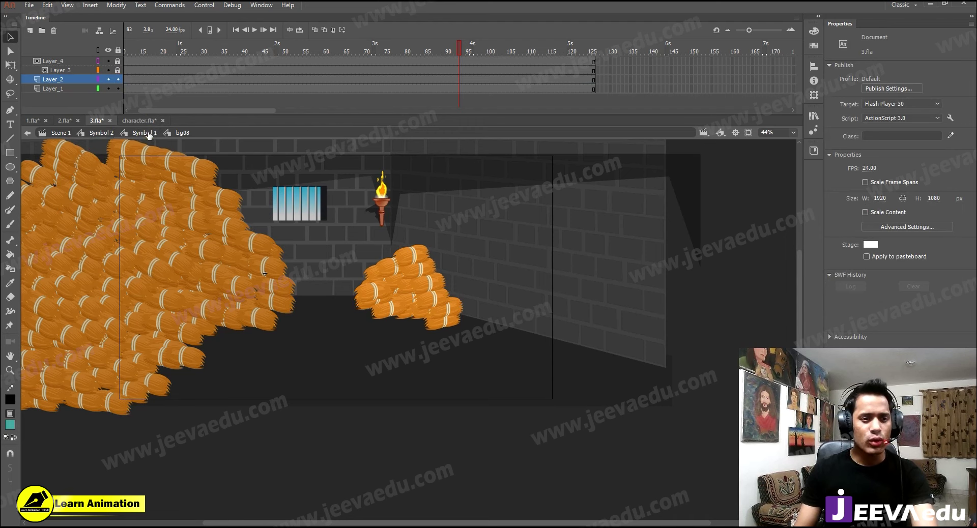
left_click(99, 136)
Select the seated woman on Layer_2 and scale her to 82 percent twice.
key("z")
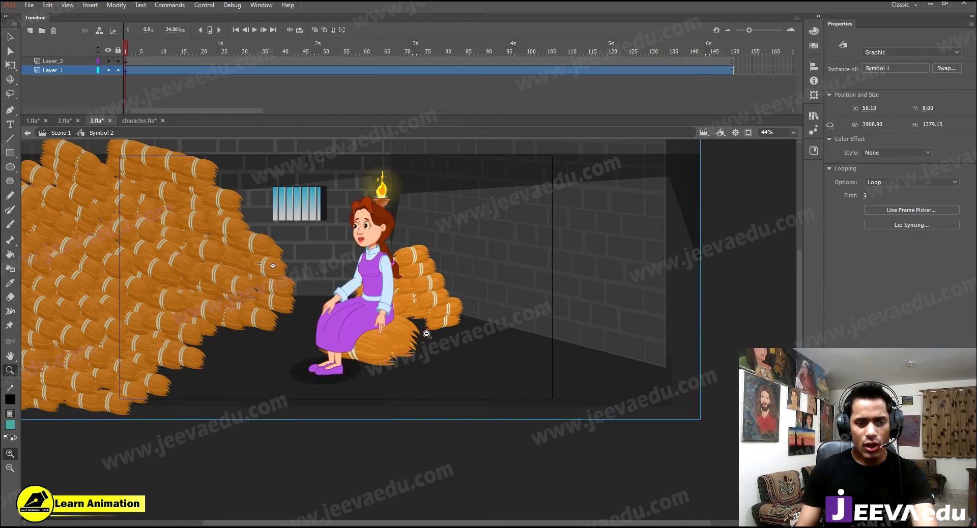
left_click(360, 229, "alt")
key("v")
left_click(417, 312)
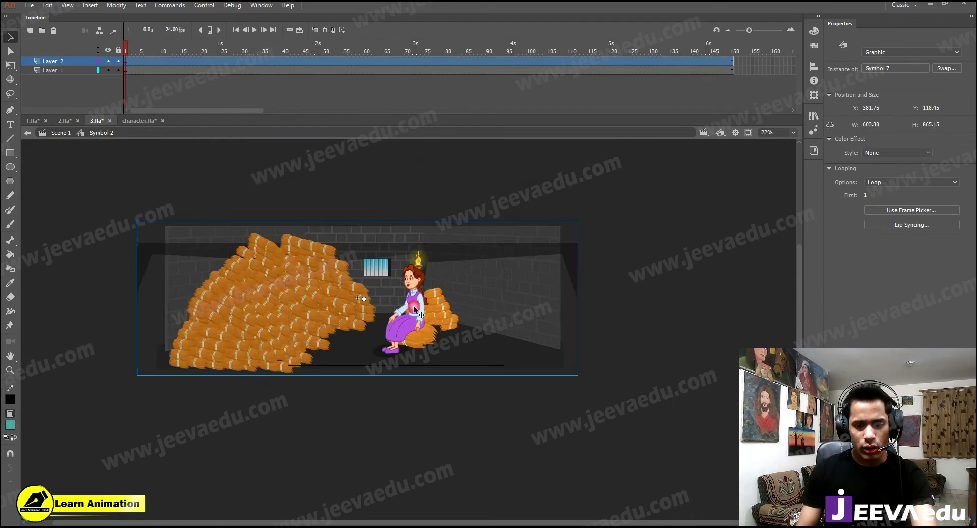
key("z")
left_click(421, 313)
key("ctrl+alt+s")
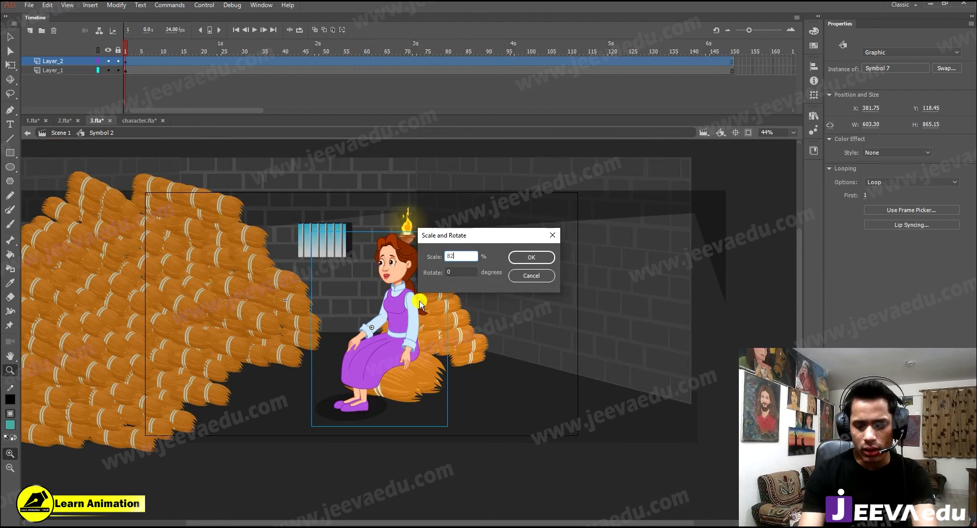
key("Return")
key("ctrl+alt+s")
key("Return")
Move the seated woman onto the floor just right of the small straw stack and scale her down once more.
key("v")
left_click_drag(383, 363, 488, 387)
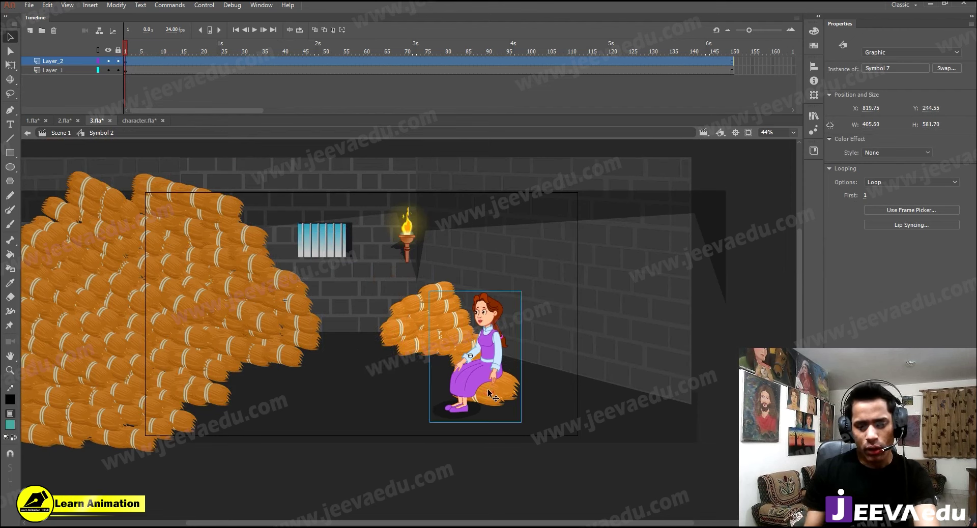
key("ctrl+alt+s")
key("Return")
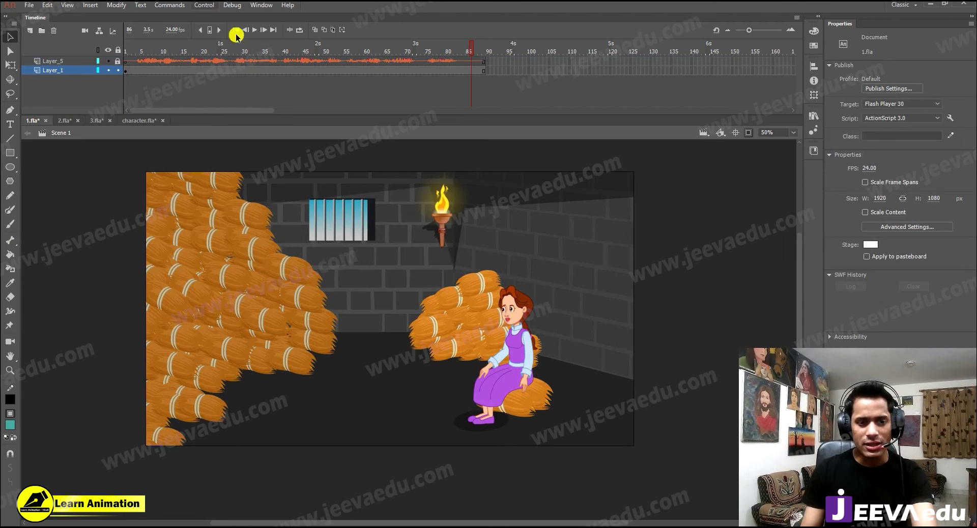
Return to 3.fla and hide the artwork outside the stage to check the framing of the seated woman.
left_click(95, 122)
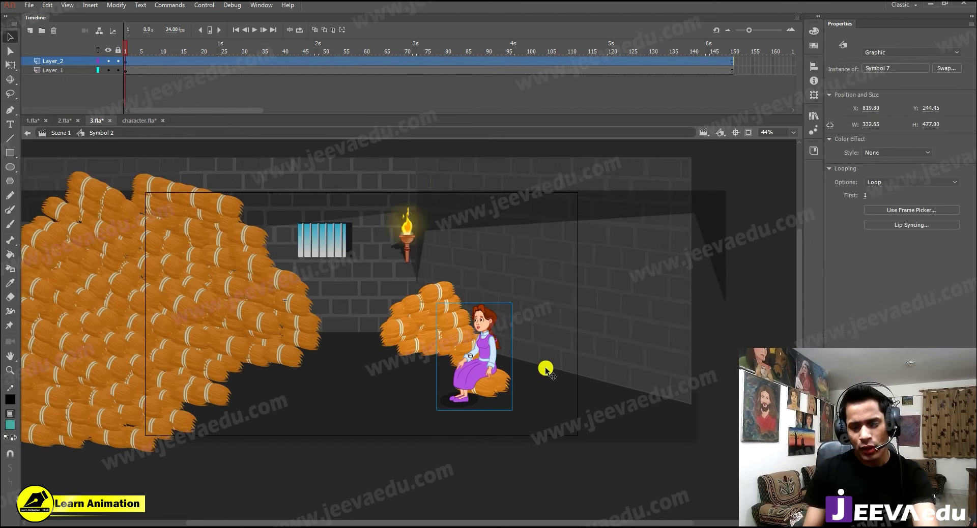
left_click(748, 132)
key("z")
left_click(432, 338)
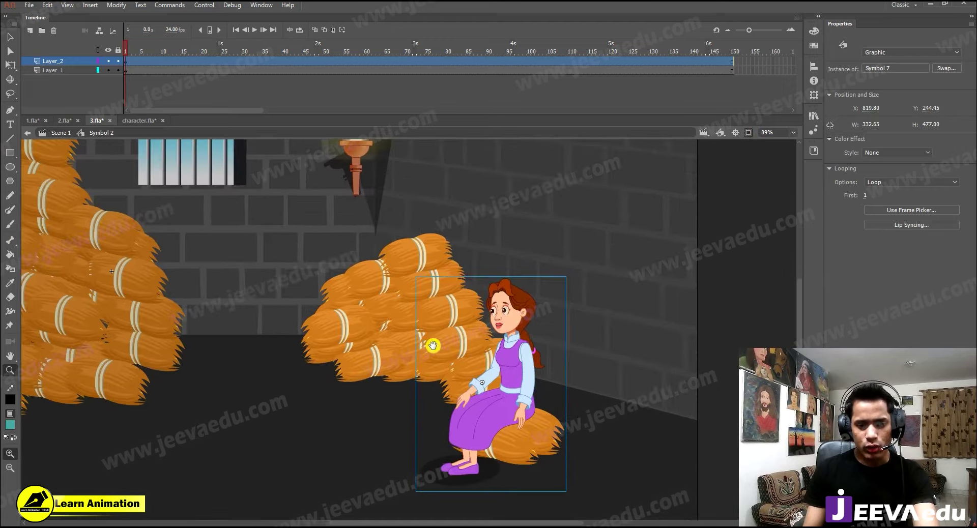
left_click(422, 333, "alt")
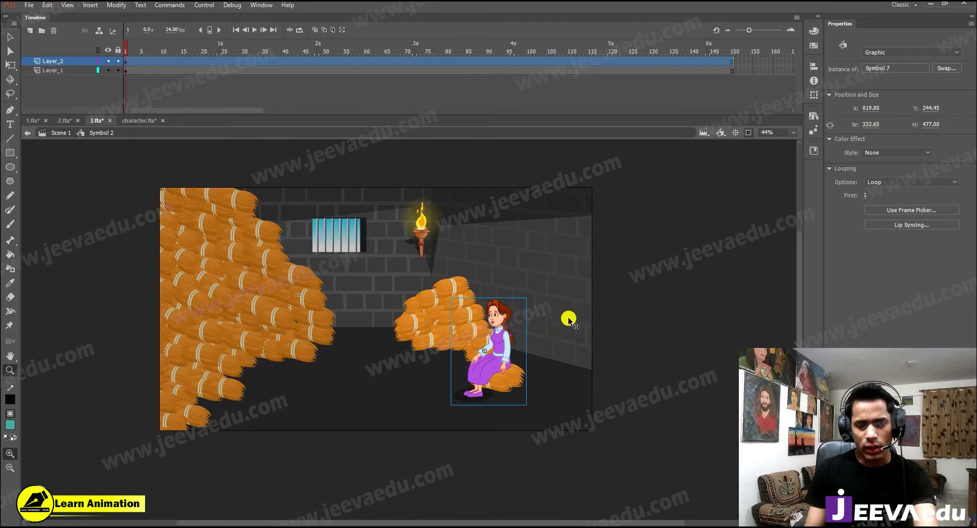
Enlarge the seated woman by scaling her to 105 percent five times in a row.
key("v")
key("ctrl+alt+s")
type("105")
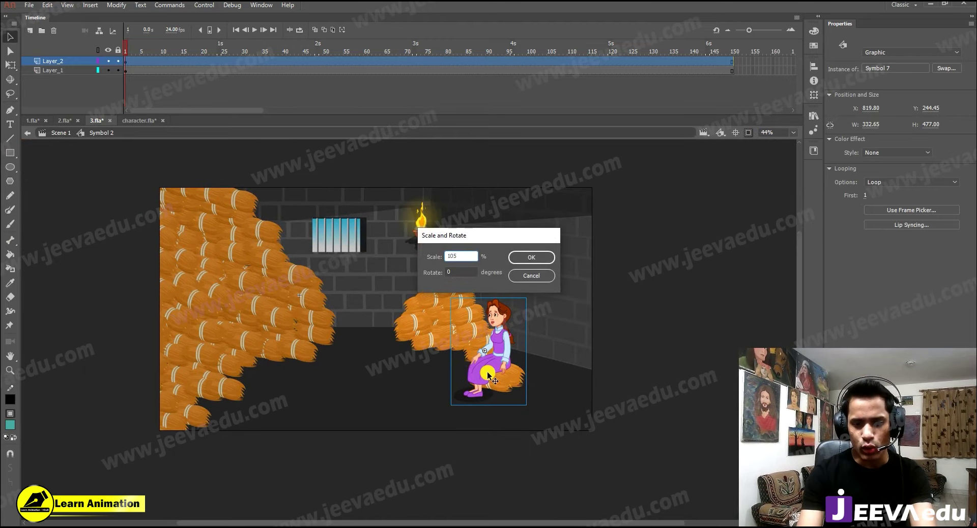
key("Return")
key("ctrl+alt+s")
key("Return")
key("ctrl+alt+s")
key("Return")
key("ctrl+alt+s")
key("Return")
key("ctrl+alt+s")
key("Return")
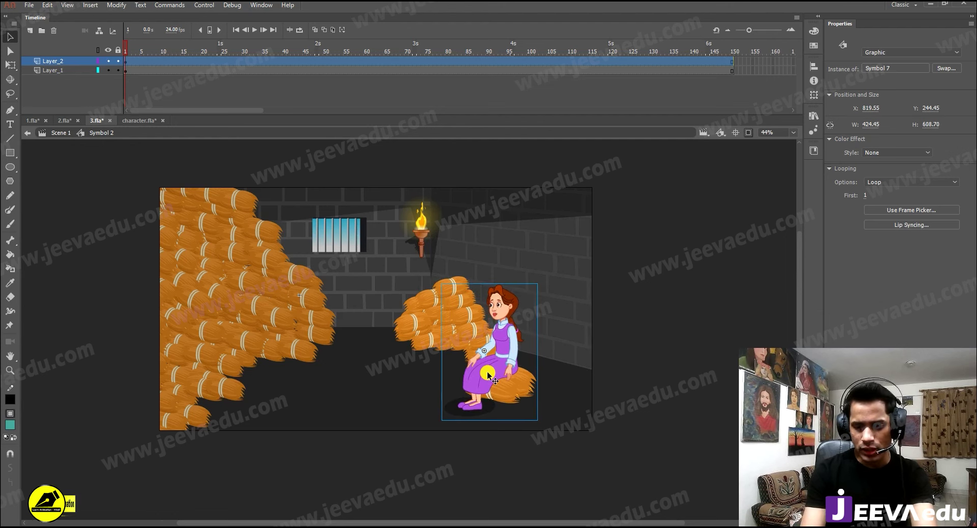
Nudge the seated woman slightly left to an X position of about 790 and play the animation briefly.
key("shift+Left")
key("Left")
key("Left")
key("Left")
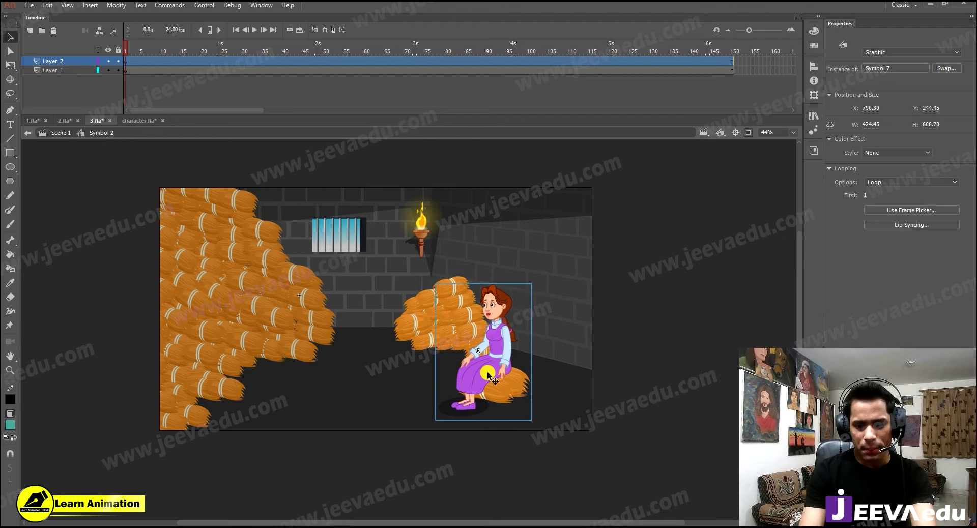
key("Return")
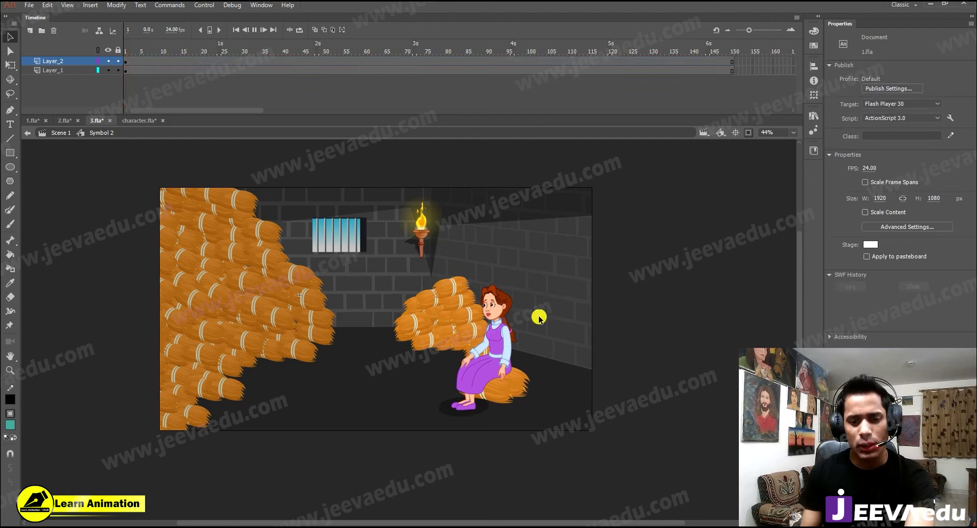
key("Return")
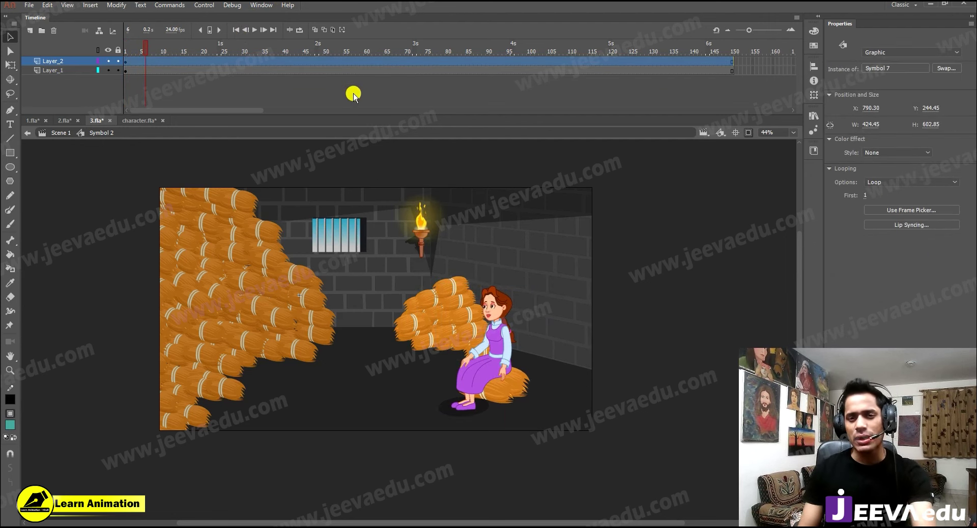
Switch to character.fla, preview the character animations along the timeline, and select the small man in red at frame 1 for copying.
left_click(137, 121)
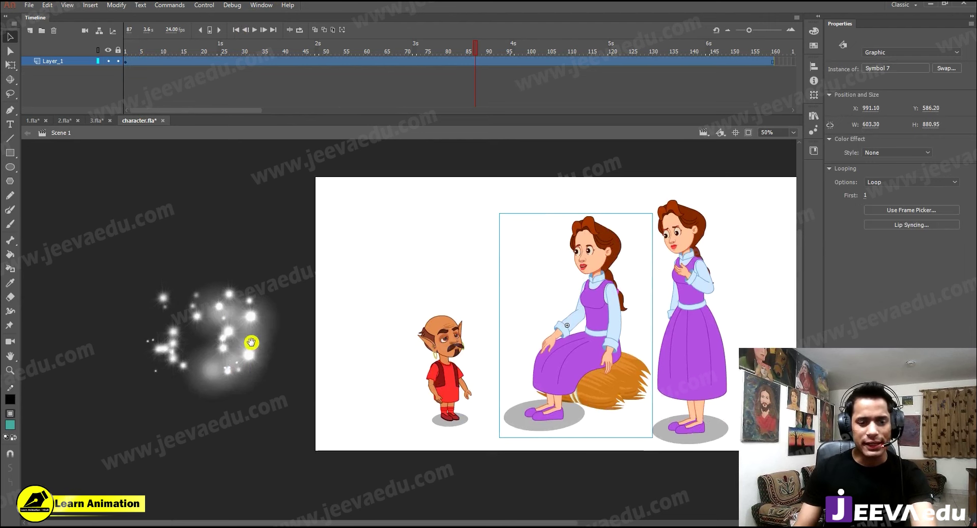
left_click_drag(131, 91, 334, 99)
left_click(460, 373)
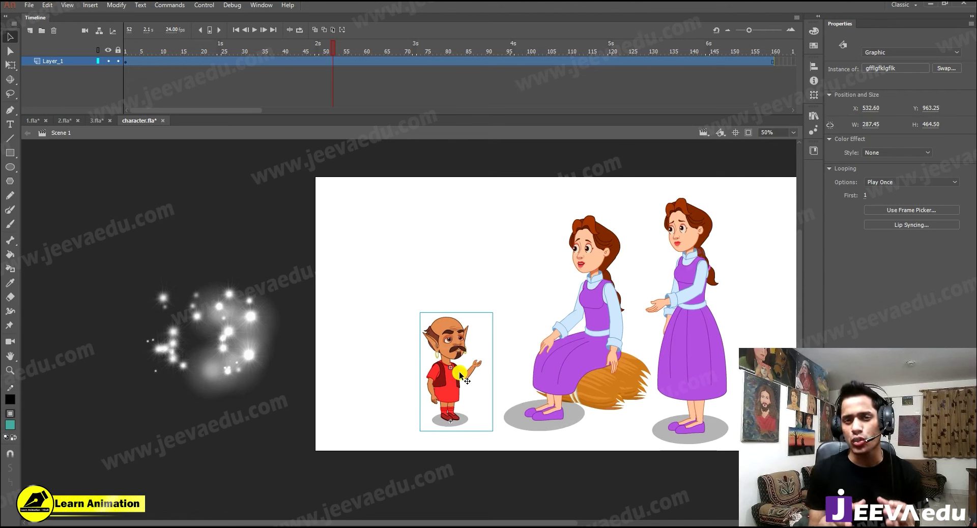
left_click_drag(142, 65, 17, 91)
left_click(459, 355)
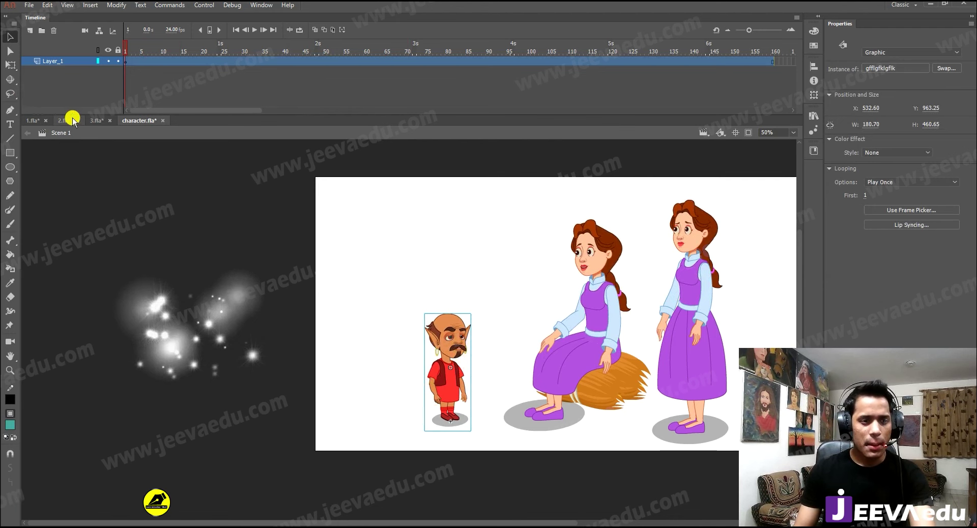
Switch to 3.fla, add a new layer above the seated woman in Symbol 2, and hide Layer_1 and Layer_2.
left_click(92, 120)
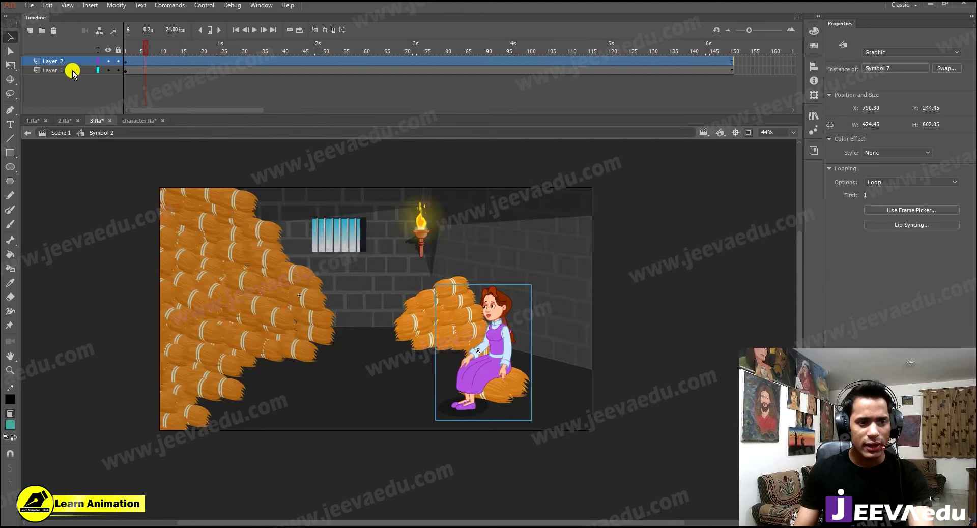
left_click(30, 31)
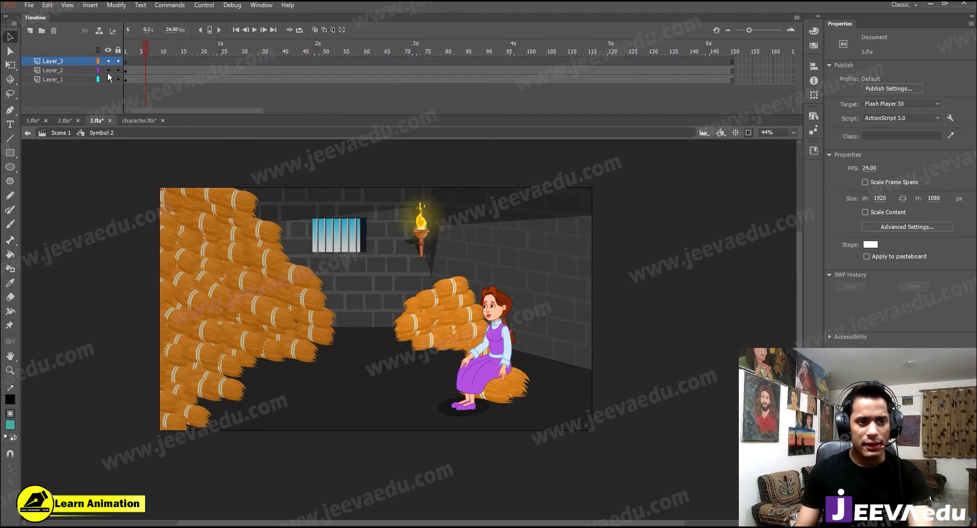
left_click_drag(108, 72, 108, 85)
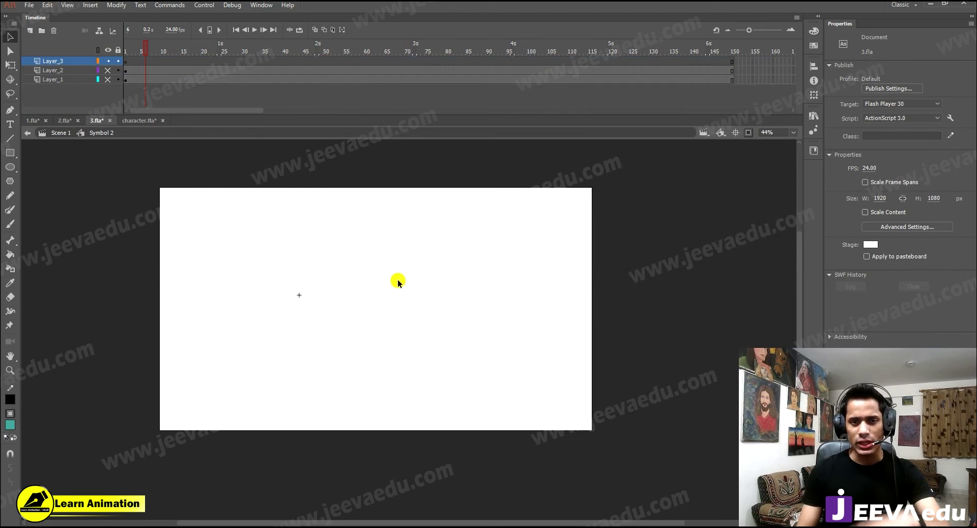
Paste the small man in red on Layer_3, putting duplicate library items into a folder, and move him left of the stage centre.
key("ctrl+v")
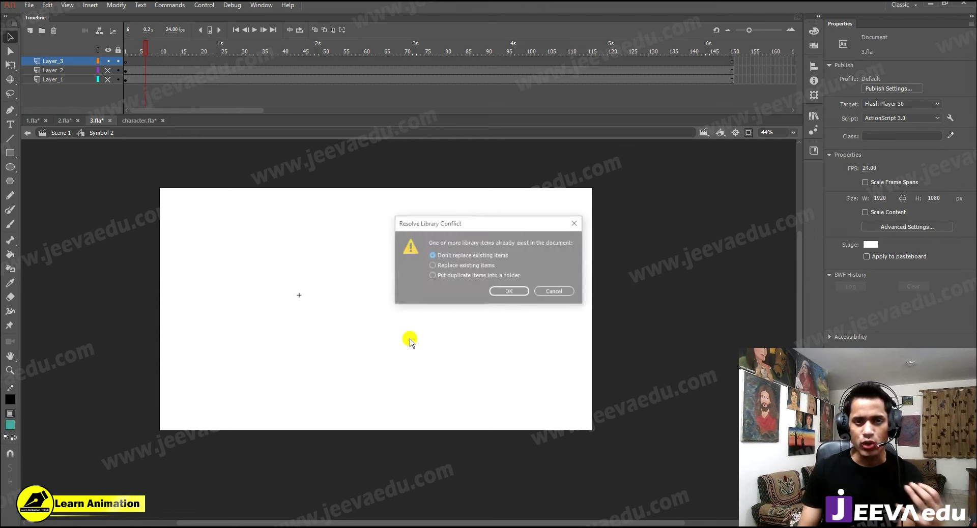
left_click(479, 276)
left_click(508, 291)
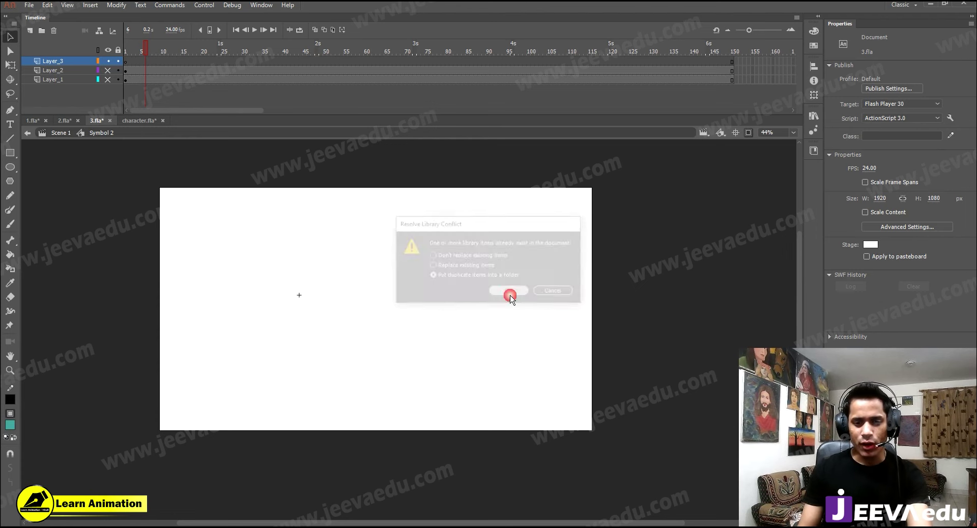
left_click_drag(413, 339, 292, 346)
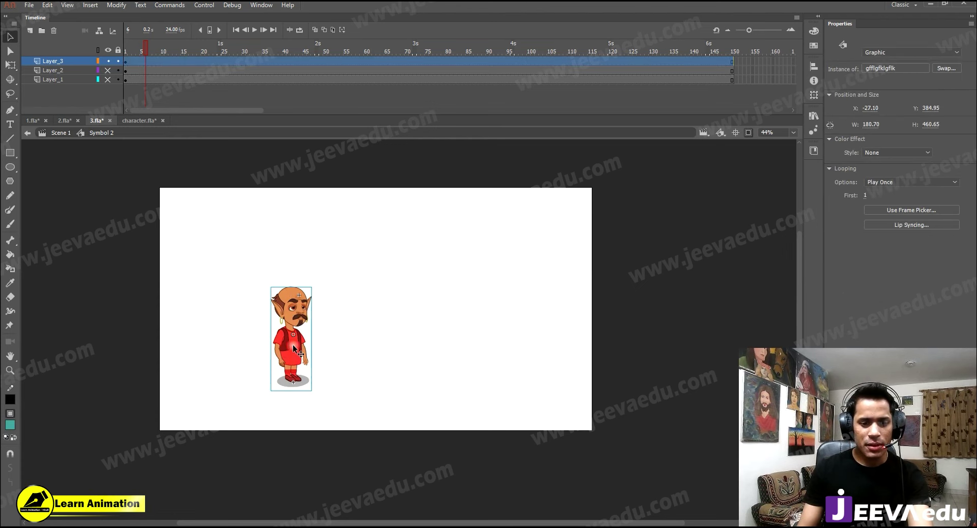
Open the small man's symbol, play and scrub through its animation, and return to Symbol 2.
left_click(295, 350)
double_click(378, 348)
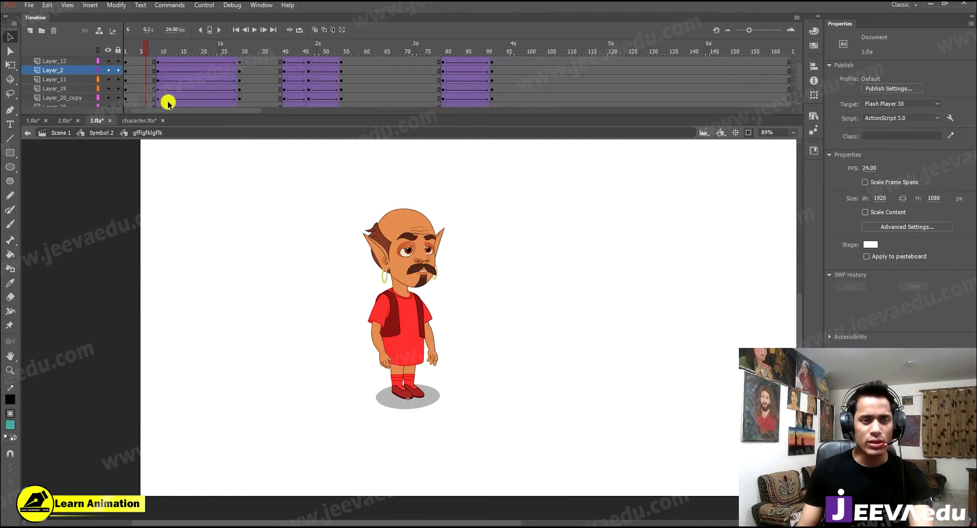
key("Return")
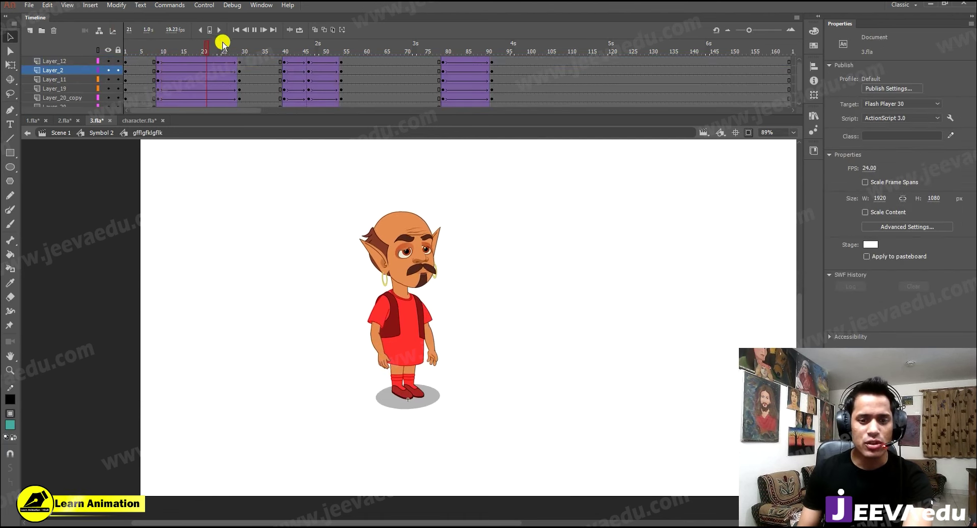
key("Return")
left_click(550, 69)
left_click_drag(547, 50, 1, 75)
left_click(92, 134)
Show the background and seated woman layers and move the small man onto the floor at X about 239, Y about 489.
key("z")
left_click(376, 331, "alt")
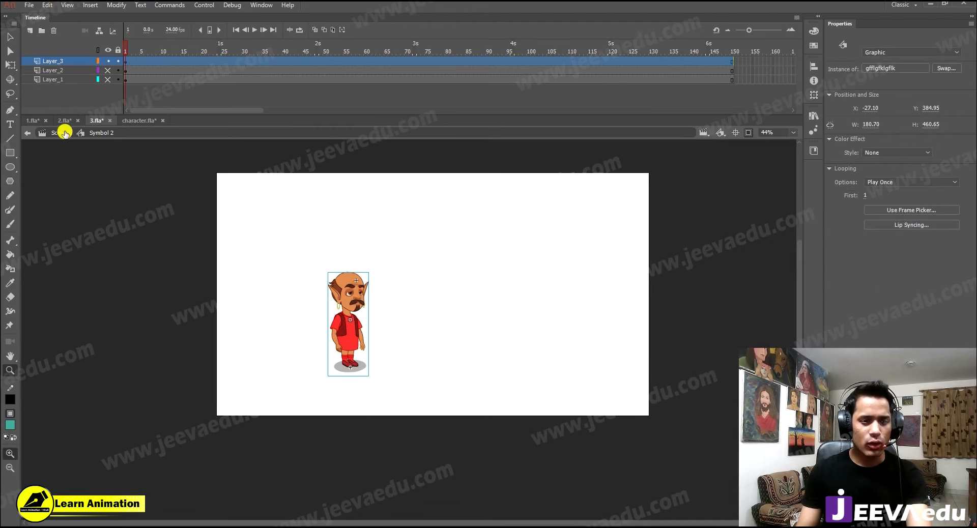
left_click(108, 80)
key("v")
left_click(341, 350)
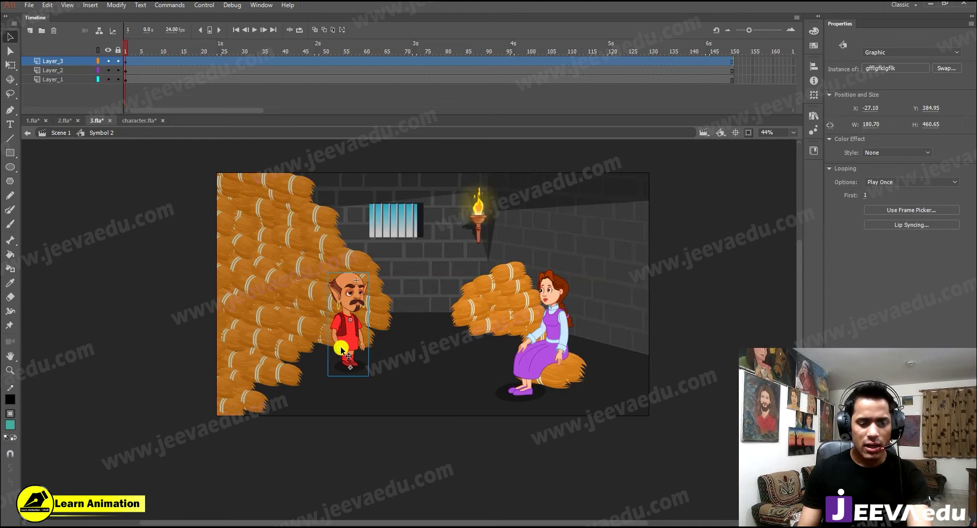
left_click_drag(353, 358, 413, 369)
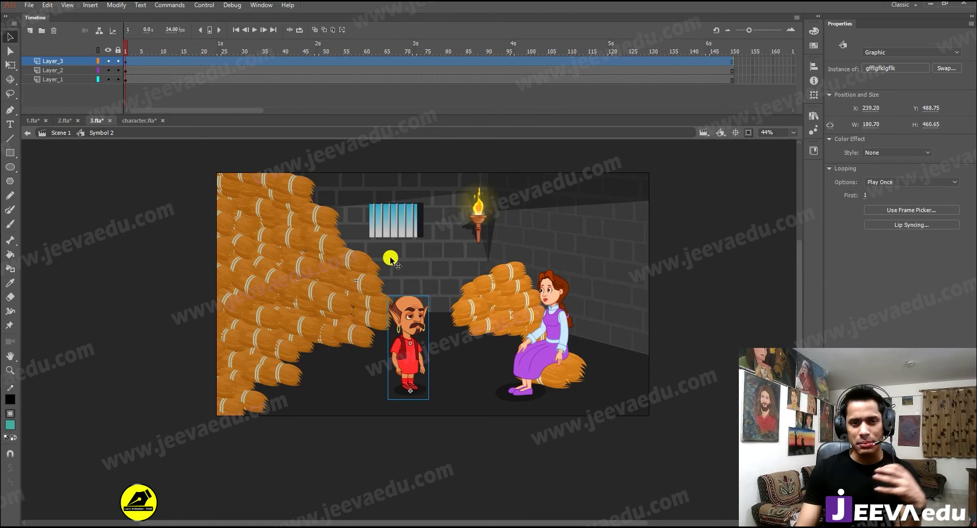
Make the small man on Layer_3 start at about frame 35 and add a new layer above it at frame 1.
left_click(129, 60)
left_click(268, 59)
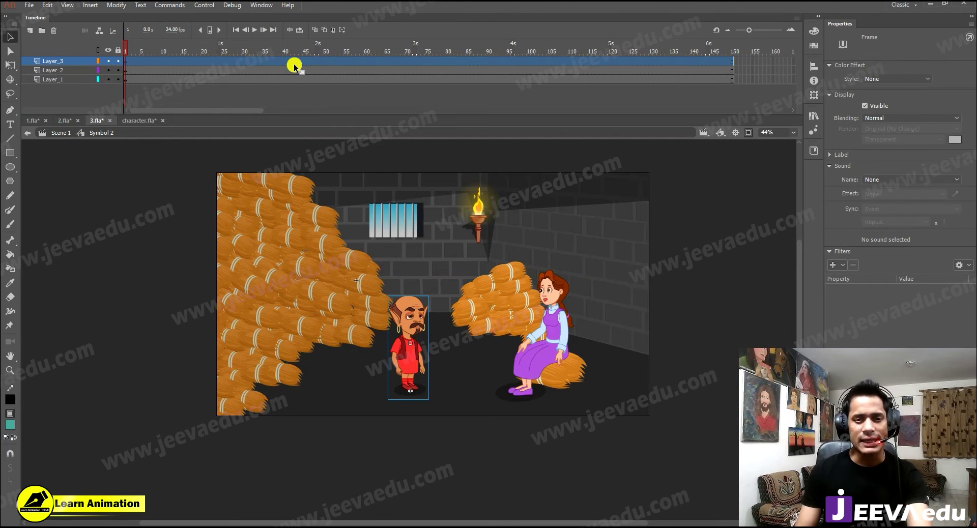
key("F6")
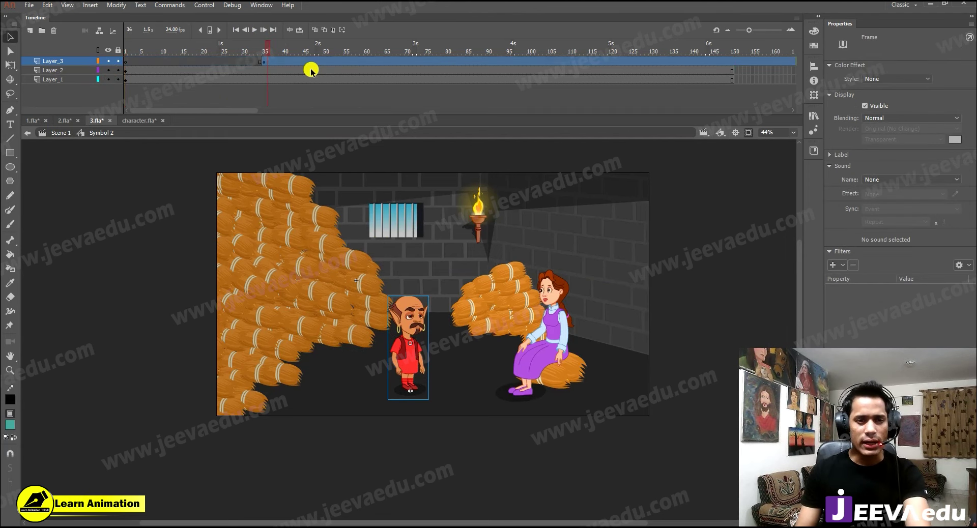
left_click_drag(178, 46, 82, 59)
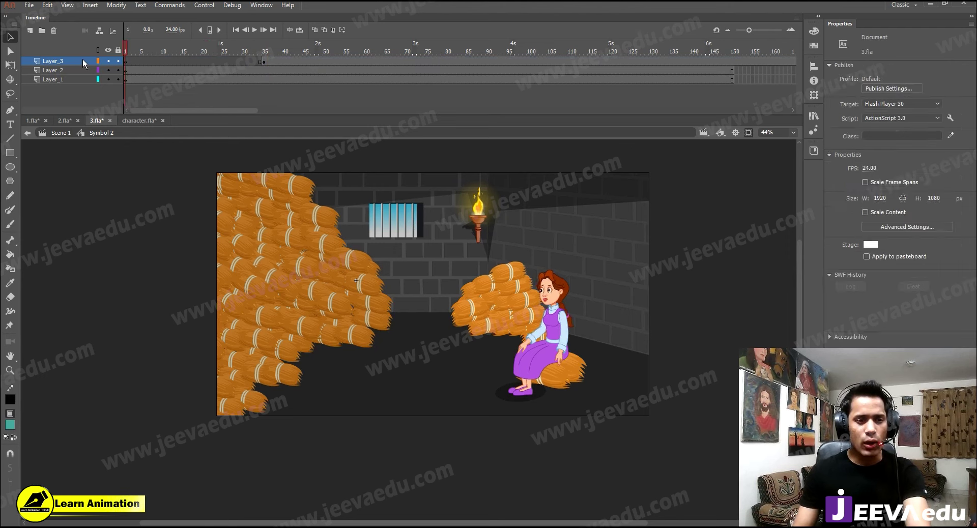
left_click(30, 32)
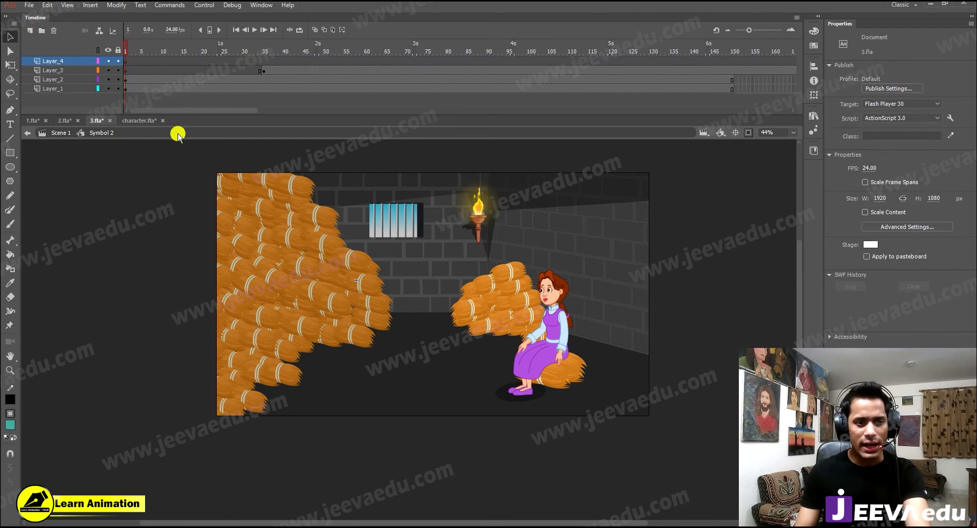
Switch to character.fla, play the white sparkle effect, and select it for copying.
left_click(127, 123)
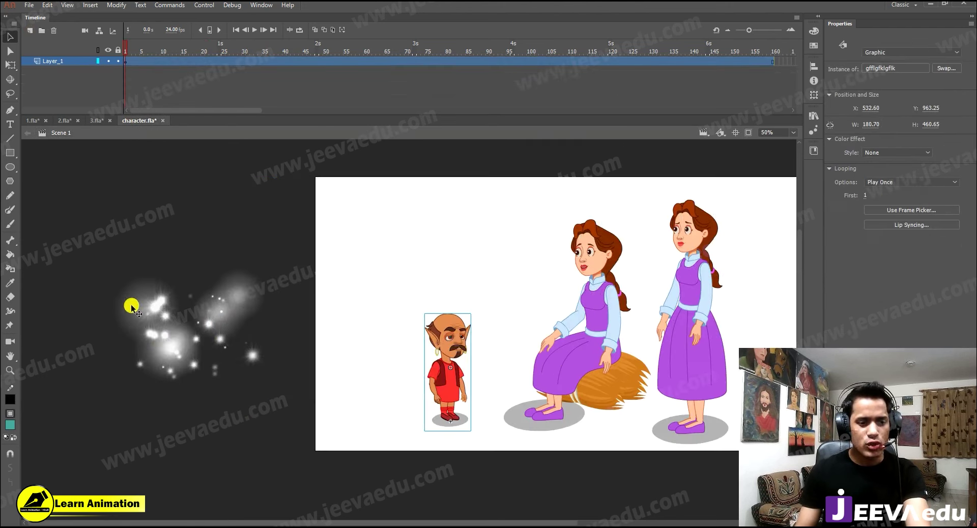
left_click(159, 344)
key("Return")
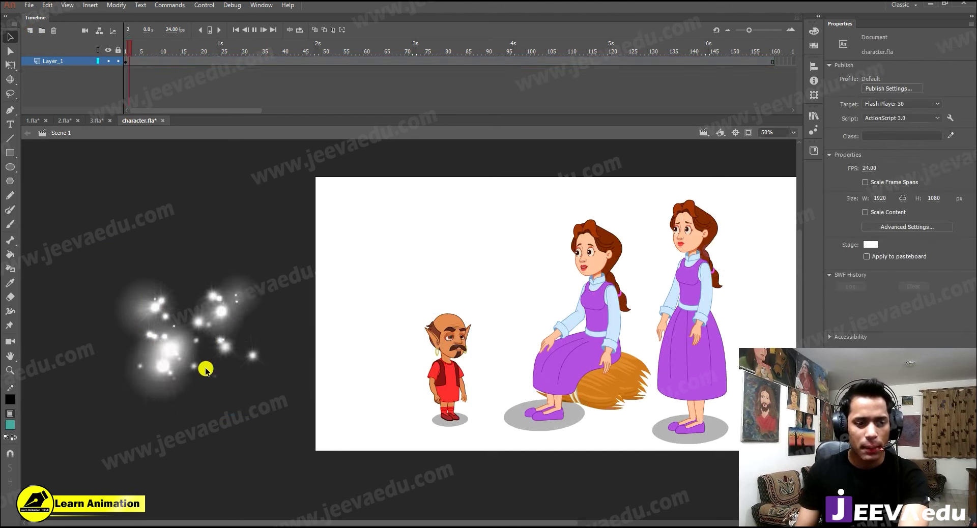
left_click(217, 358)
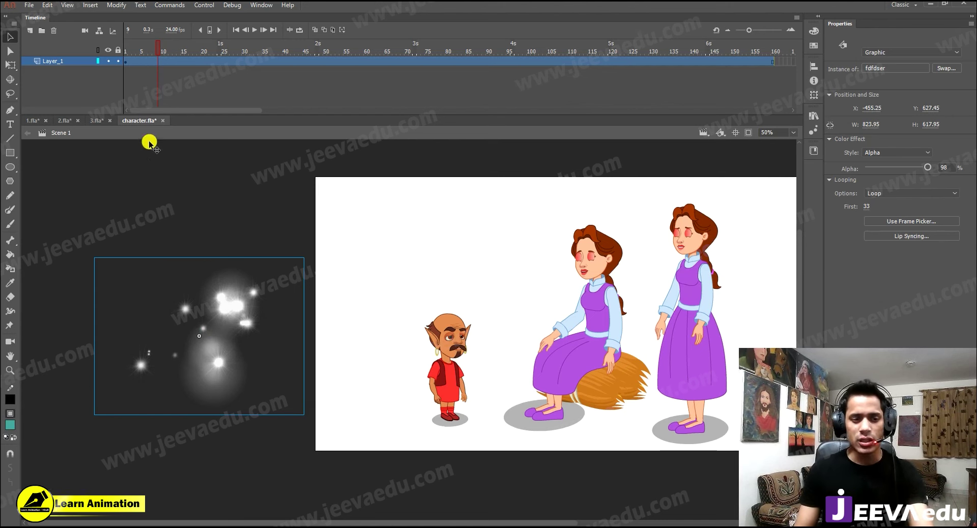
Paste the sparkle effect at frame 1 of Layer_4 in 3.fla and move it near the barred window.
left_click(91, 121)
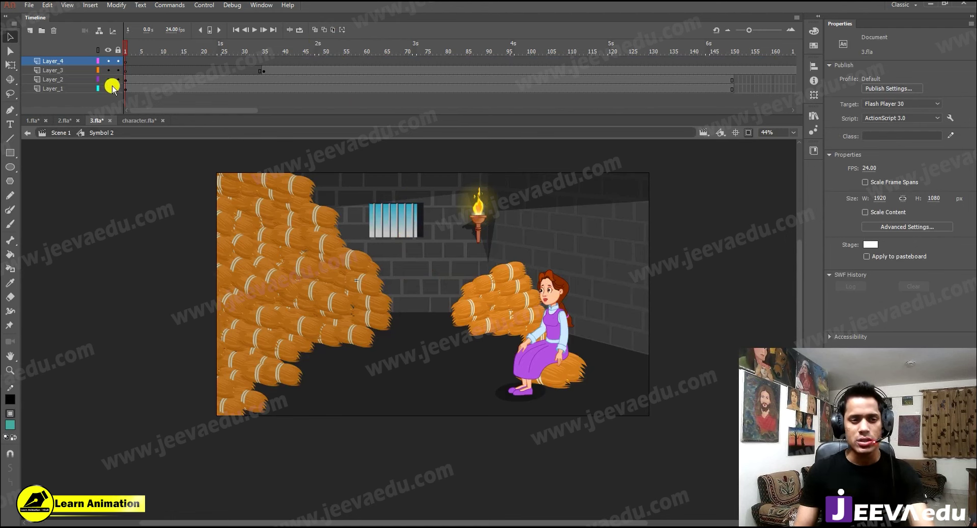
left_click(127, 62)
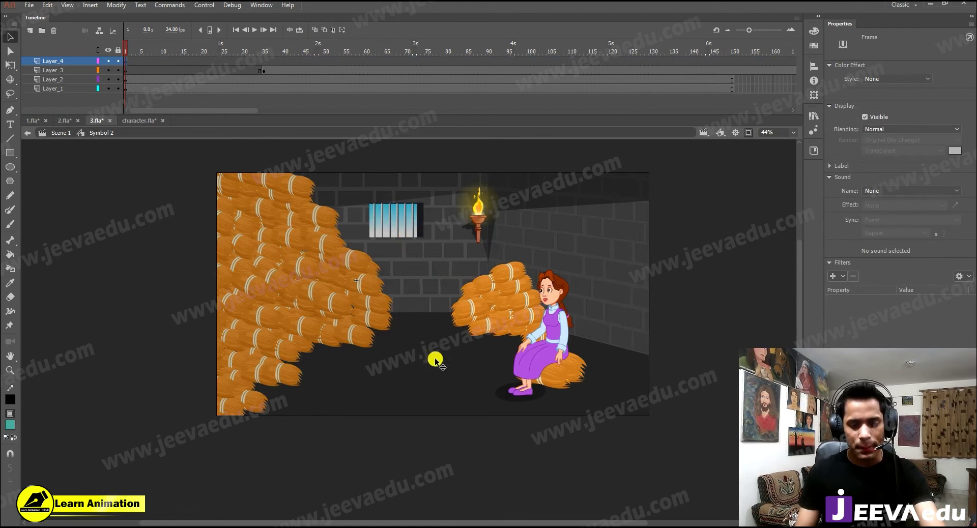
key("ctrl+v")
left_click_drag(392, 344, 331, 215)
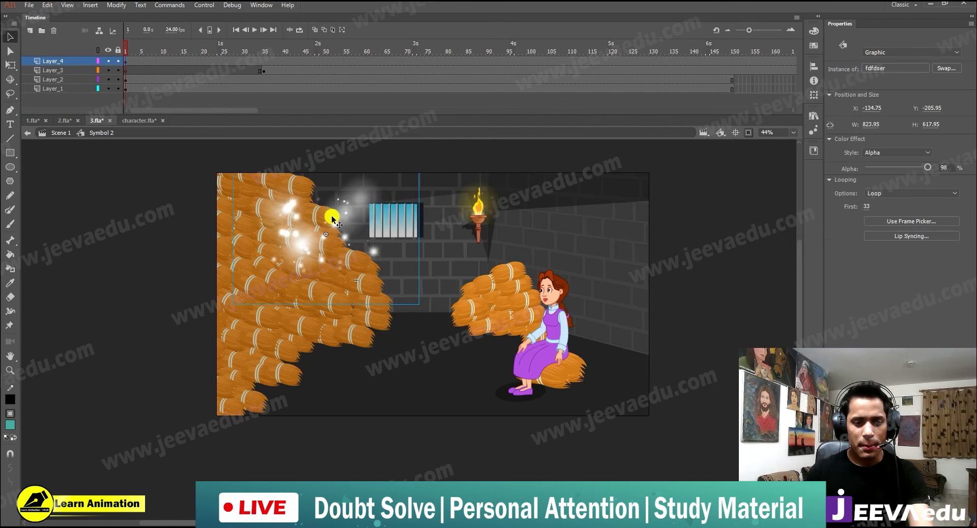
Play the sparkle effect in Symbol 2 and hide Layer_2 and Layer_3, leaving the dungeon background shown.
left_click(174, 61)
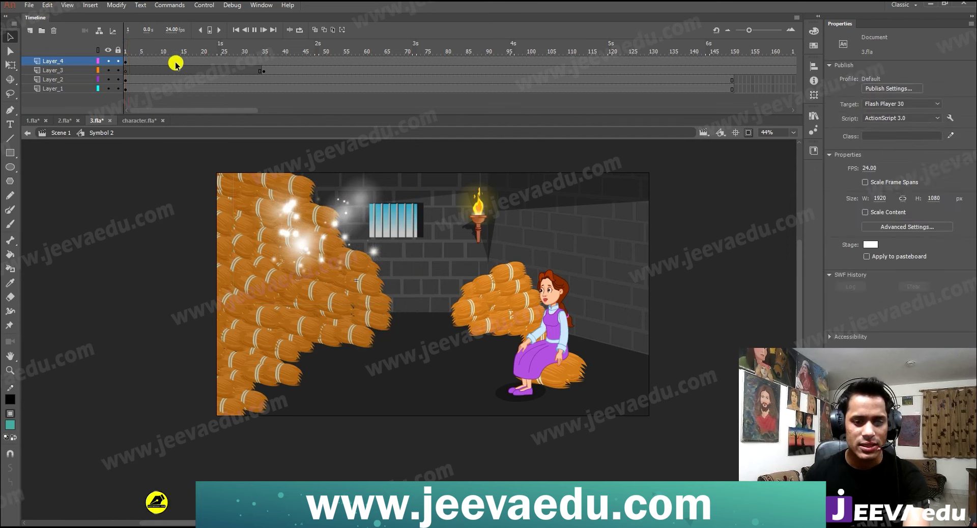
key("Return")
key("Return")
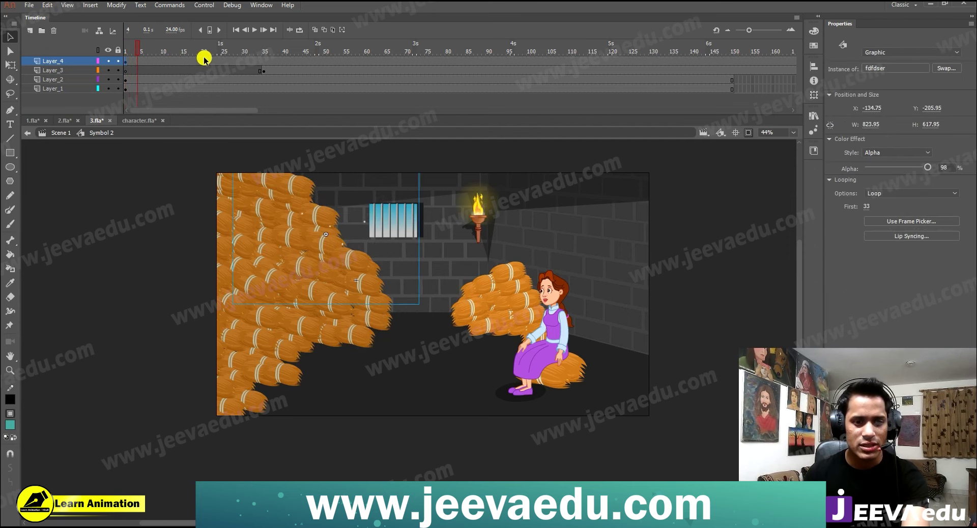
left_click(107, 79)
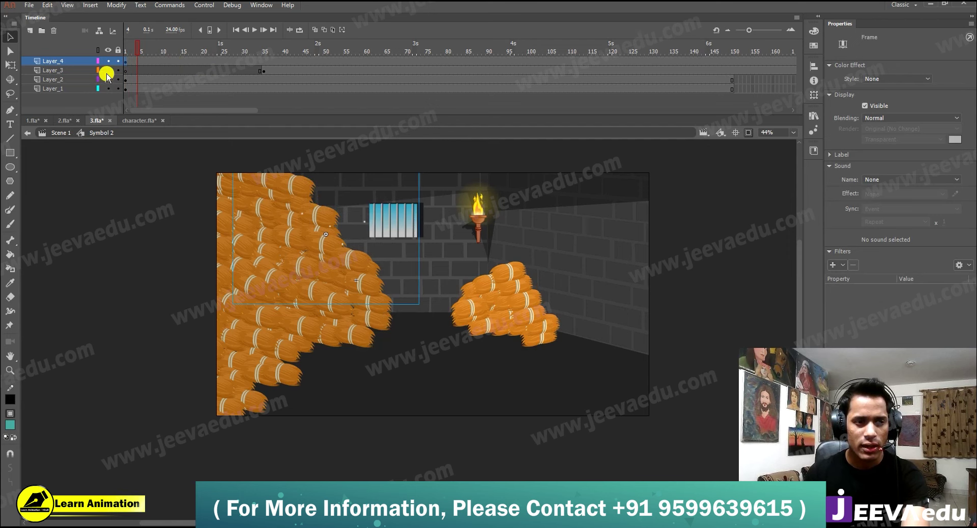
key("Return")
left_click(107, 70)
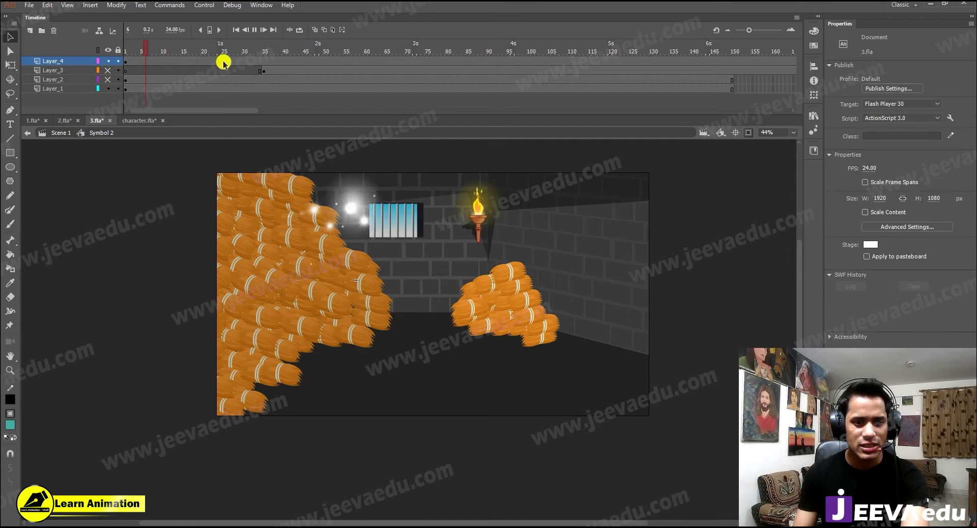
left_click(107, 88)
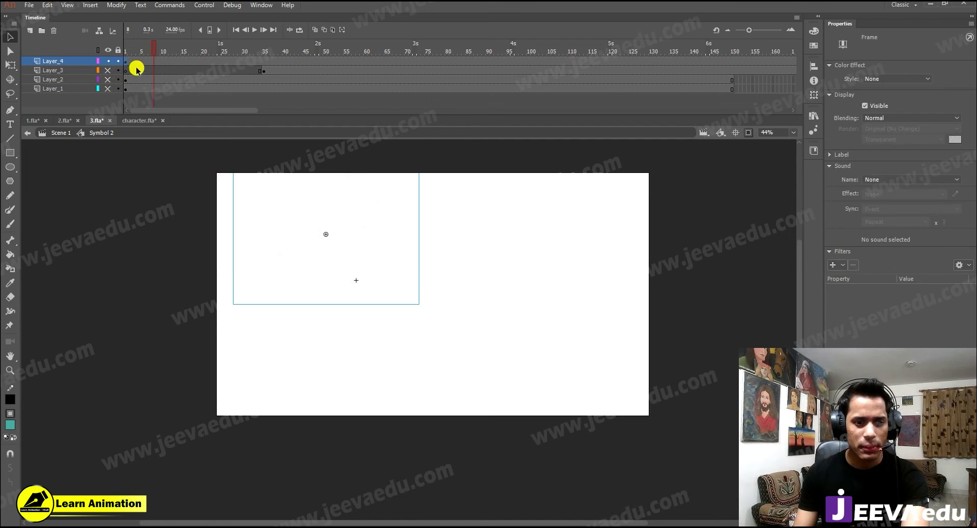
left_click(108, 88)
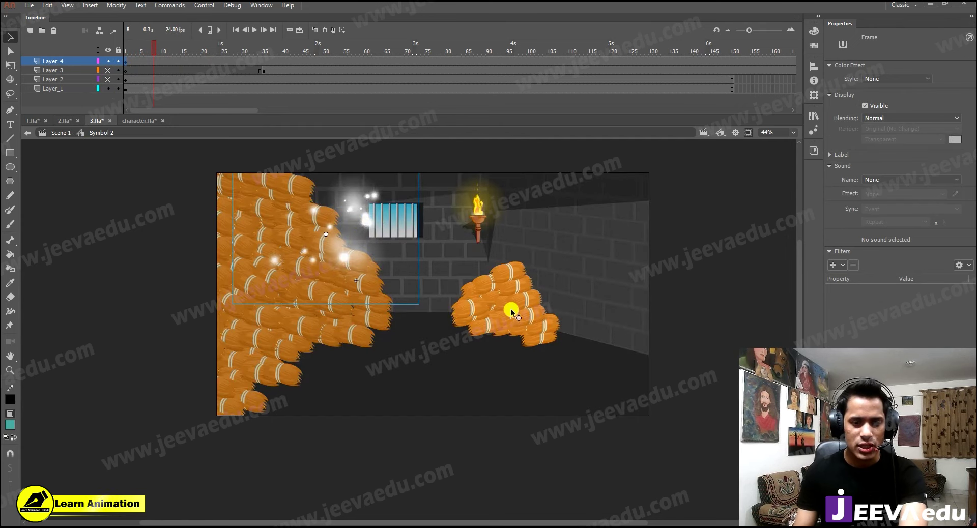
Add a keyframe for the sparkle on Layer_4 at frame 27 and create a classic tween leading to it.
left_click(157, 51)
key("Return")
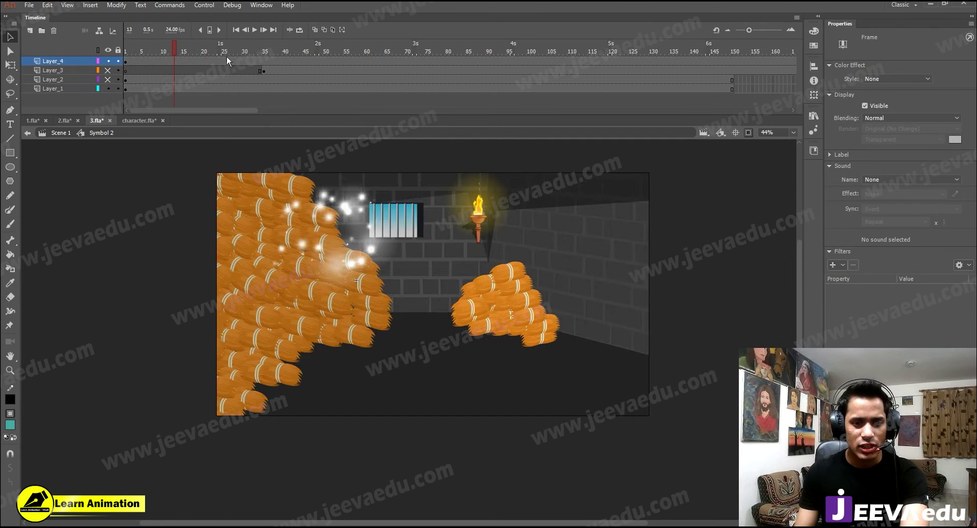
left_click(263, 64)
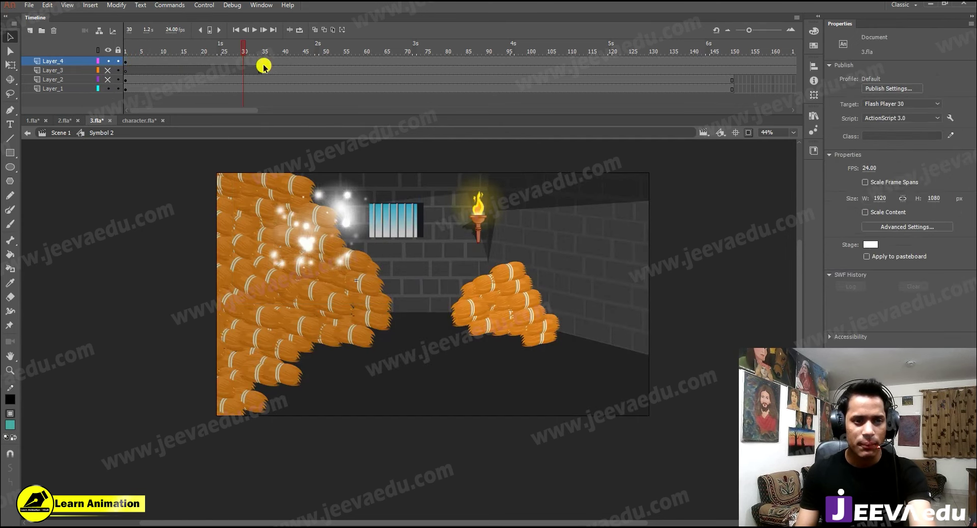
left_click(231, 61)
right_click(207, 62)
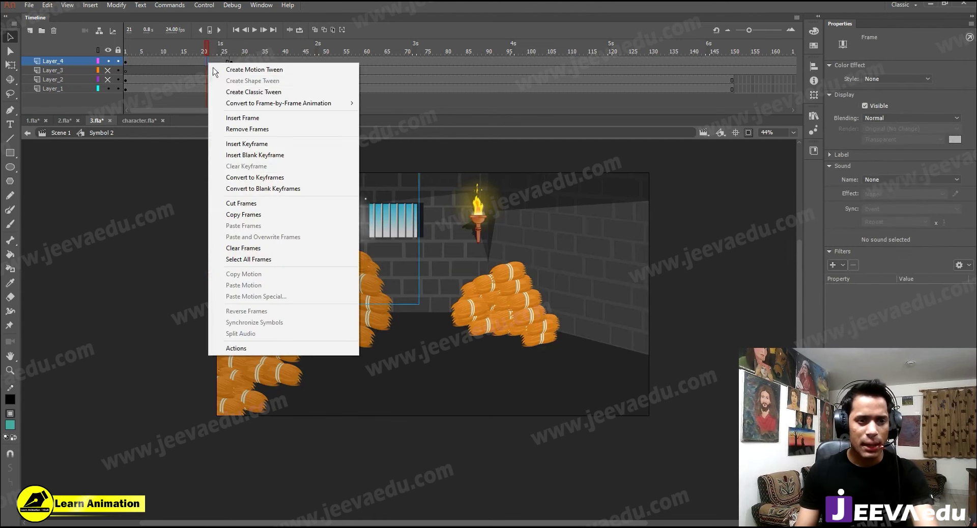
left_click(231, 93)
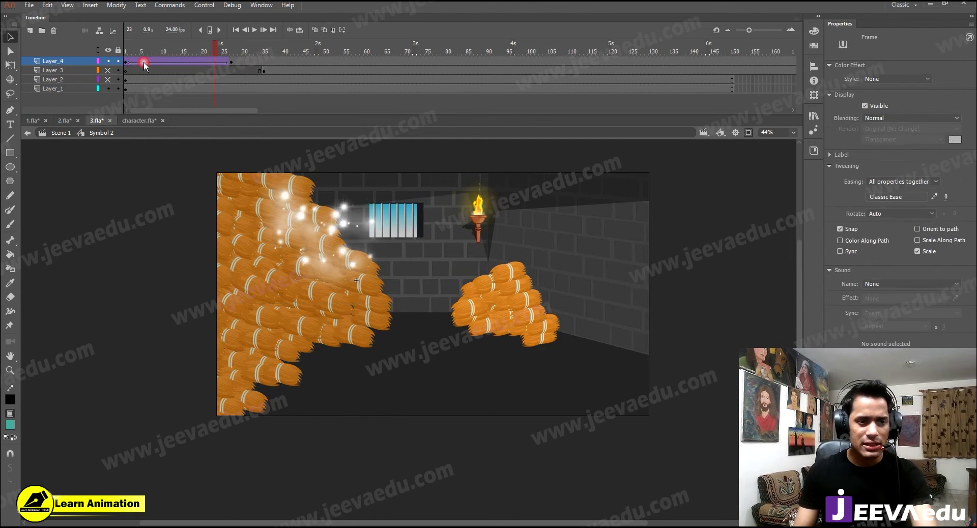
At frame 1, scale the sparkle to about 578 by 433 and move it to X about -248, Y about -278.
left_click(126, 61)
left_click(313, 168)
left_click(404, 288)
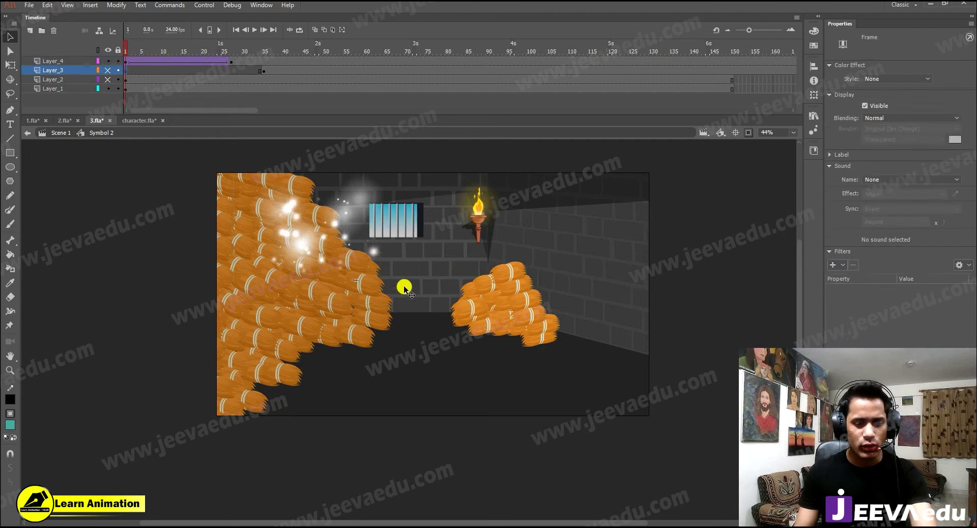
left_click(10, 65)
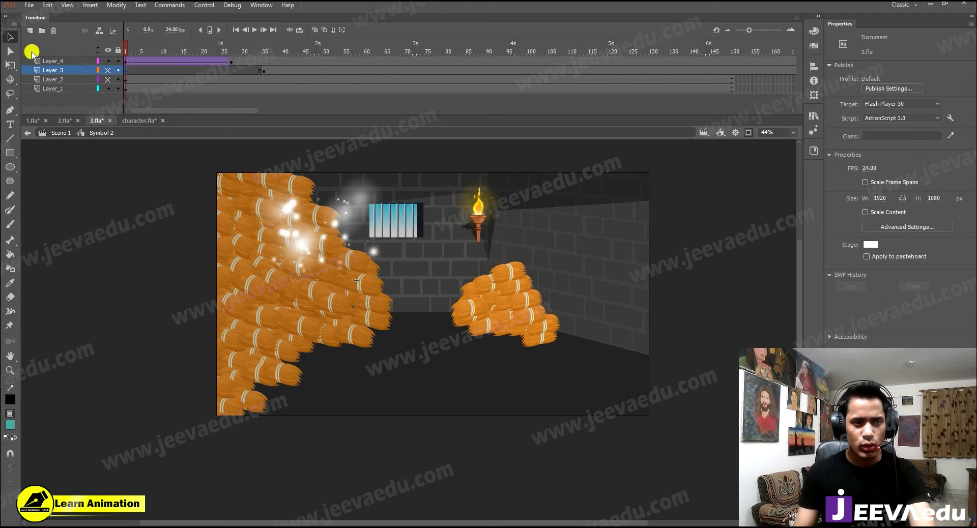
left_click(129, 63)
left_click(128, 61)
left_click(353, 270)
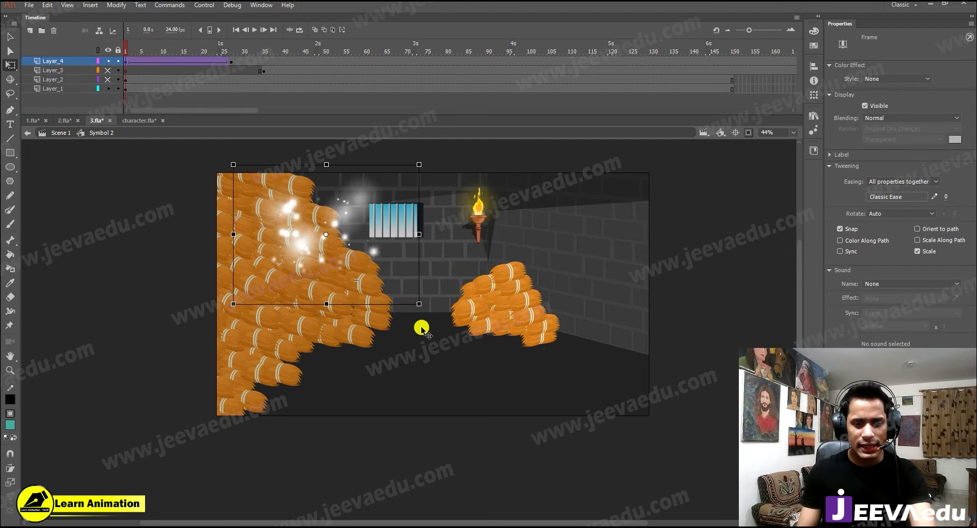
left_click_drag(406, 288, 399, 279)
left_click(345, 212)
left_click_drag(338, 203, 311, 186)
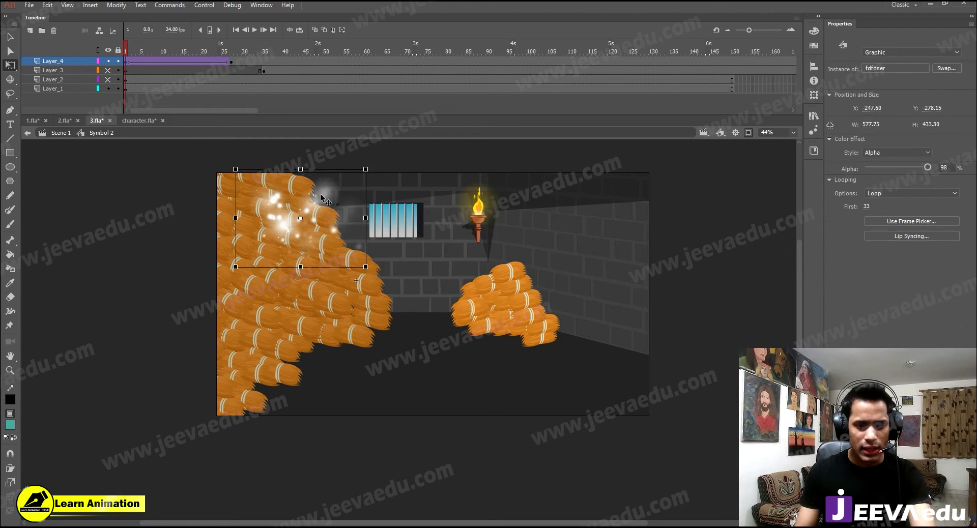
At frame 27, move the sparkle down between the two hay piles to X about 276, Y about 225.
left_click_drag(160, 52, 210, 60)
left_click(232, 61)
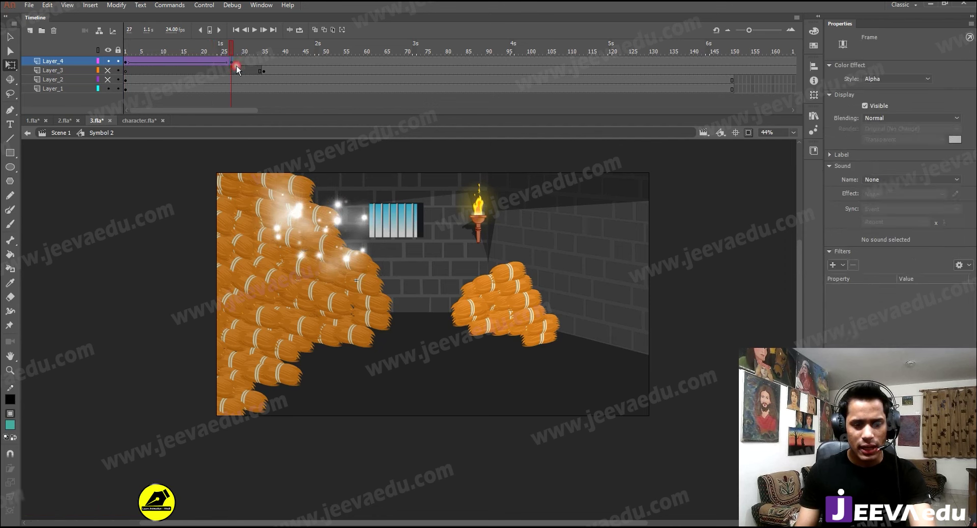
mouse_move(410, 283)
left_mouse_down()
mouse_move(422, 315)
mouse_move(433, 311)
left_mouse_up()
left_click(235, 31)
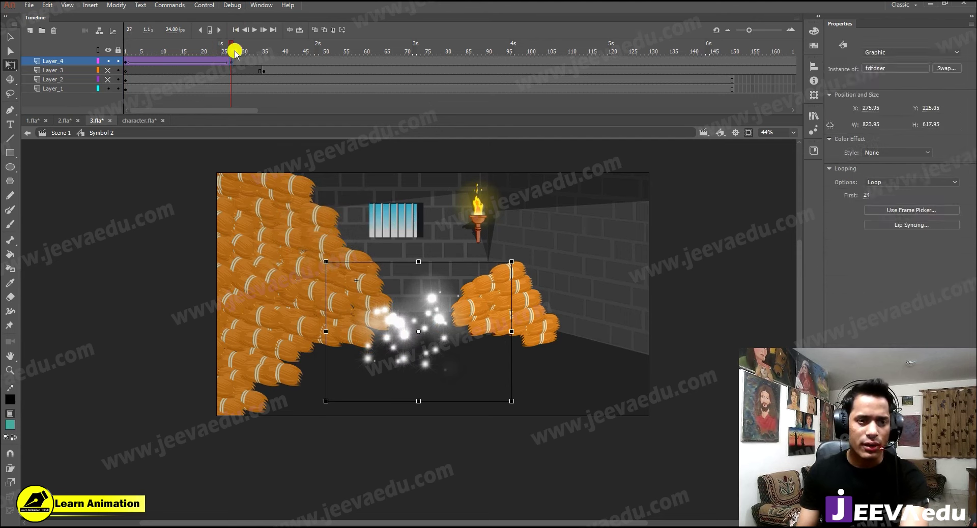
Show Layer_3 again and, at frame 50, move the sparkle over the small man.
left_click(328, 63)
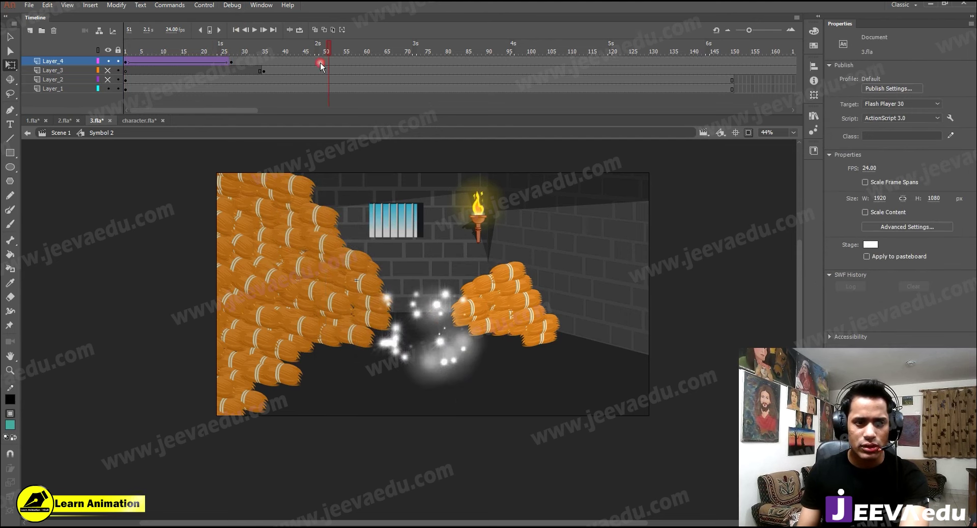
left_click(107, 70)
left_click(245, 31)
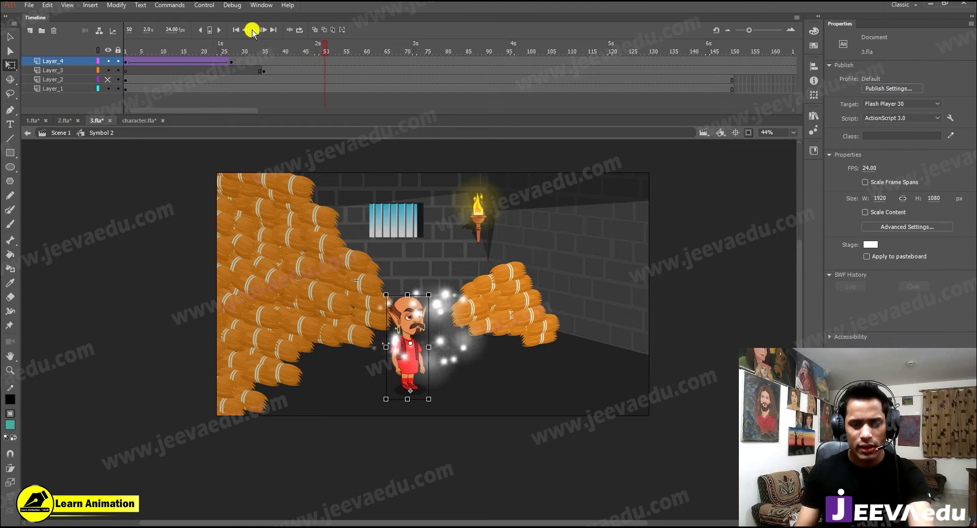
left_click(464, 342)
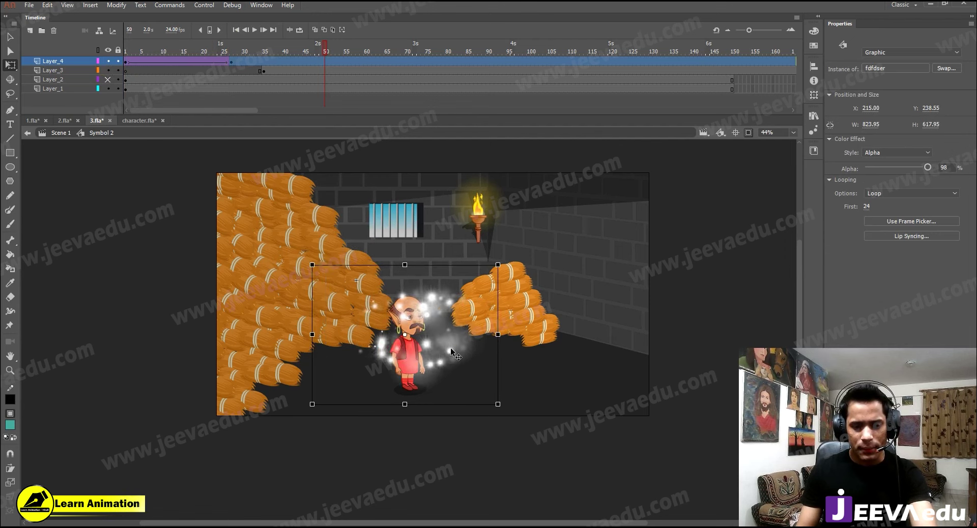
left_click_drag(448, 348, 435, 353)
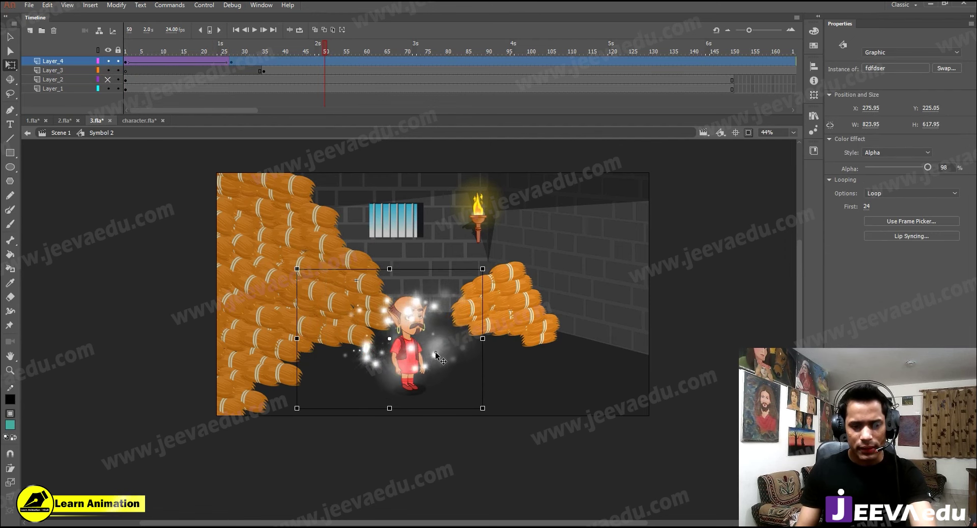
Play back the sparkle's flight from frame 1 to its end keyframe to check the motion.
left_click(311, 62)
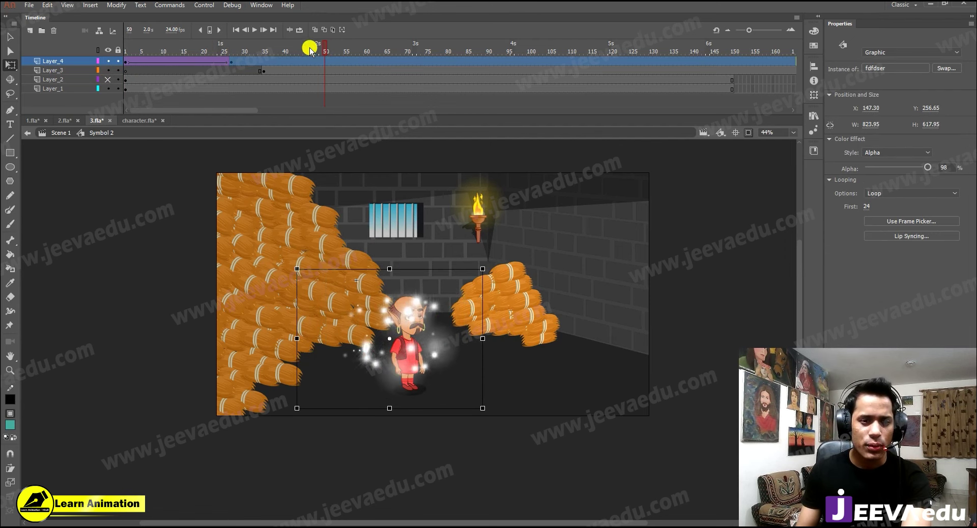
key("Return")
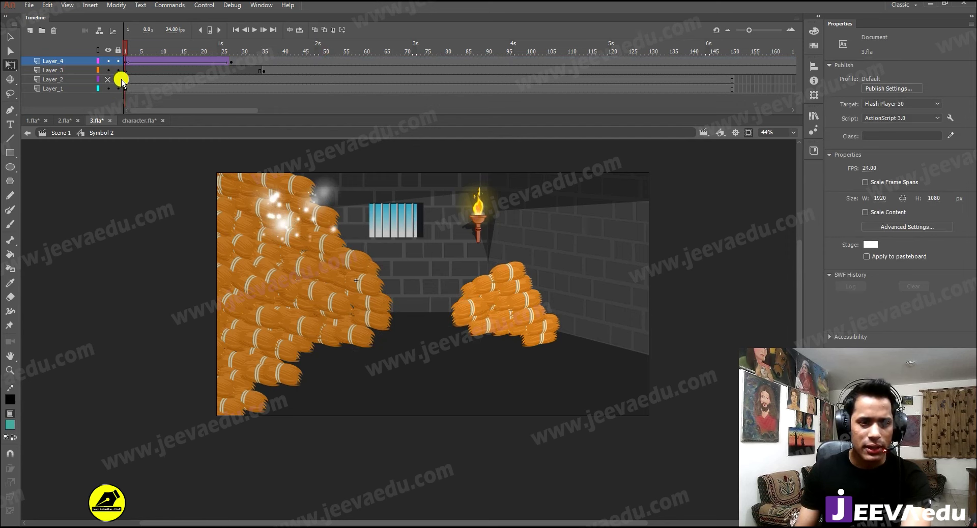
key("Return")
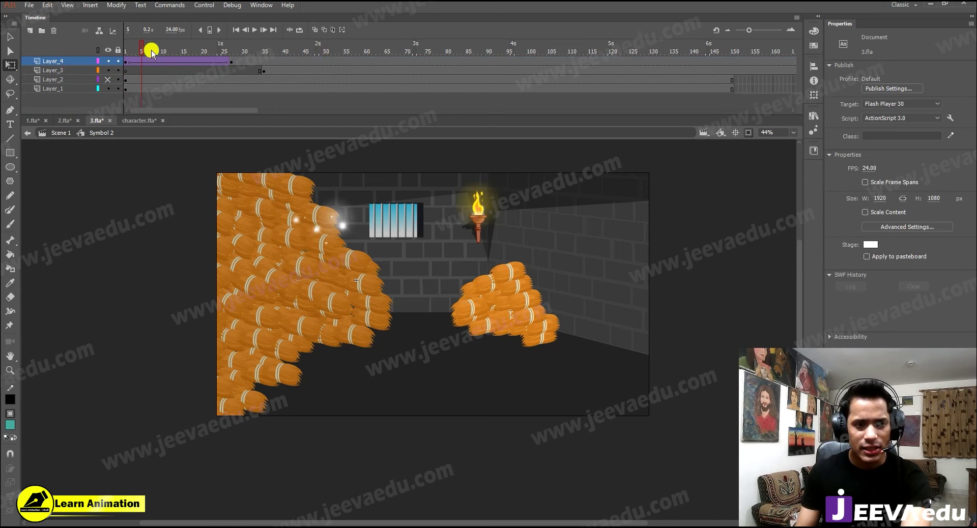
left_click_drag(204, 53, 233, 59)
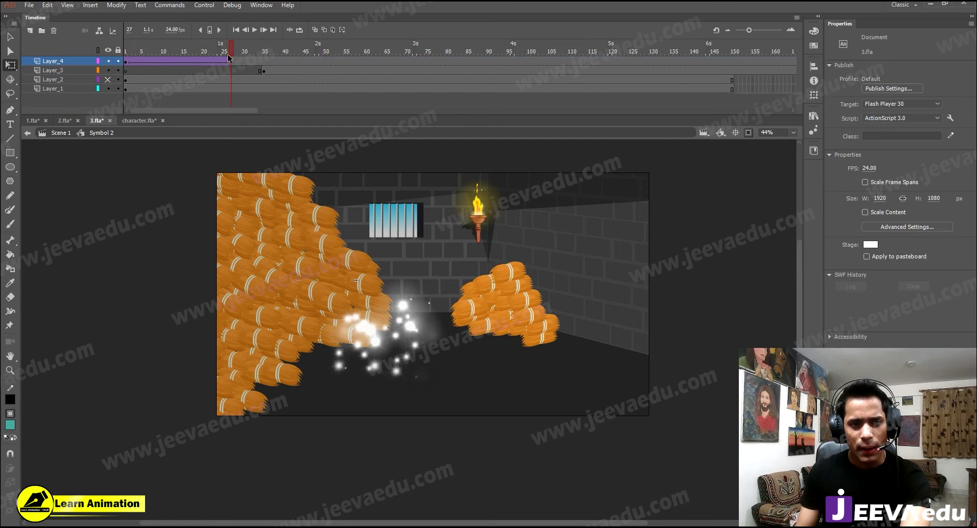
Set the Classic Ease of the sparkle's tween on Layer_4 to 100 out and replay it.
left_click(207, 62)
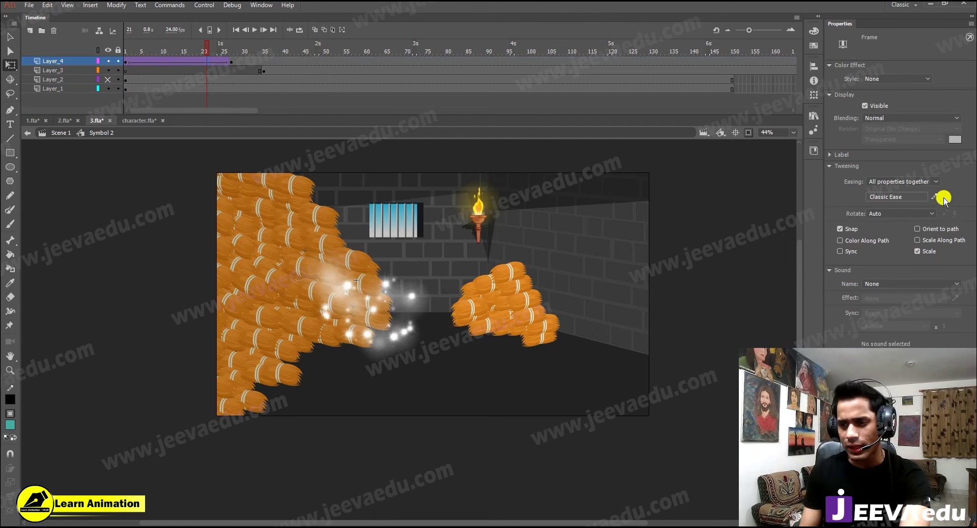
left_click_drag(935, 94, 934, 94)
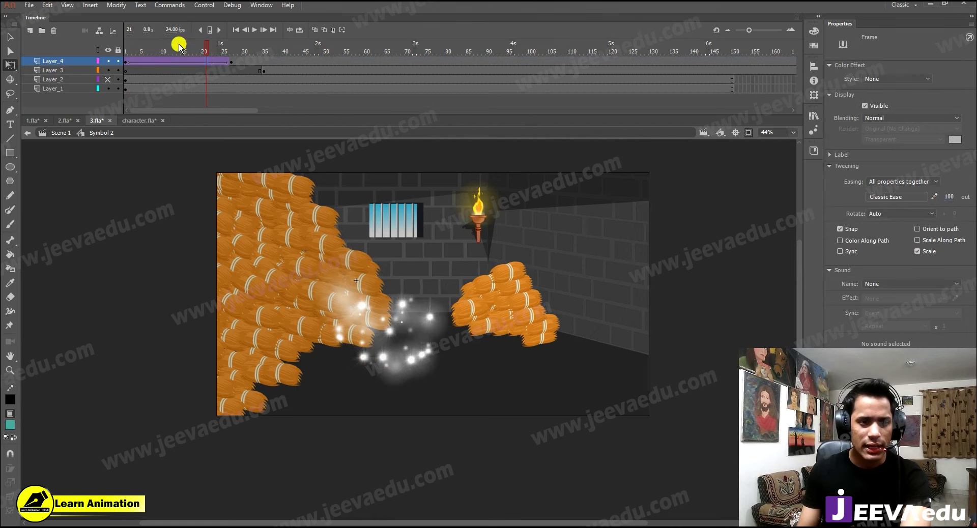
left_click(150, 53)
key("Return")
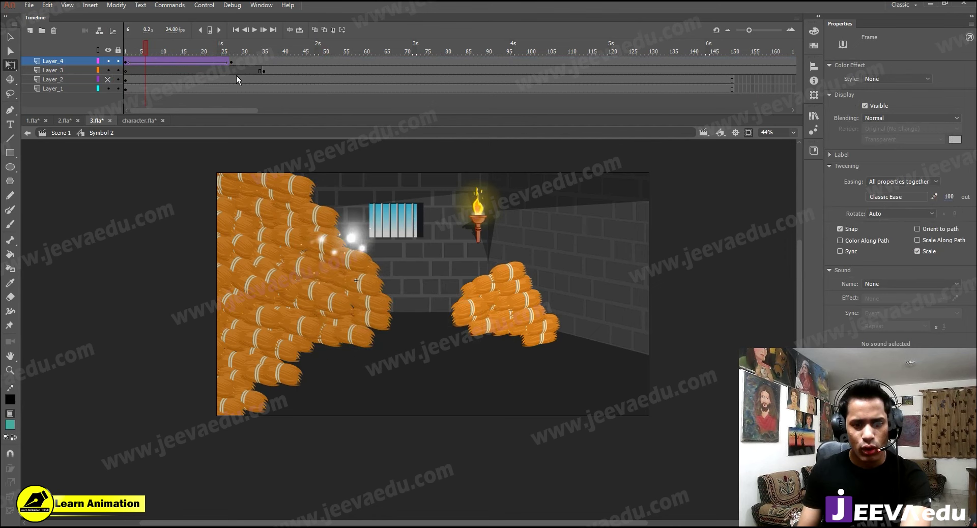
At frame 35, center the sparkle over the small man at X about 229, Y about 282.
left_click(271, 82)
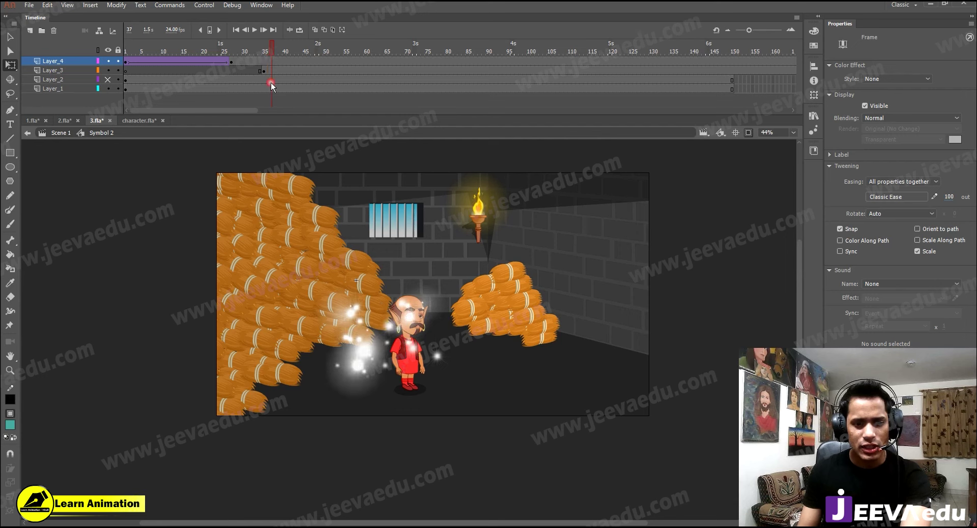
left_click(266, 72)
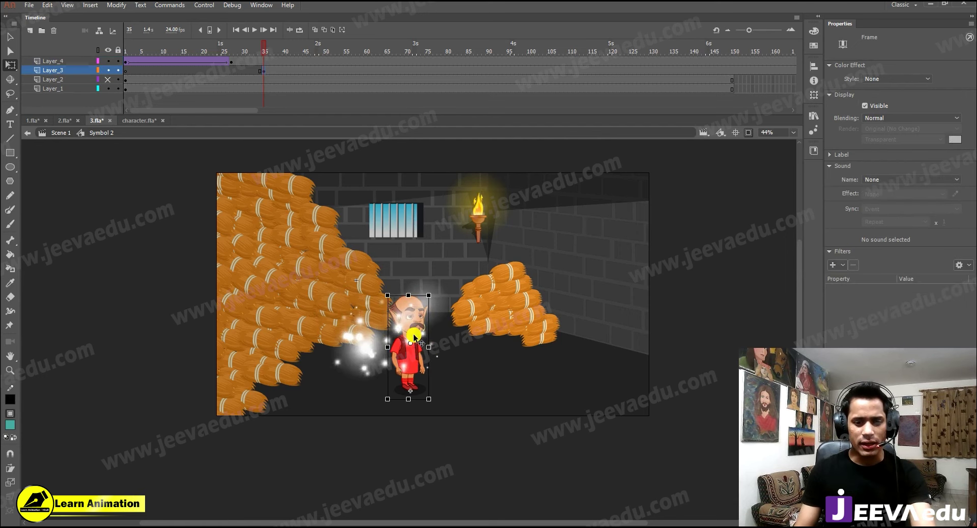
left_click(375, 351)
left_click(372, 352)
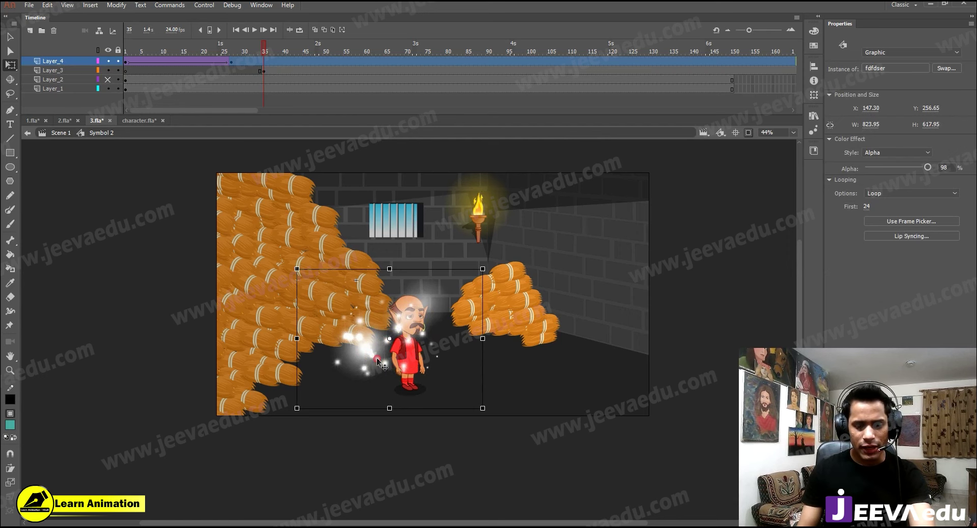
left_click_drag(374, 361, 390, 365)
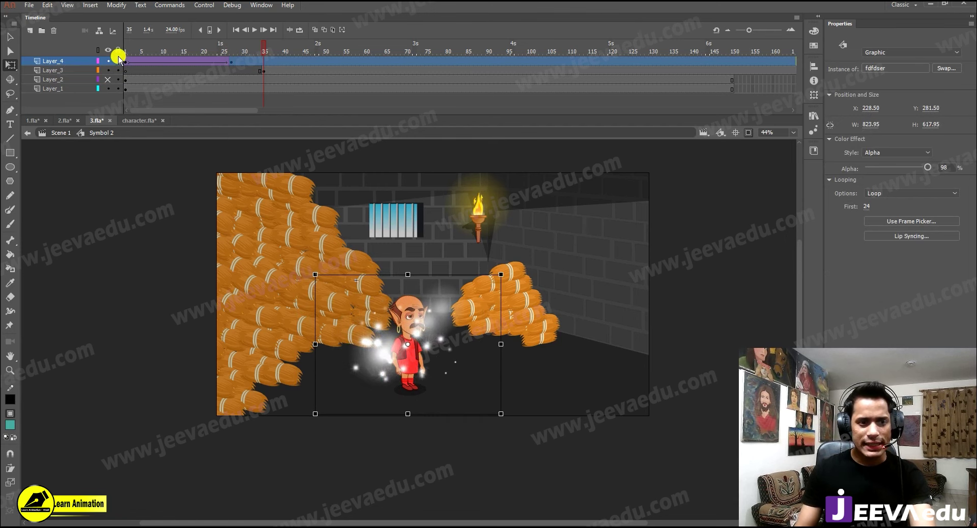
Move the small man's keyframe on Layer_3 to frame 28, show Layer_2 and hide Layer_4.
left_click_drag(264, 70, 234, 71)
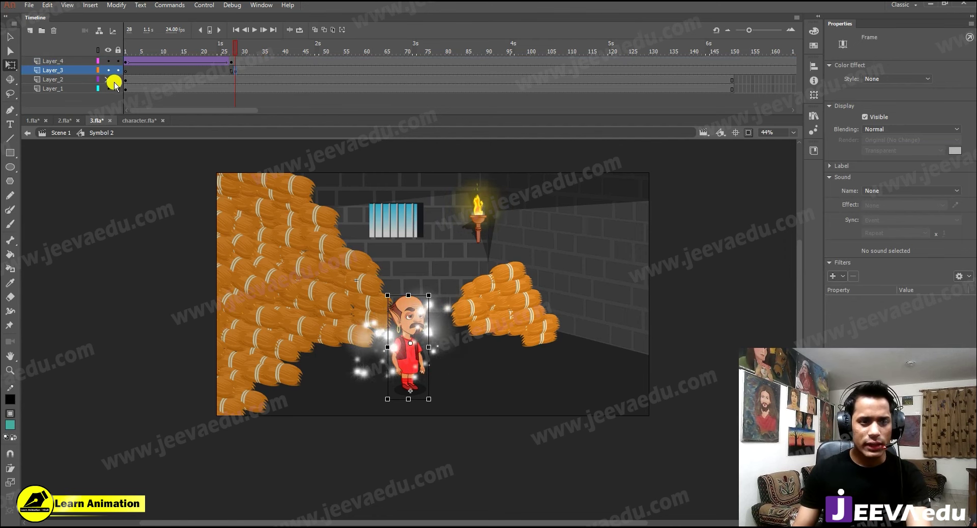
left_click(107, 79)
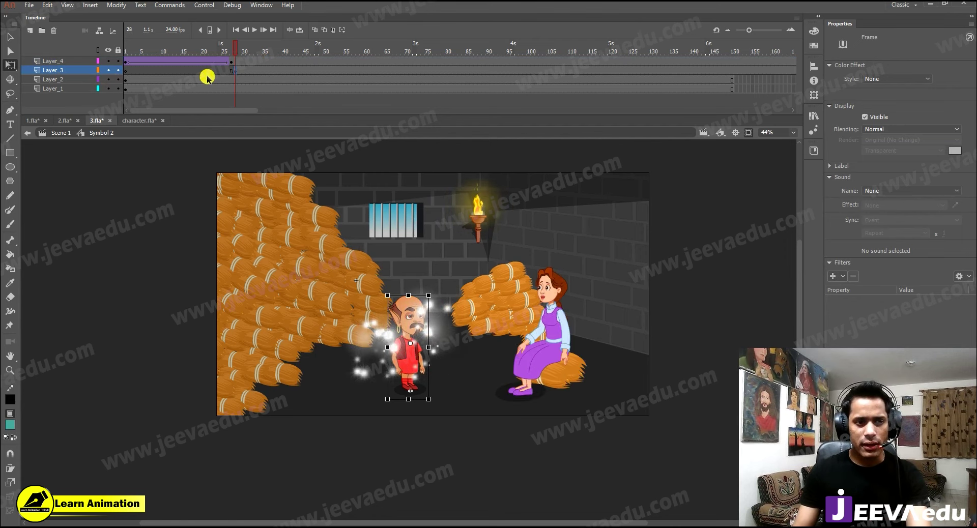
left_click(108, 61)
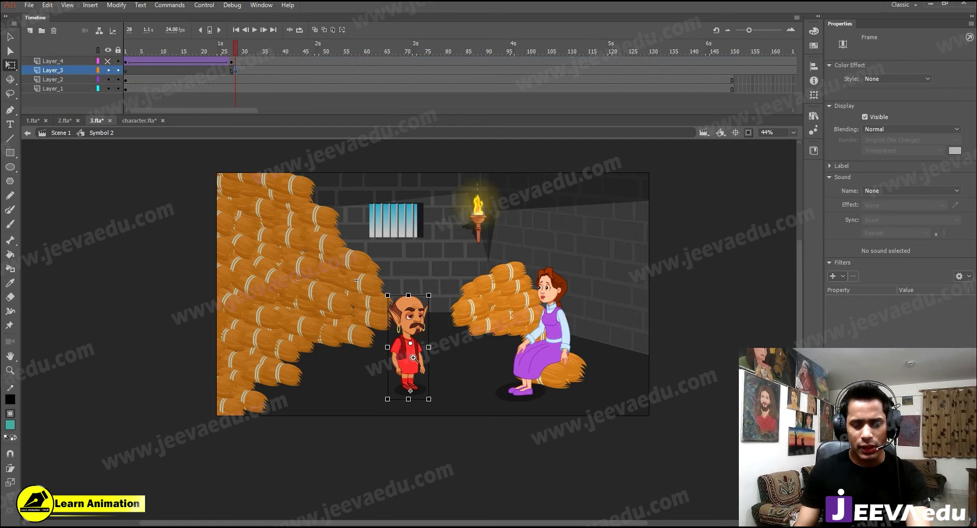
Check the small man's looping options and play his animation from frame 28.
left_click(414, 331)
key("v")
left_click(412, 356, "ctrl")
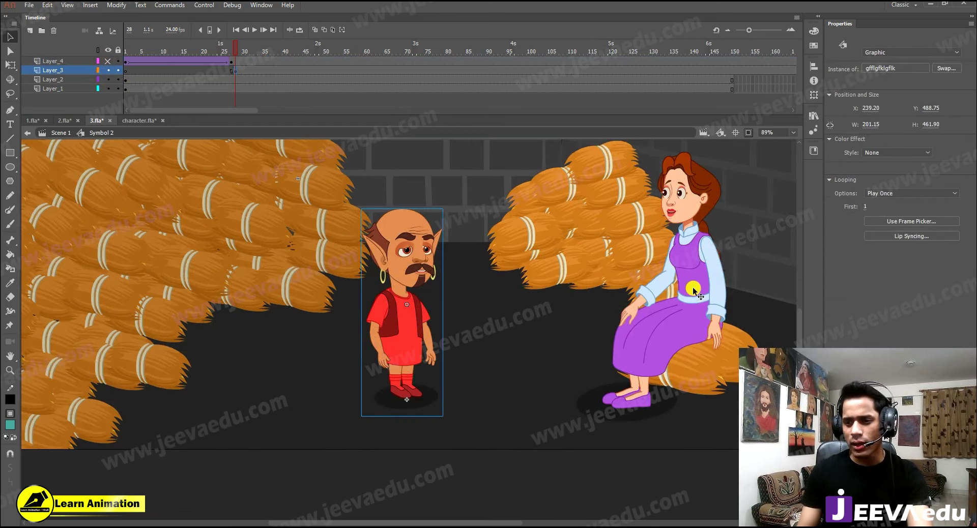
left_click(890, 194)
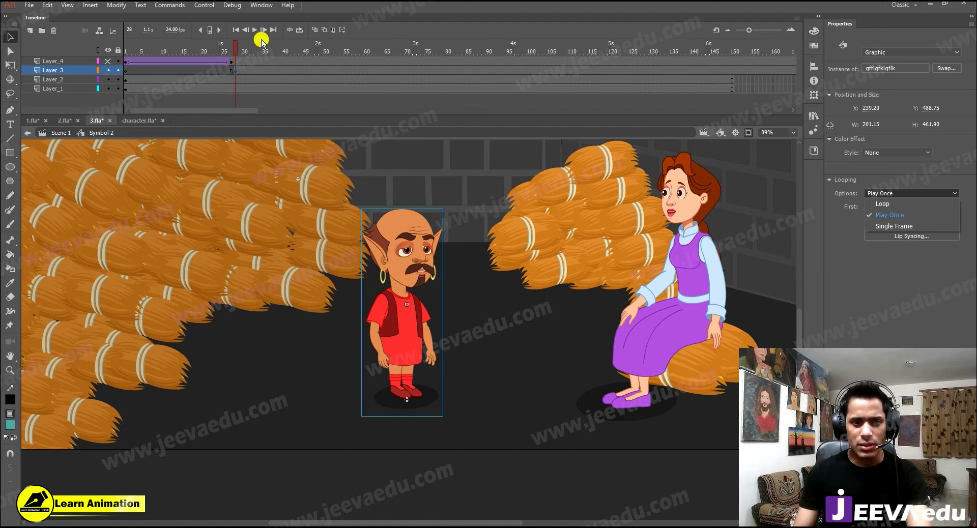
key("Return")
key("Return")
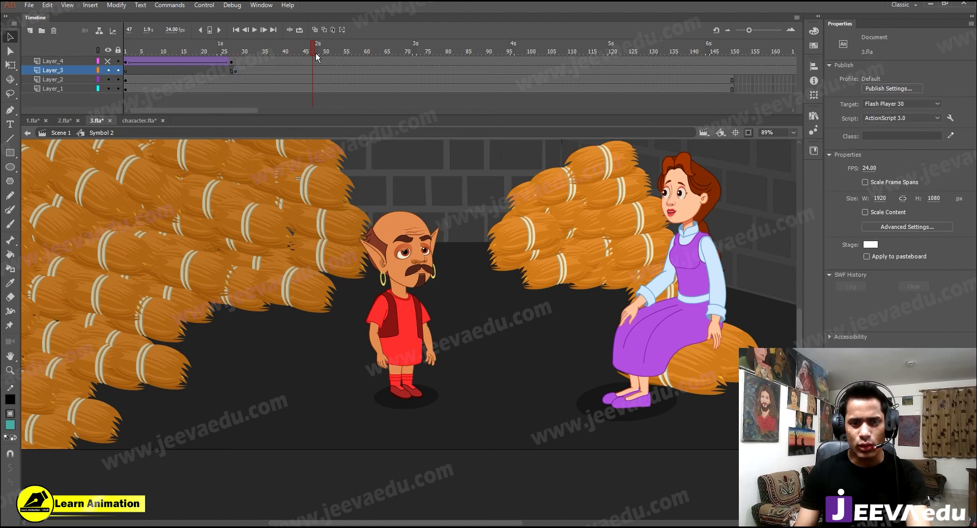
left_click(234, 78)
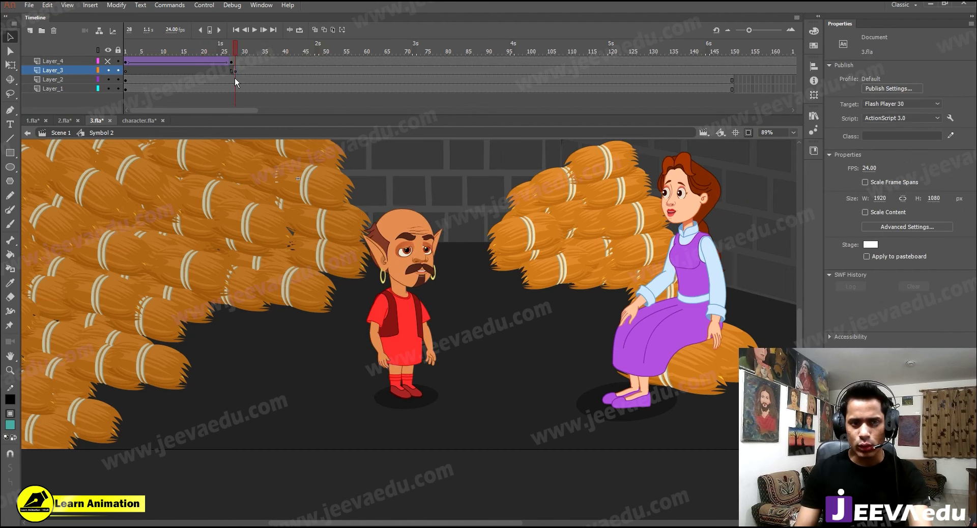
Try an Alpha color effect of 52% on the small man at frame 28 and inspect him up close.
left_click(400, 317)
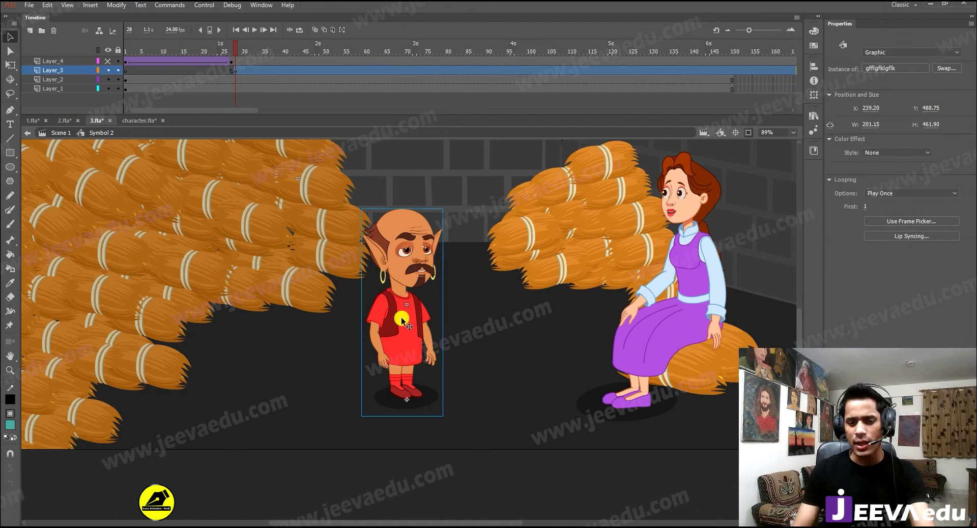
left_click(886, 153)
left_click(881, 209)
left_click(883, 180)
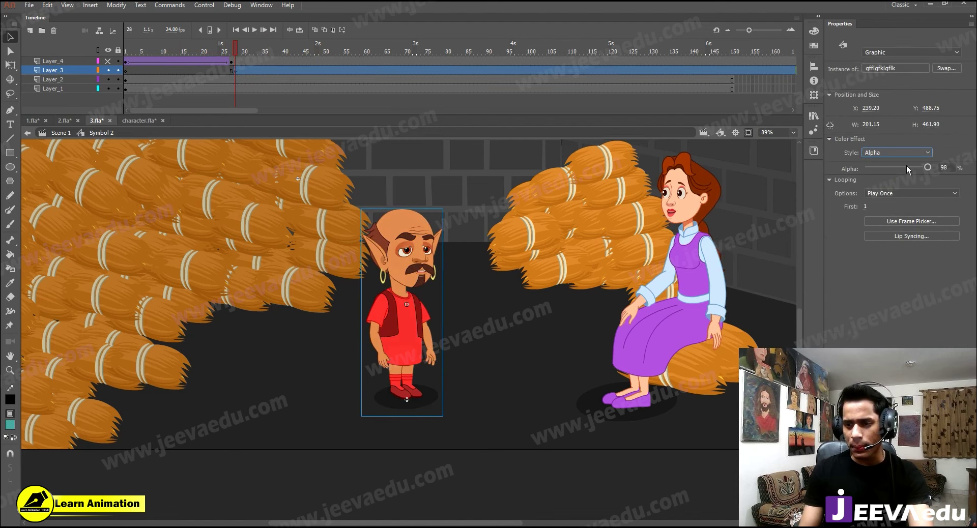
left_click(898, 167)
left_click(504, 307)
key("z")
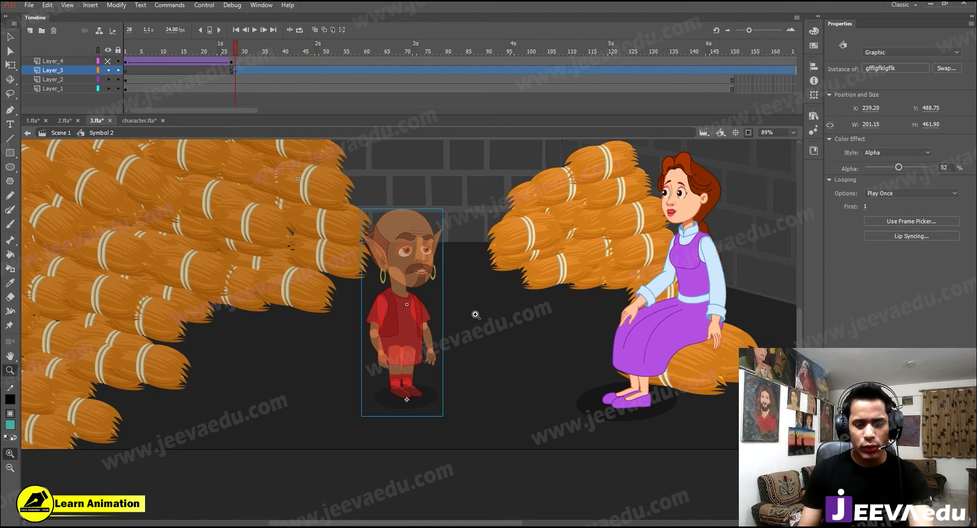
left_click(388, 356)
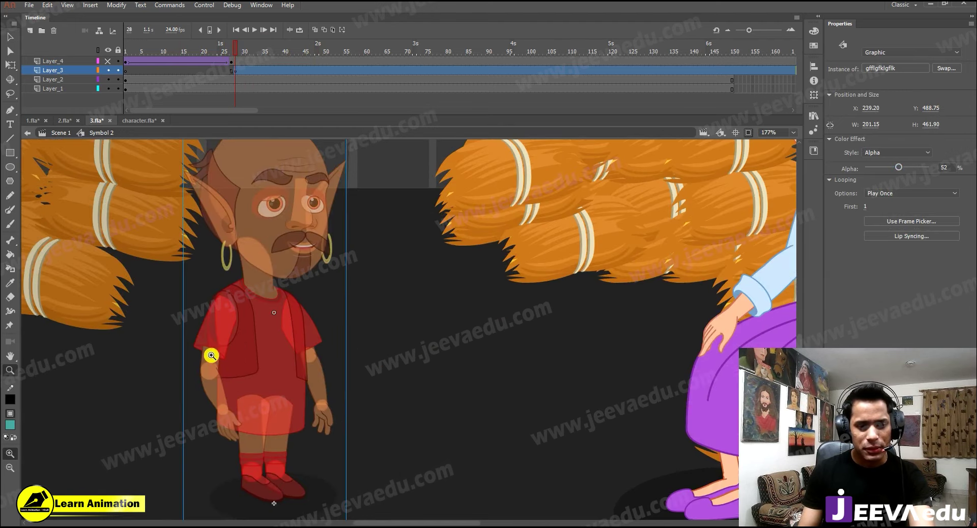
Reset the small man's color effect style to None.
left_click_drag(898, 168, 966, 165)
left_click(911, 152)
left_click(885, 153)
Copy the dungeon background from Layer_1 and add a new layer above Layer_3.
left_click(412, 365, "alt")
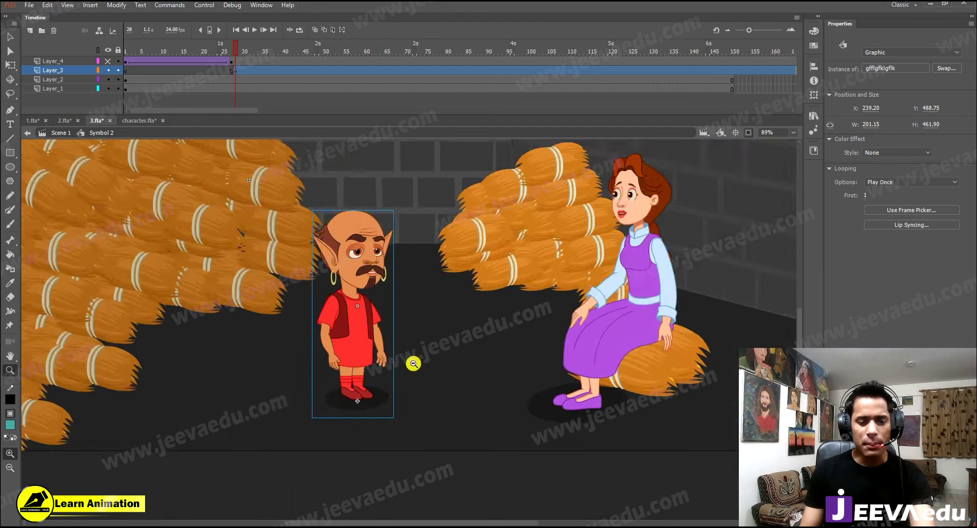
left_click(406, 351, "alt")
left_click(483, 260)
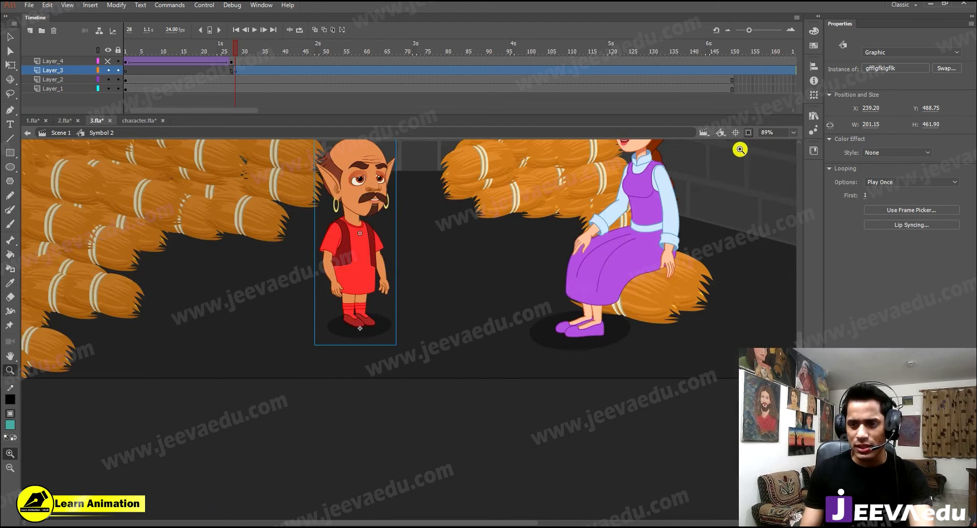
left_click(365, 313, "alt")
left_click(401, 323, "alt")
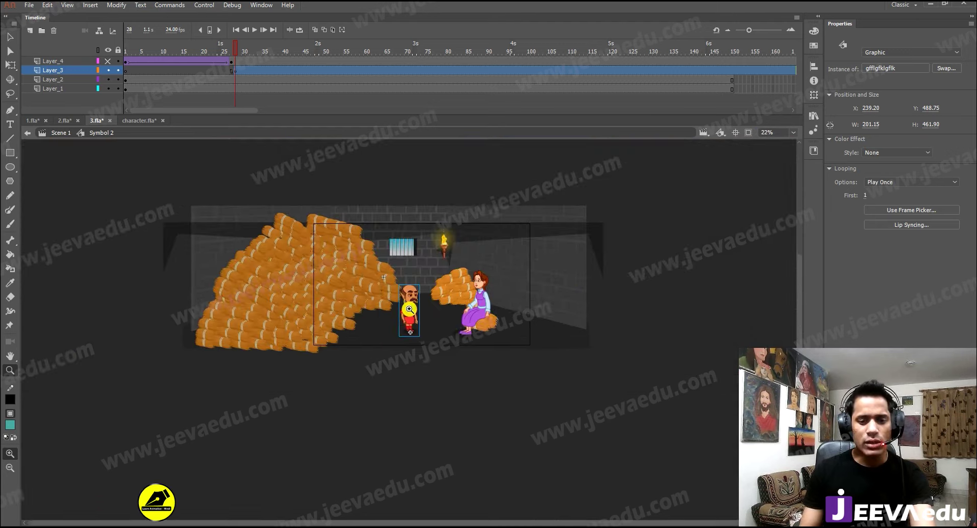
left_click_drag(410, 305, 404, 312)
key("v")
left_click(367, 279)
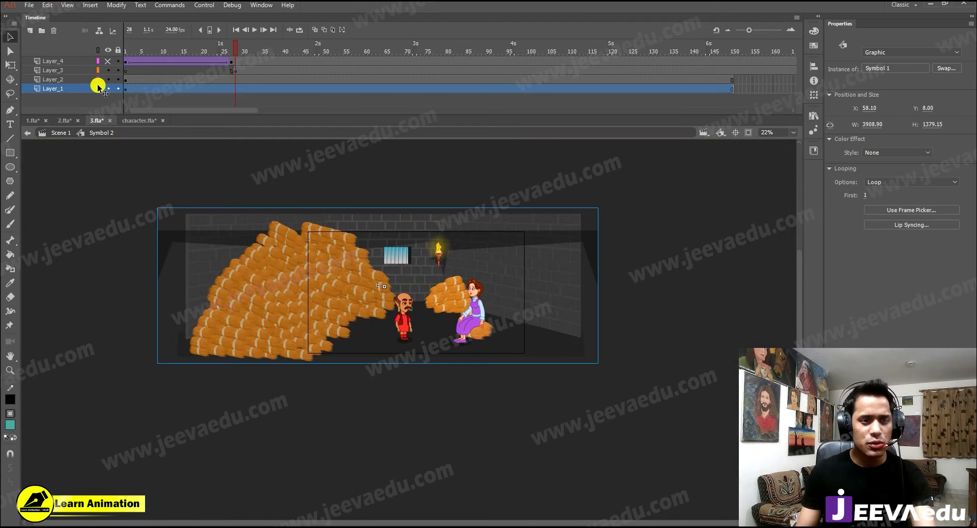
left_click(74, 70)
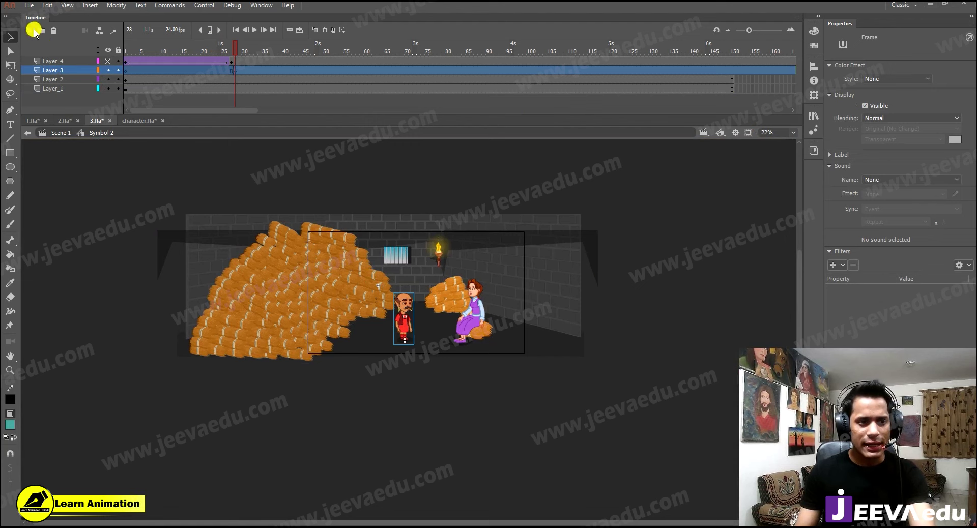
left_click(31, 30)
Hide all layers except the new Layer_5 and paste the dungeon background in place on it.
left_click(108, 88, "alt")
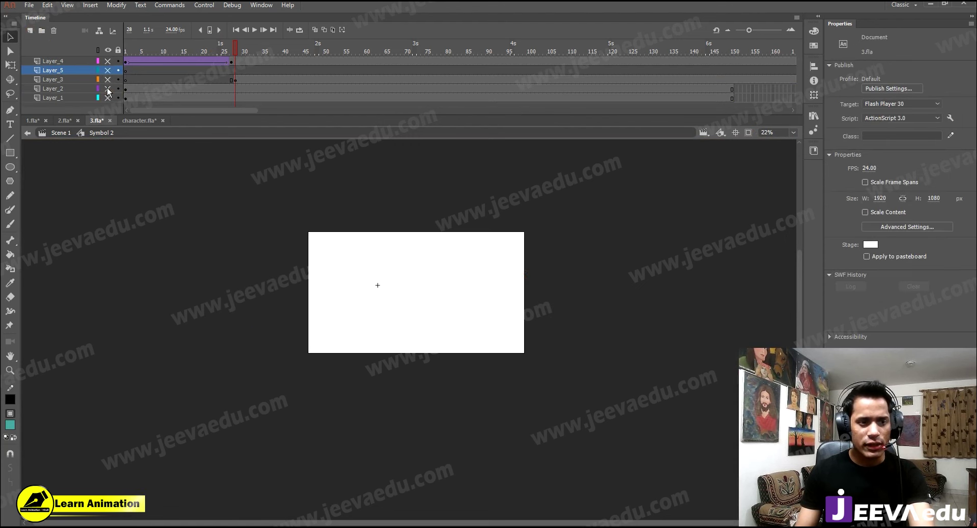
left_click(108, 70)
right_click(209, 224)
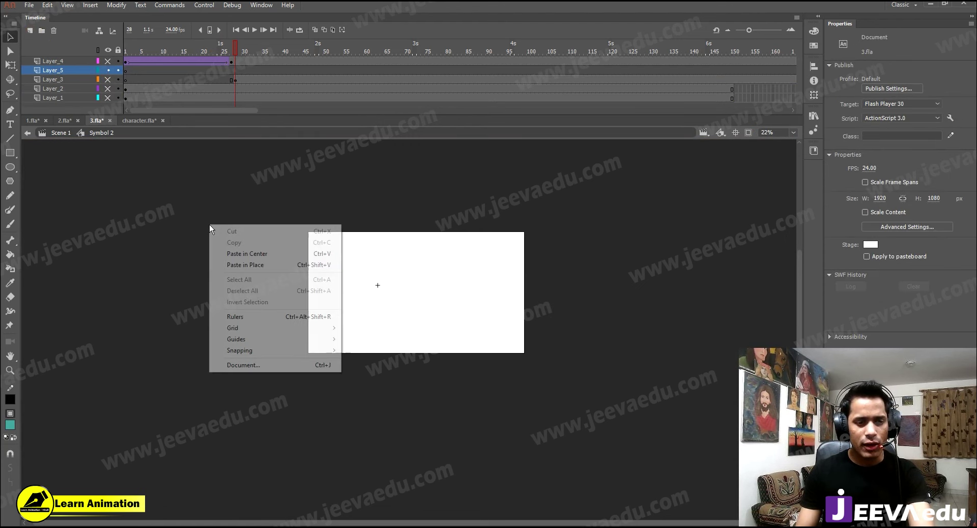
left_click(237, 266)
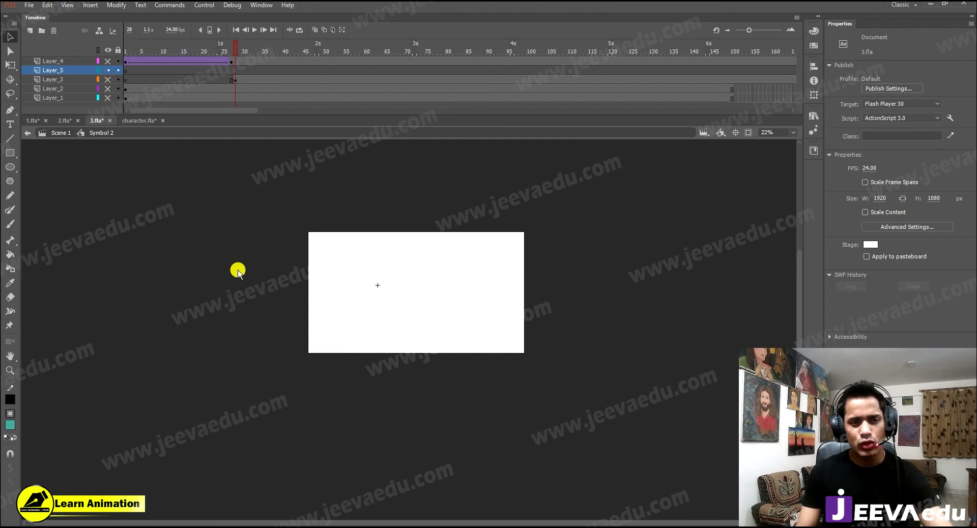
Convert the pasted background on Layer_5 into a symbol and open that symbol for editing.
left_click(460, 315)
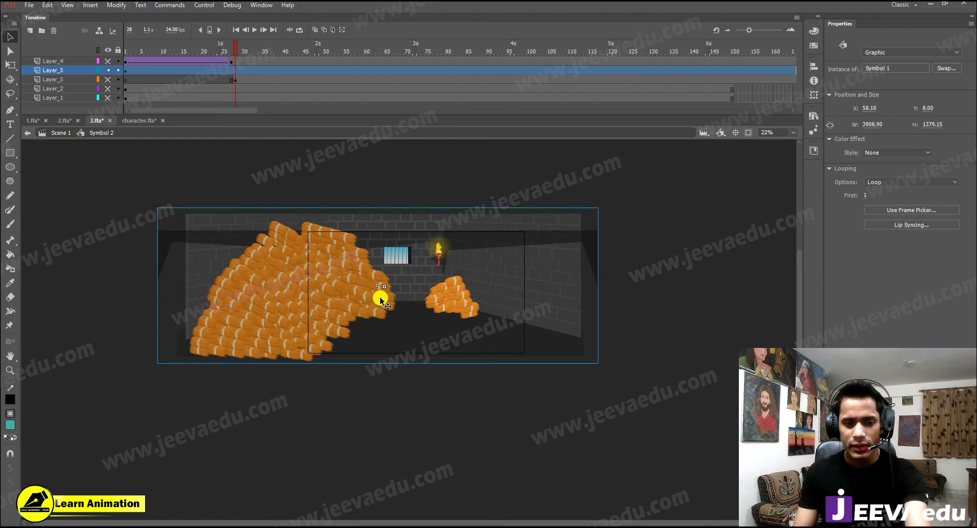
key("F8")
left_click(543, 122)
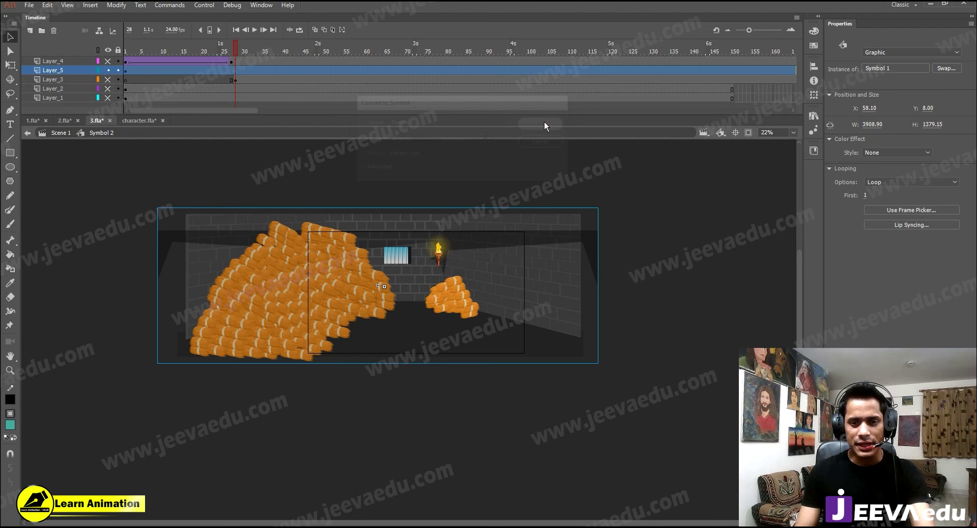
double_click(417, 318)
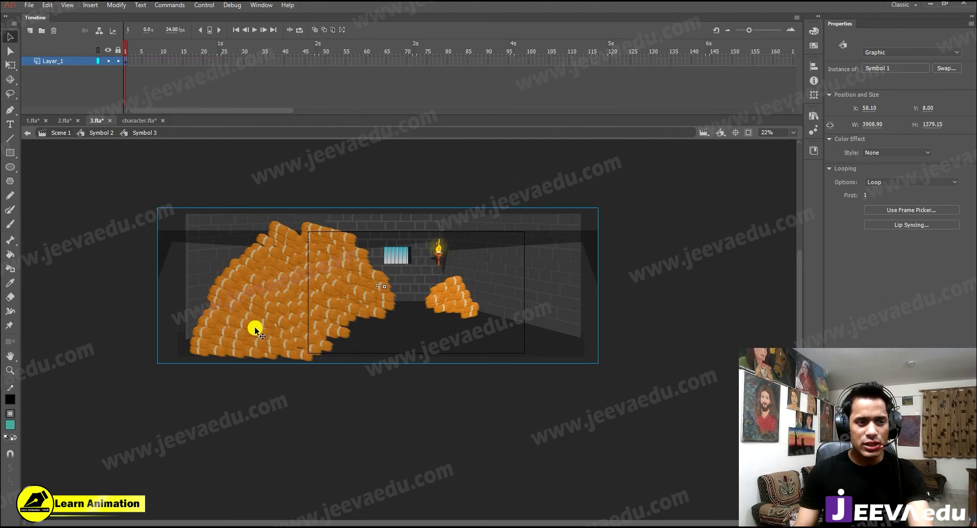
Inside the symbol, add a new layer and draw a filled rectangle over the area between the two hay piles.
left_click(30, 31)
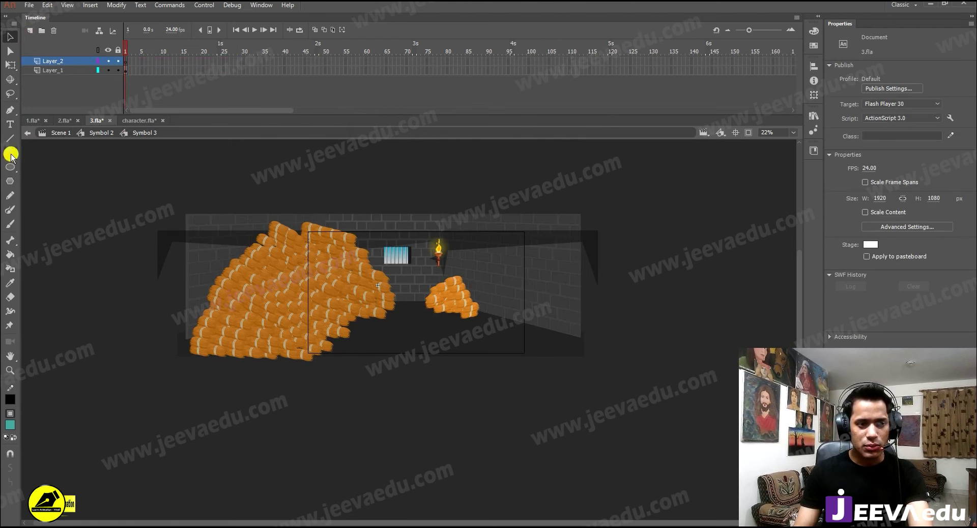
left_click(10, 153)
left_click_drag(362, 282, 445, 357)
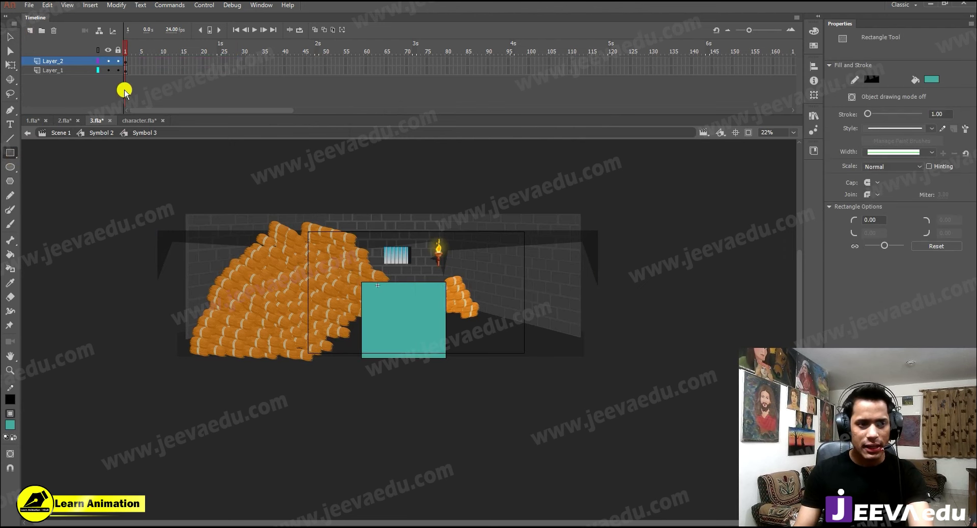
Turn the rectangle layer into a mask over the dungeon background, return to Symbol 2 and show all layers.
right_click(74, 59)
left_click(100, 224)
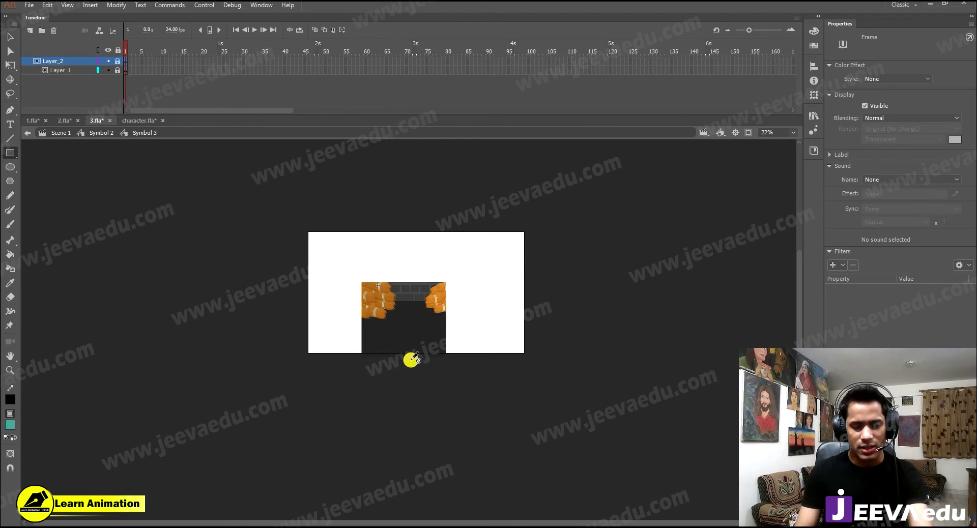
left_click(99, 134)
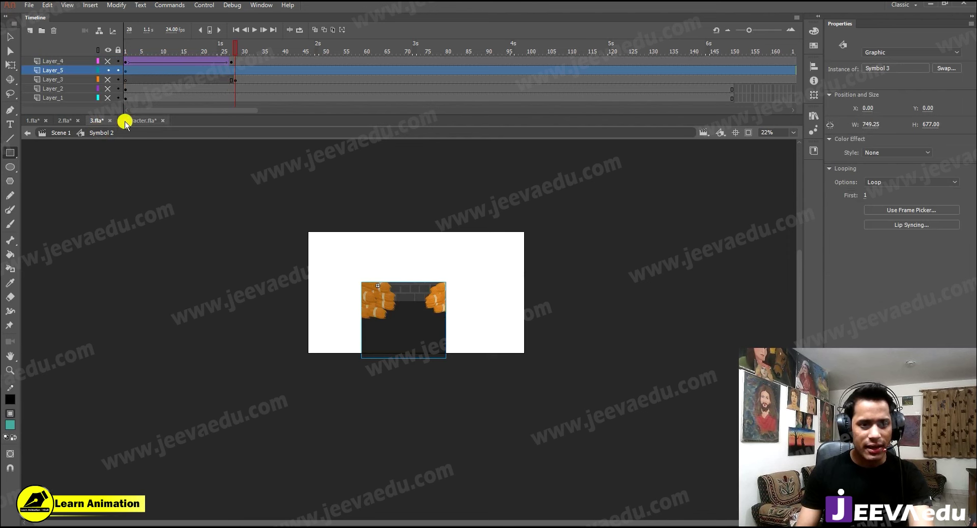
left_click(108, 49)
left_click(414, 323)
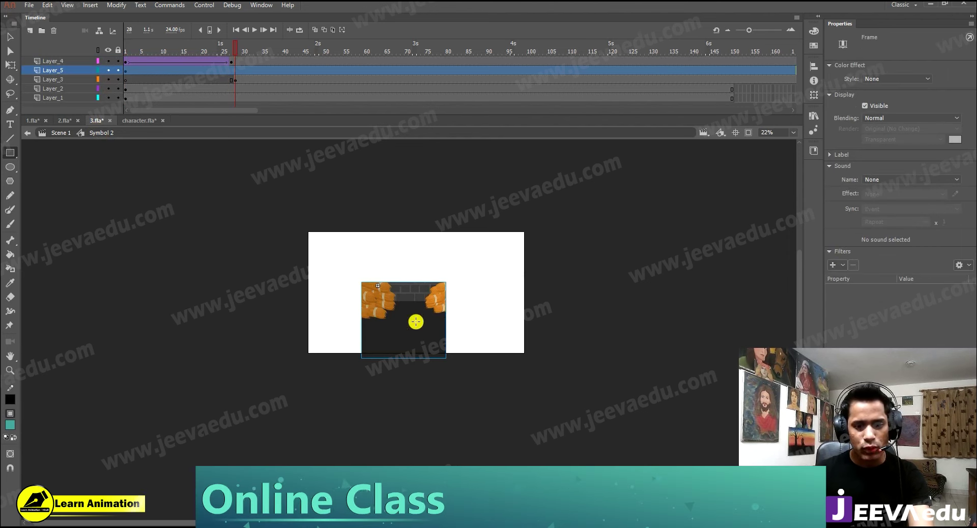
key("v")
left_click(430, 350)
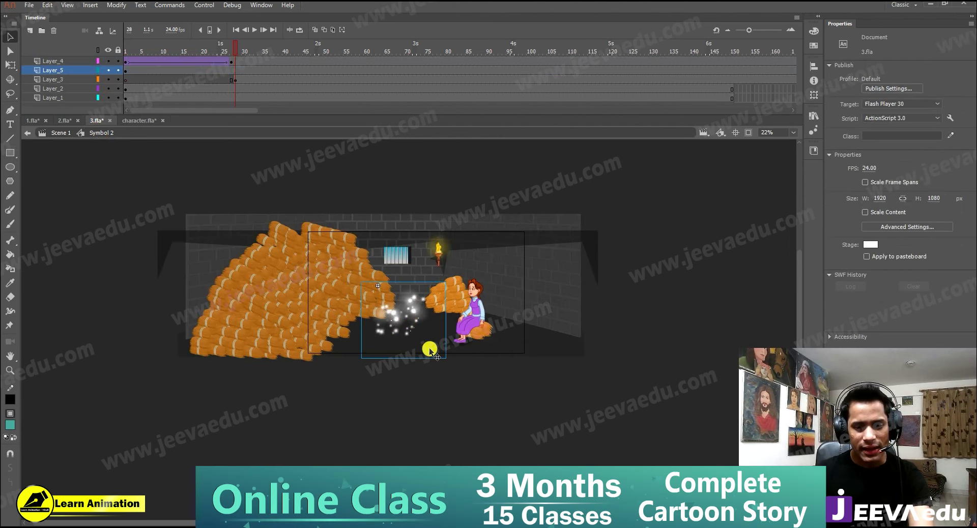
Move the first keyframe of Layer_5 to frame 28.
left_click(126, 70)
left_click(125, 71)
left_click_drag(127, 71, 236, 73)
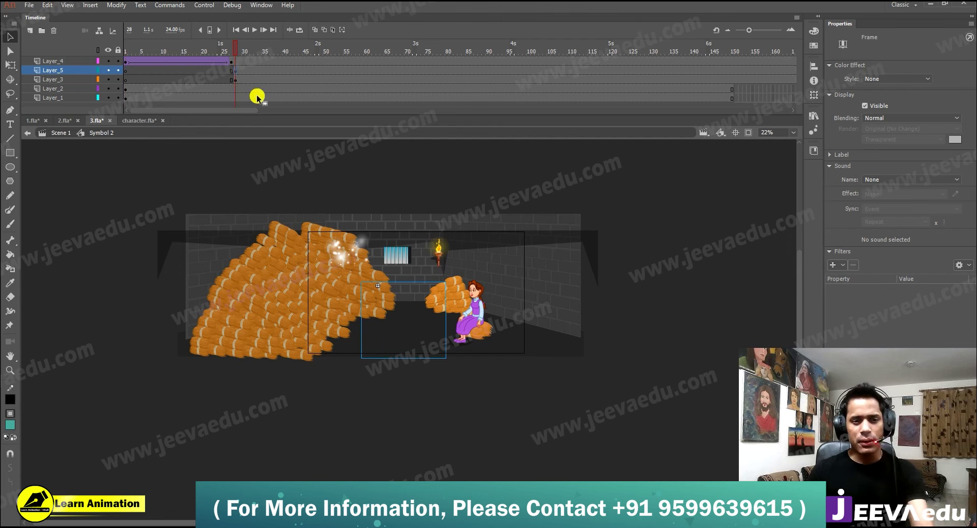
Inside the masked cover symbol on Layer_5, unlock the background layer, convert the dungeon background to a bitmap and break it apart.
left_click(108, 72, "alt")
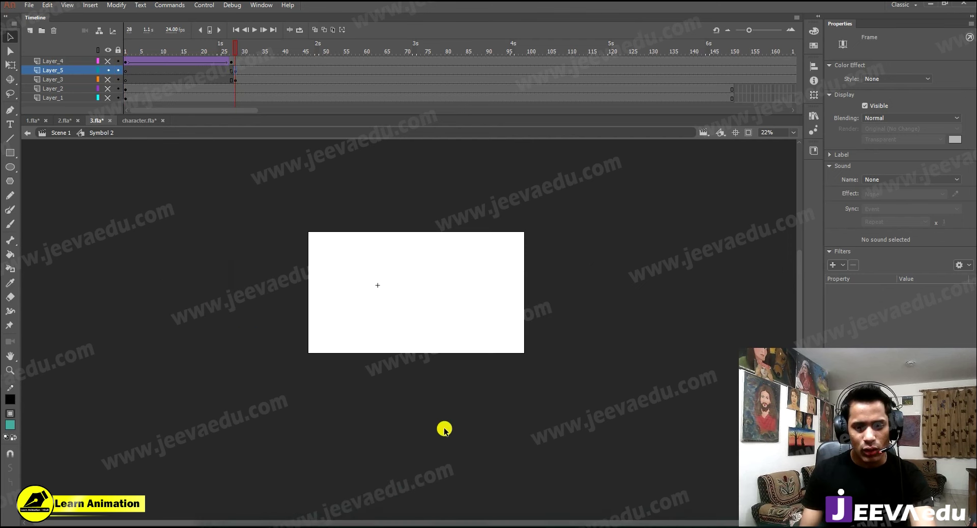
key("z")
double_click(417, 339)
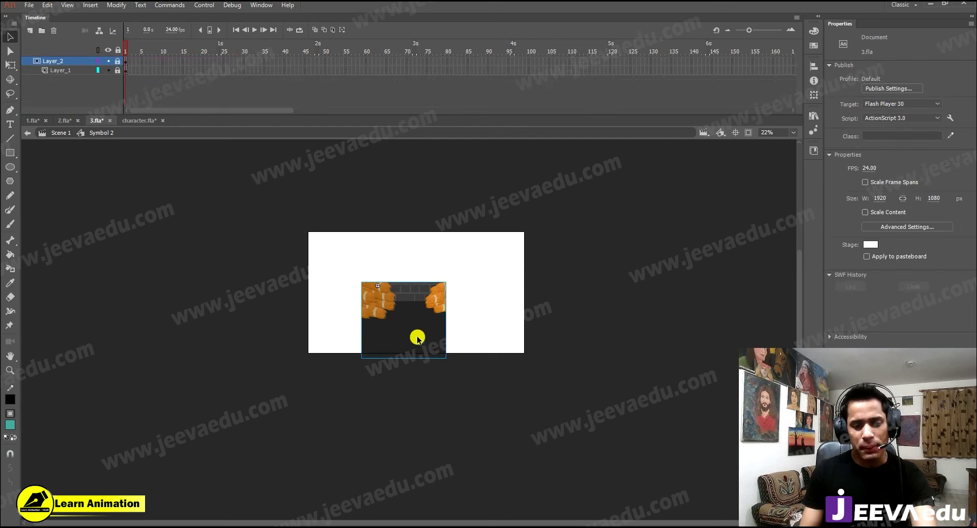
left_click(116, 71)
left_click(382, 237)
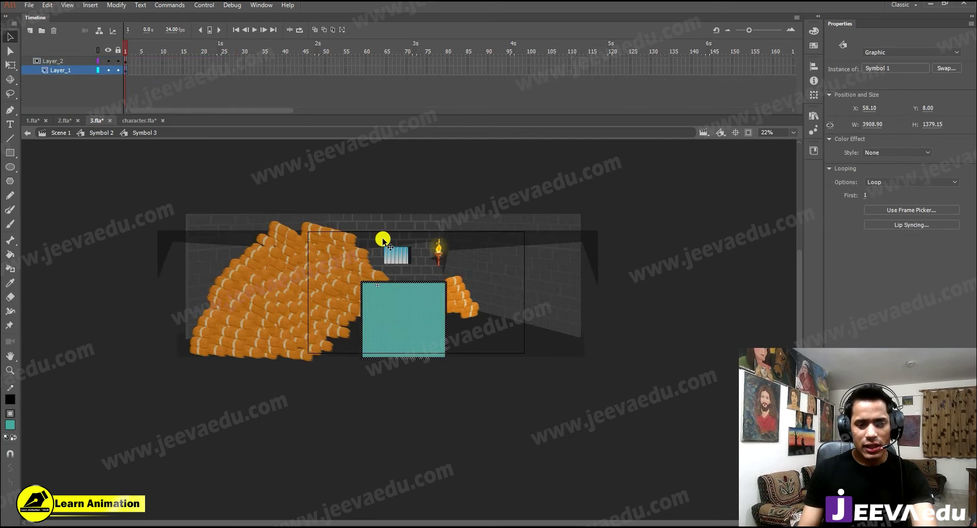
right_click(456, 254)
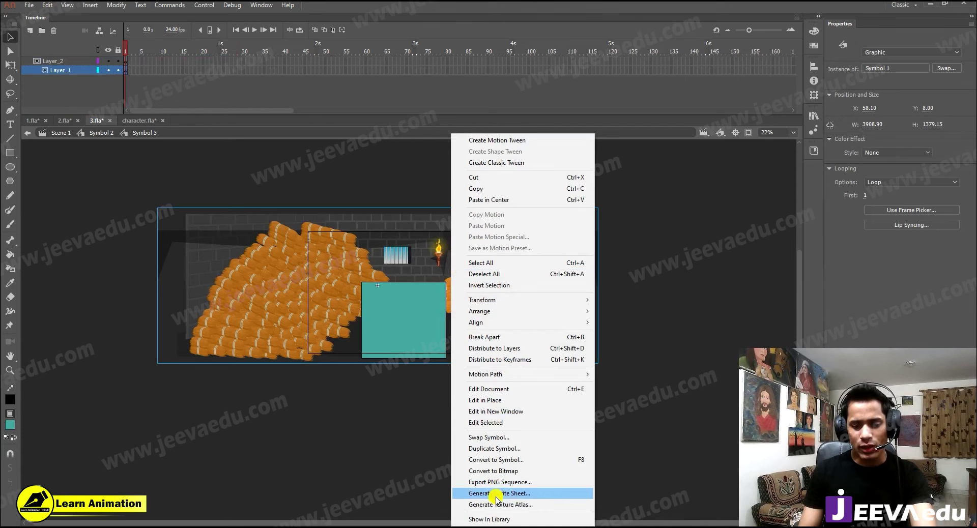
left_click(511, 472)
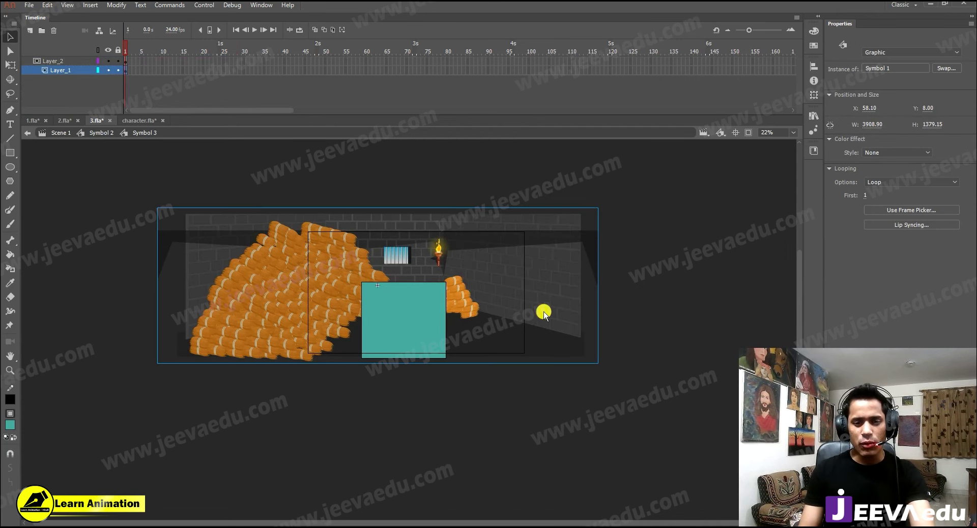
key("ctrl+b")
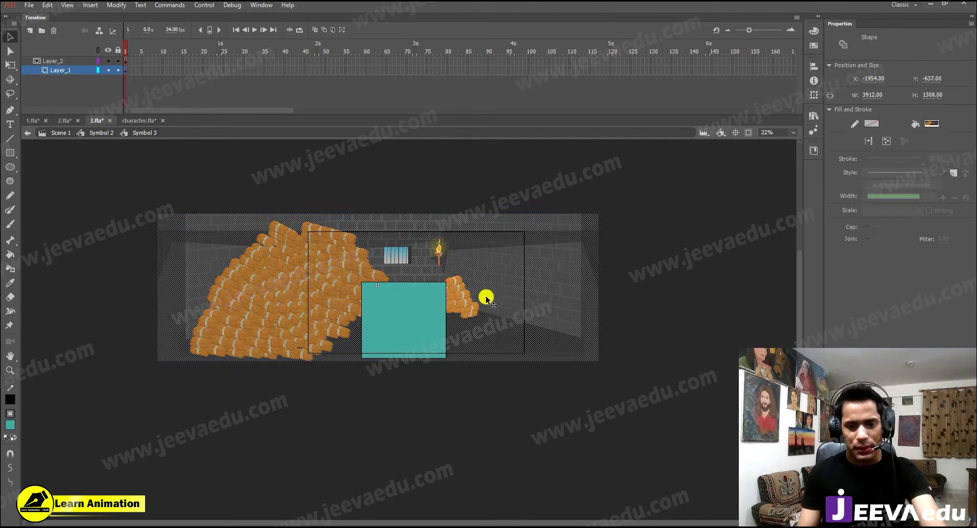
Return to Symbol 2 and make all its layers visible again.
left_click(103, 135)
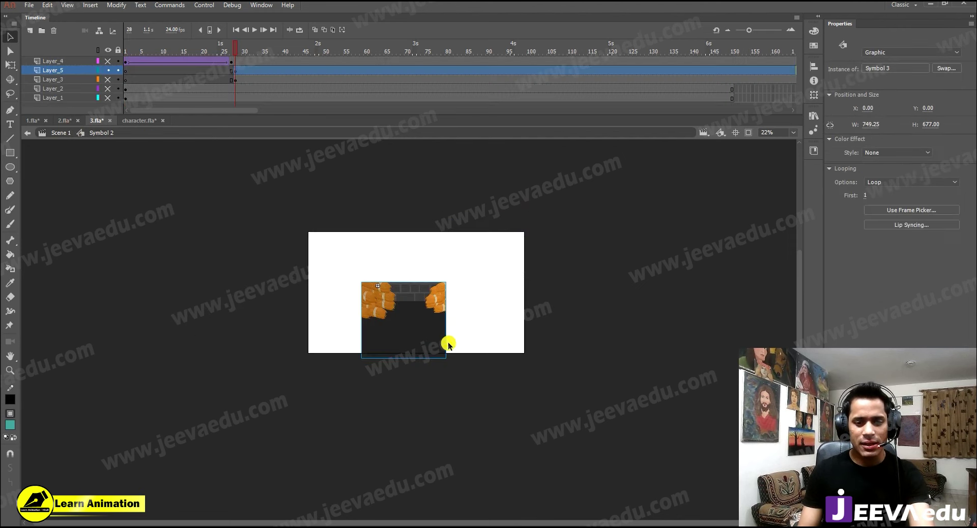
left_click(108, 50)
key("z")
left_click(423, 332)
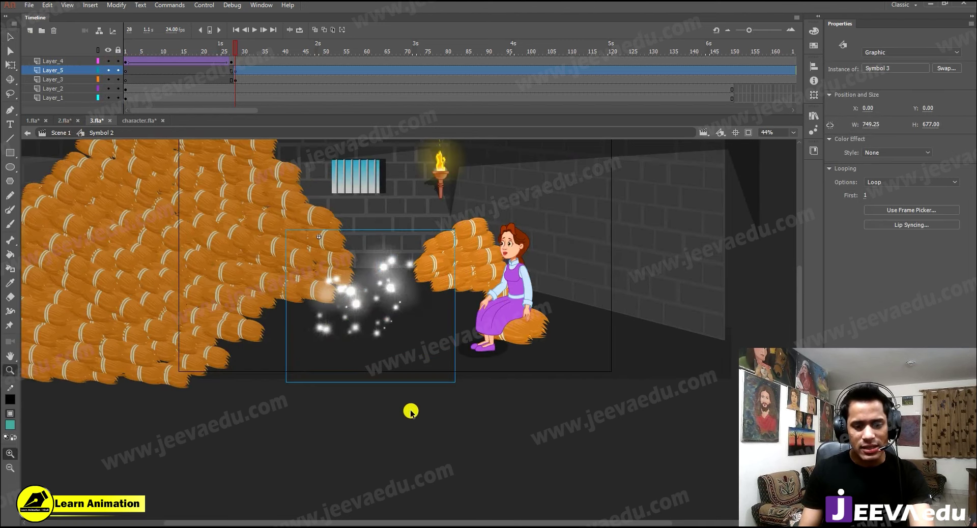
key("v")
left_click(410, 415)
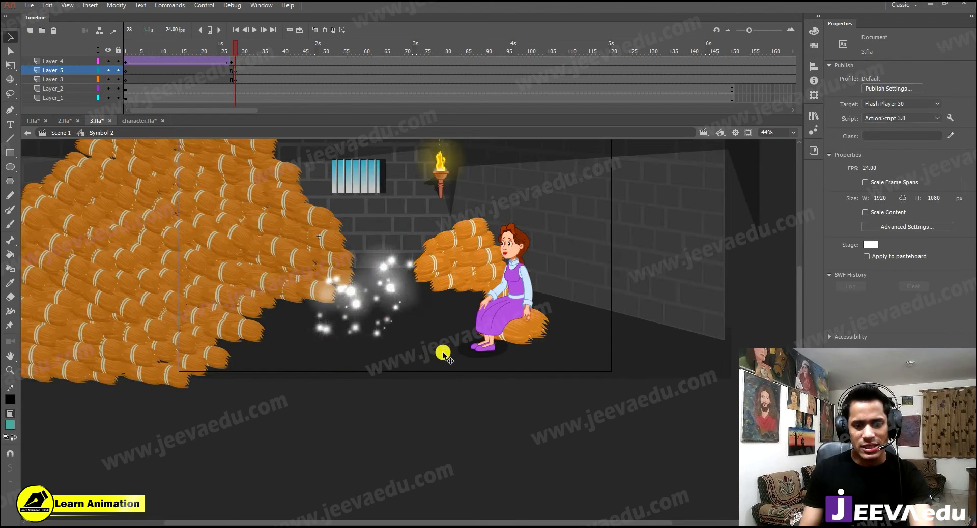
left_click(414, 349)
left_click_drag(414, 349, 540, 362)
key("ctrl+z")
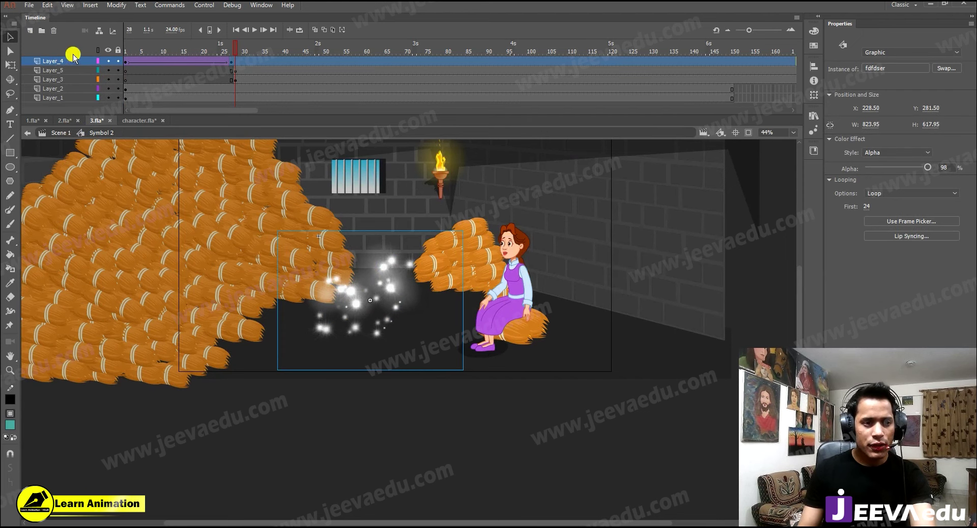
Lock Layer_4, shift the background cover aside to check what is behind it, and undo the move.
left_click(118, 61)
left_click(389, 359)
left_click_drag(406, 362, 507, 343)
key("ctrl+z")
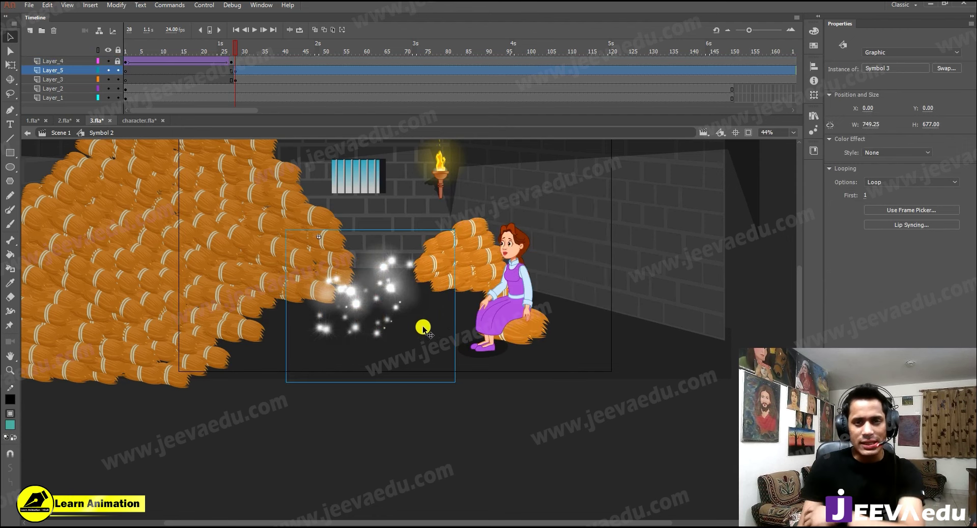
Insert a keyframe at frame 40 on Layer_5 and create a classic tween between frames 28 and 40.
left_click(285, 71)
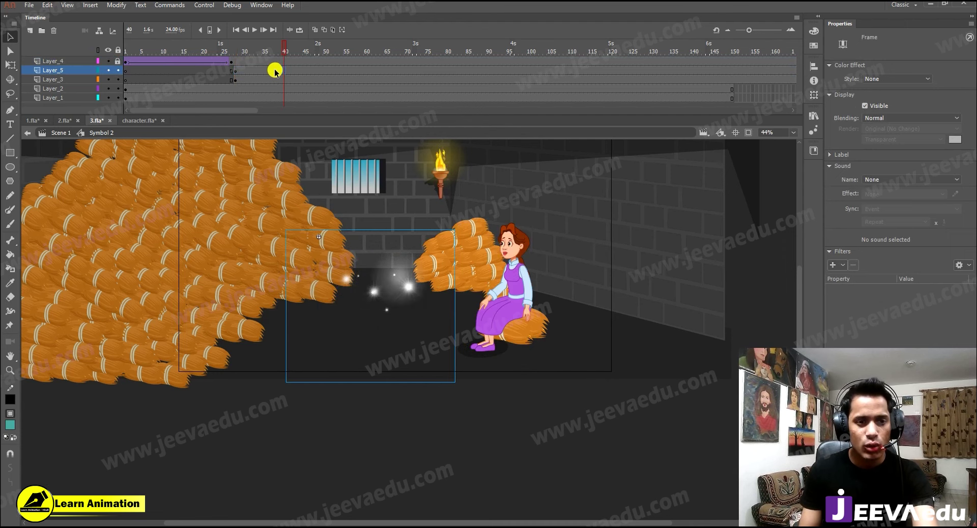
right_click(273, 74)
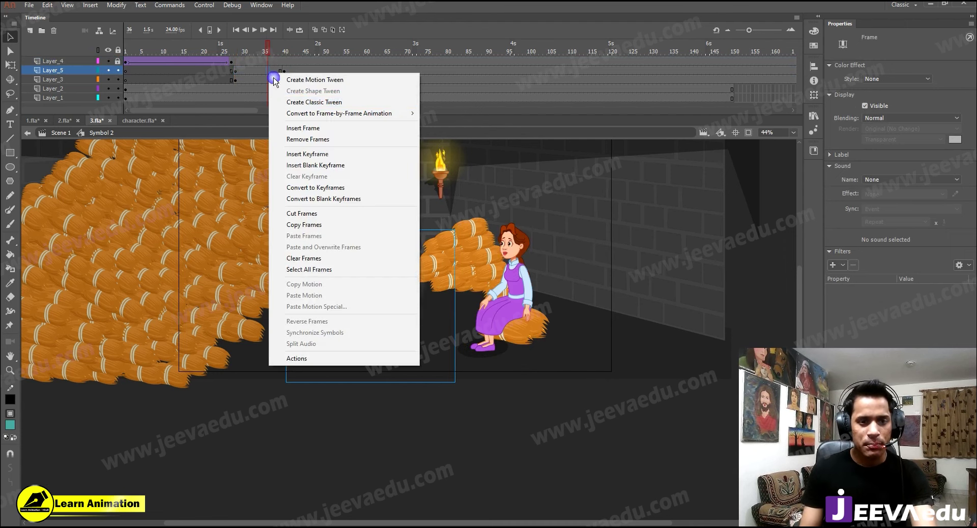
left_click(305, 101)
Set the alpha of the background cover at frame 40 to 0% and dismiss the auto-recovery save message.
left_click(235, 71)
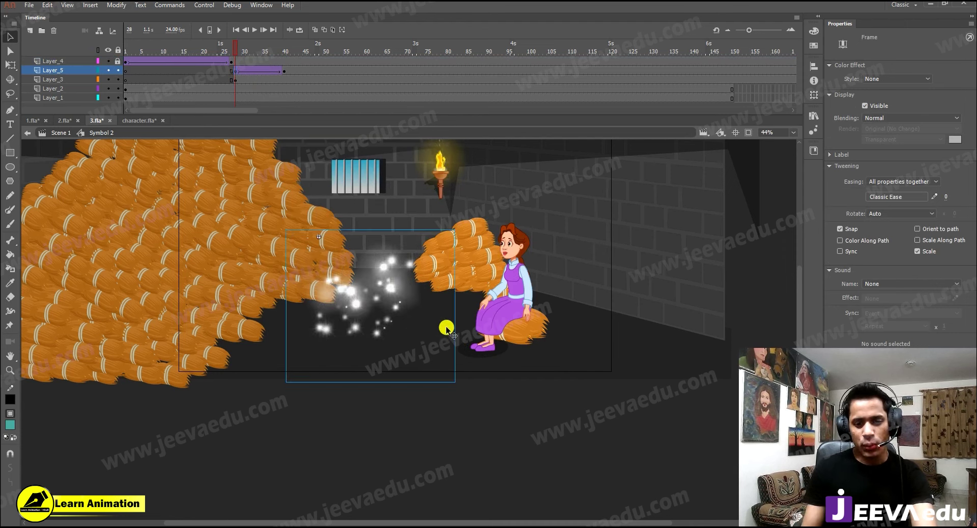
left_click(285, 71)
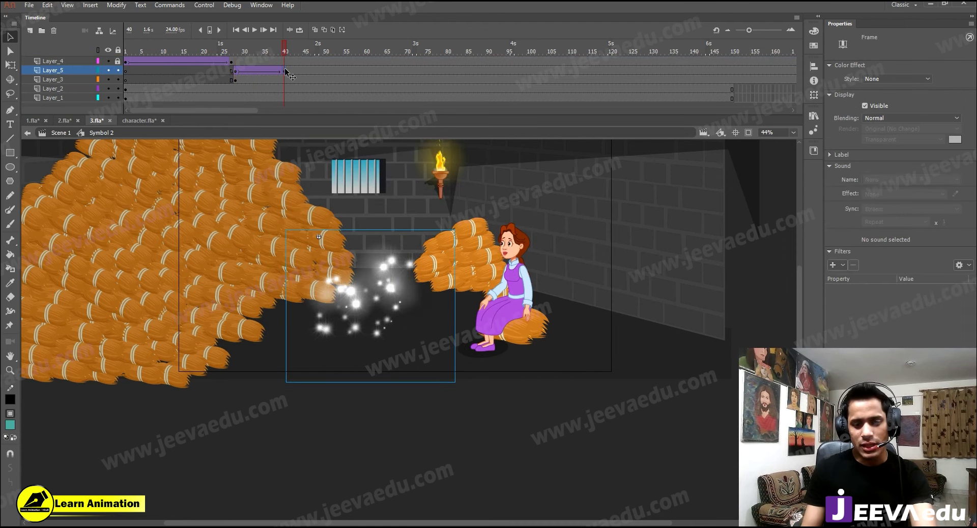
left_click(429, 330)
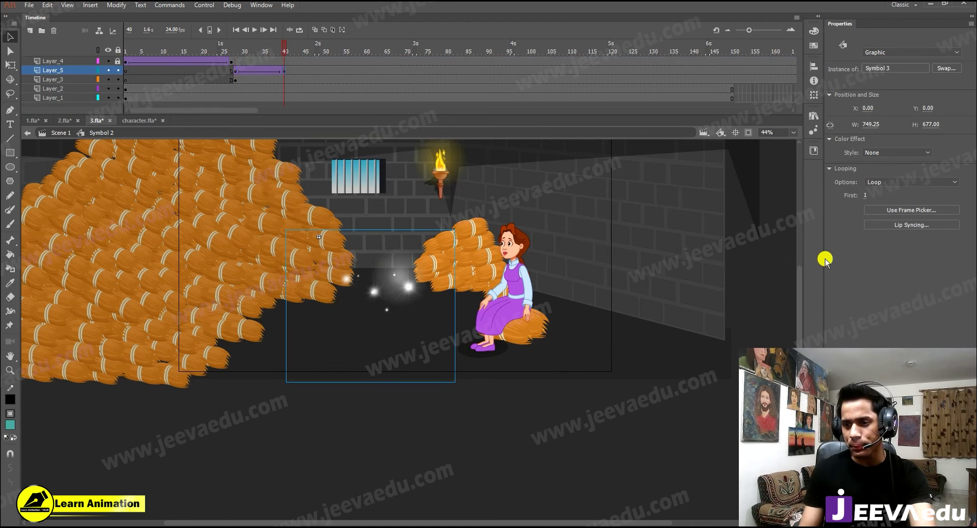
left_click(880, 152)
left_click(884, 211)
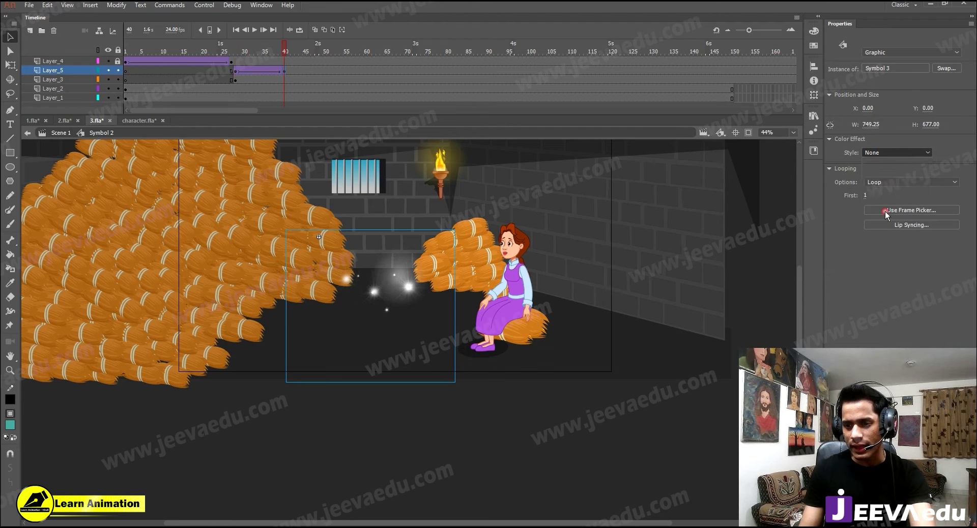
left_click_drag(891, 167, 822, 174)
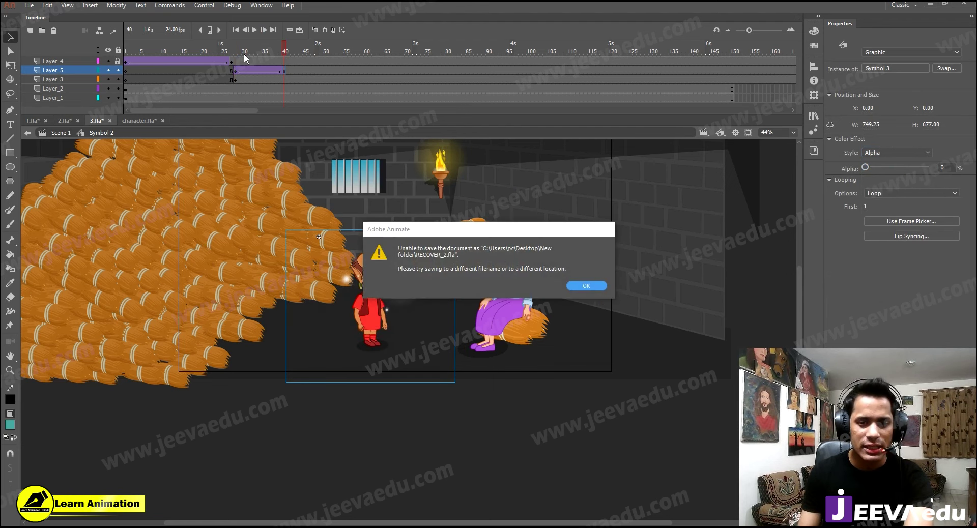
left_click(586, 286)
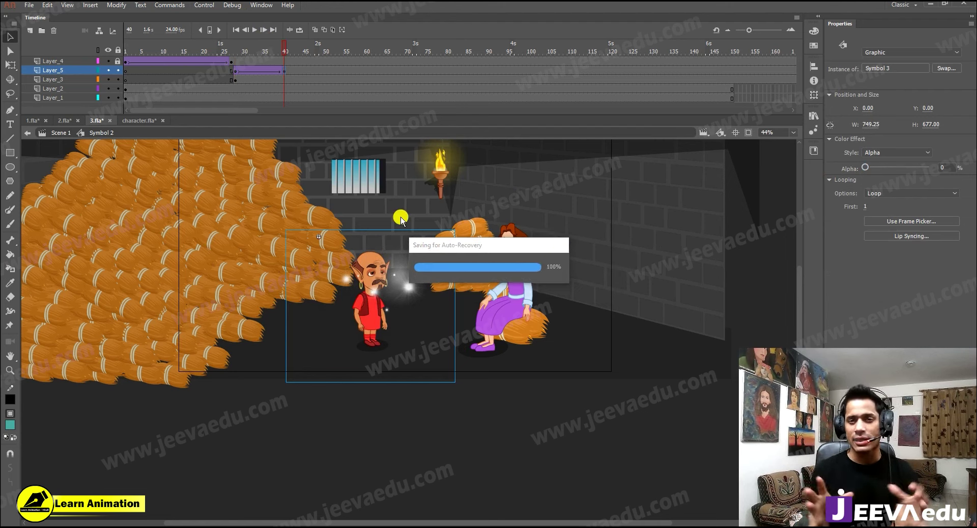
Hide the sparkle layer and scrub through the Layer_5 tween to examine how the small man fades in.
key("z")
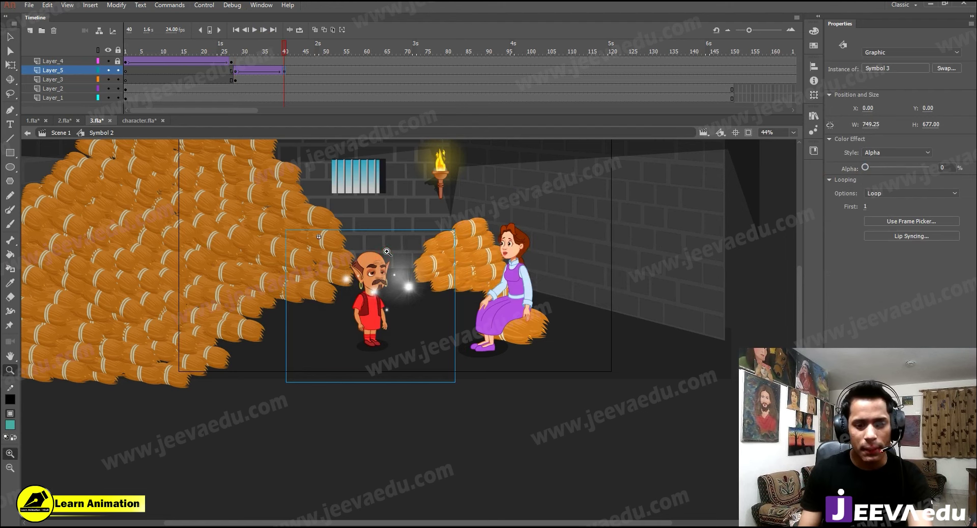
left_click(386, 250)
left_click_drag(380, 444, 390, 296)
mouse_move(276, 61)
left_mouse_down()
mouse_move(248, 57)
mouse_move(285, 62)
mouse_move(259, 63)
left_mouse_up()
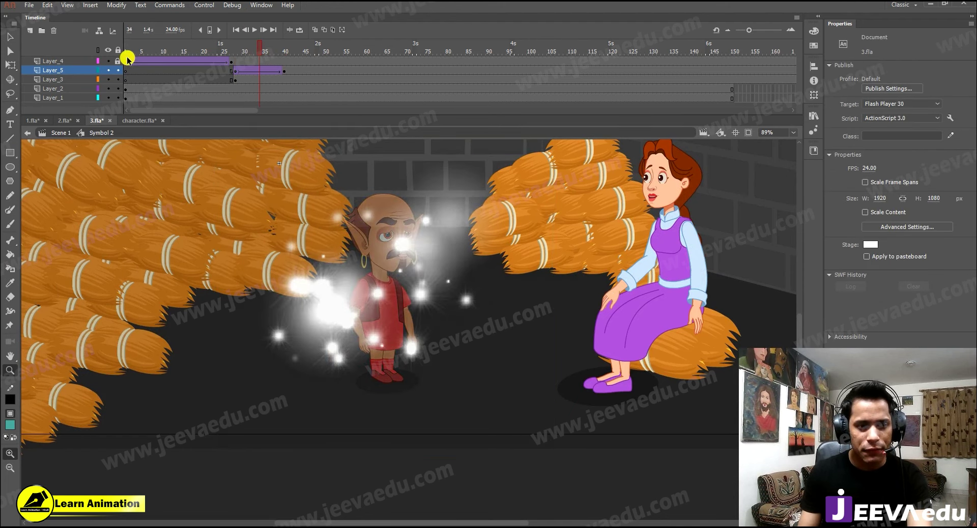
left_click(107, 61)
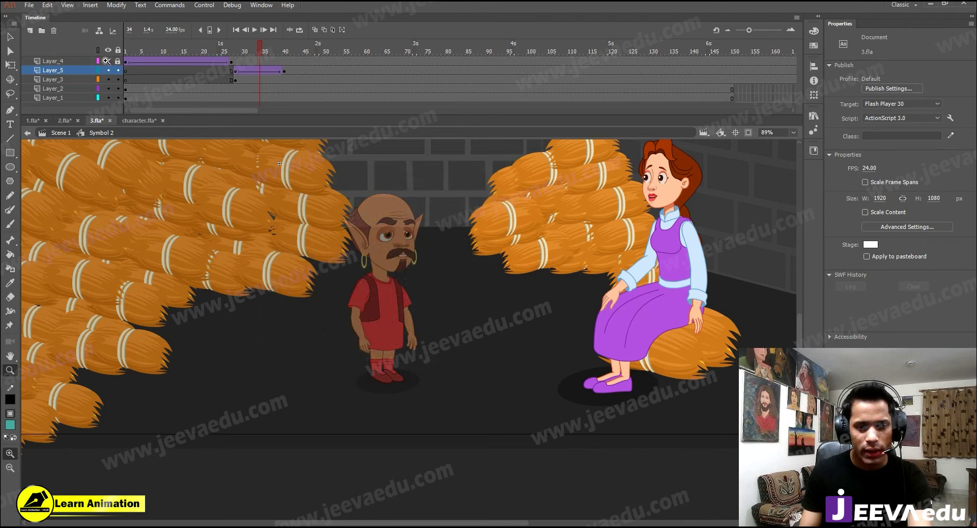
left_click_drag(266, 53, 246, 60)
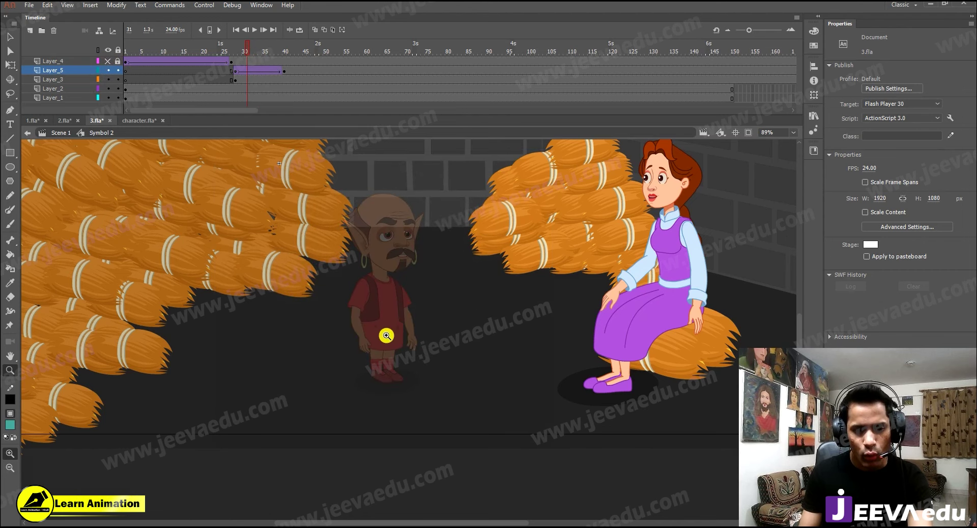
left_click(387, 320)
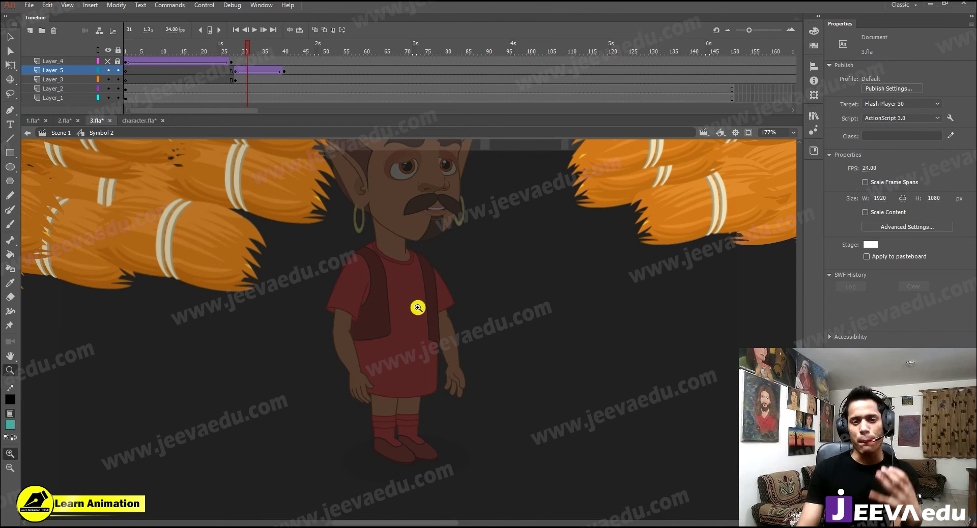
left_click(383, 301, "alt")
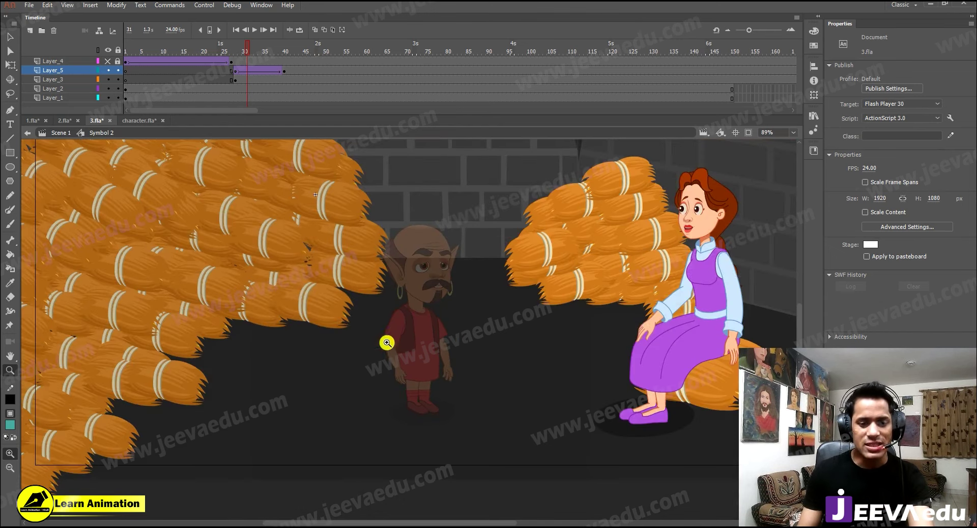
Show and unlock Layer_4, and scrub to frame 43 to review the sparkle together with the fade.
left_click(109, 61)
left_click(117, 61)
left_click(229, 57)
left_click_drag(252, 53, 294, 69)
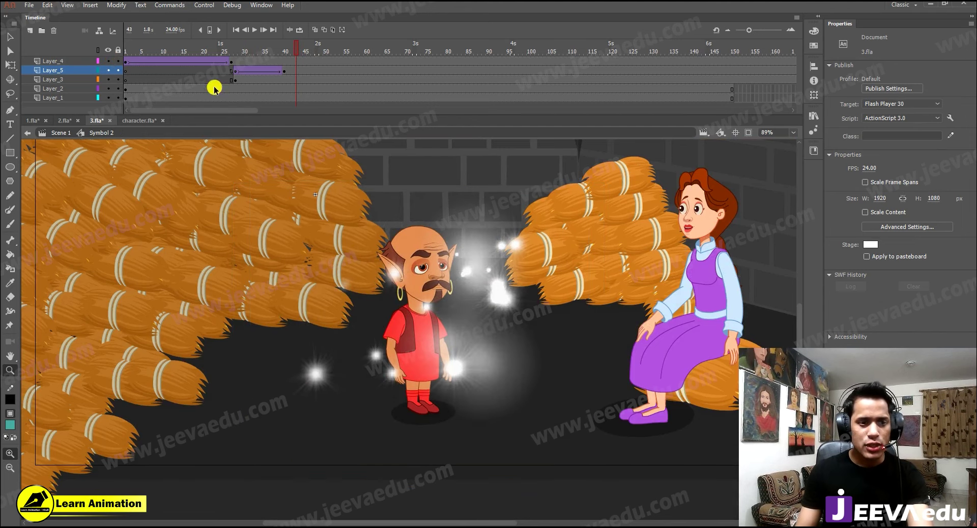
Try pasting a second copy of the sparkle at frame 27 on Layer_4, and undo the paste.
left_click(231, 62)
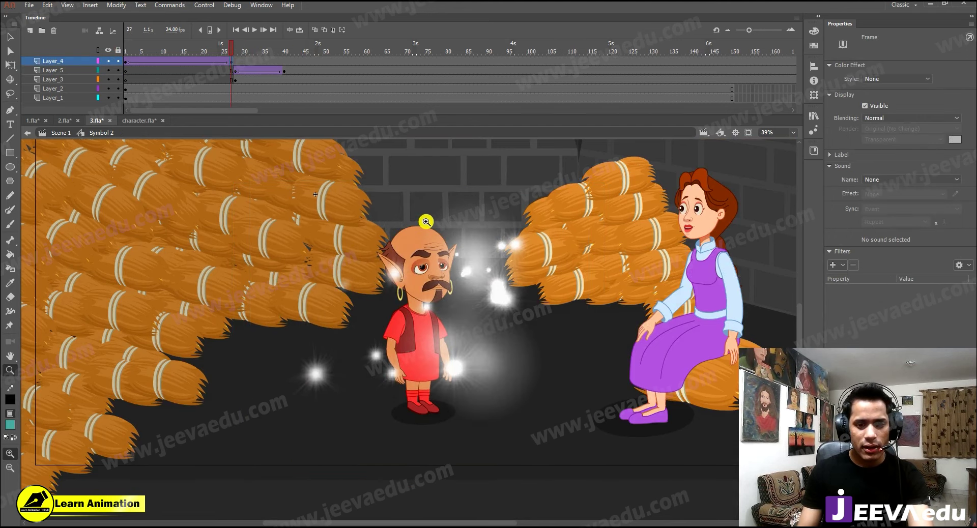
key("ctrl+minus")
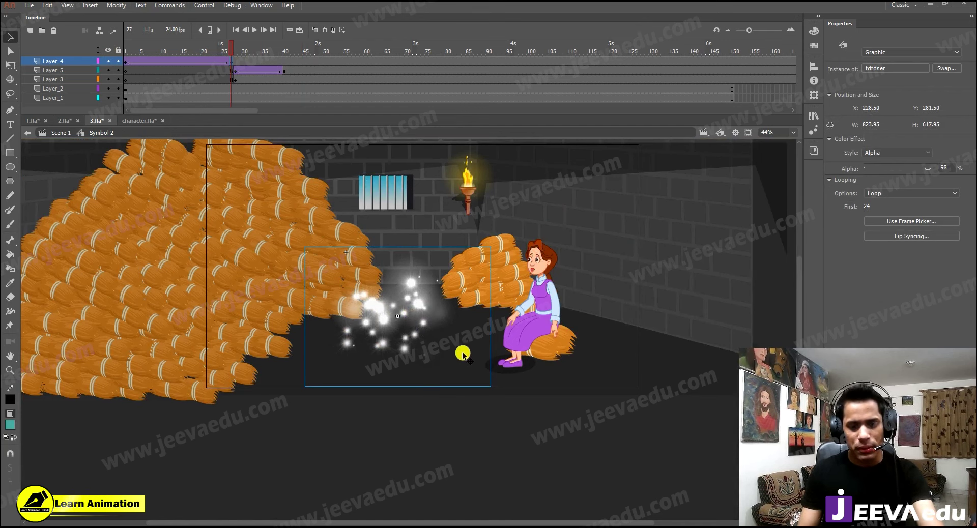
left_click(381, 268)
key("ctrl+c")
key("ctrl+v")
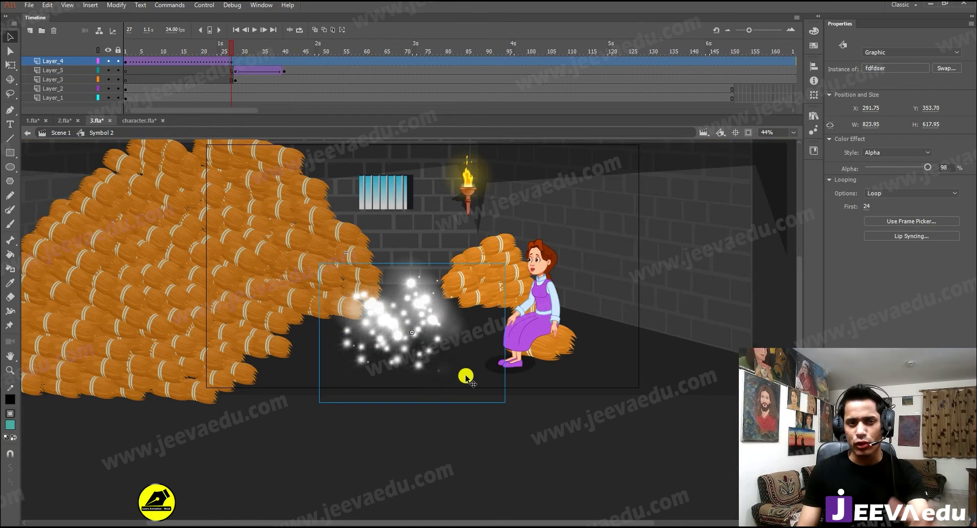
key("ctrl+z")
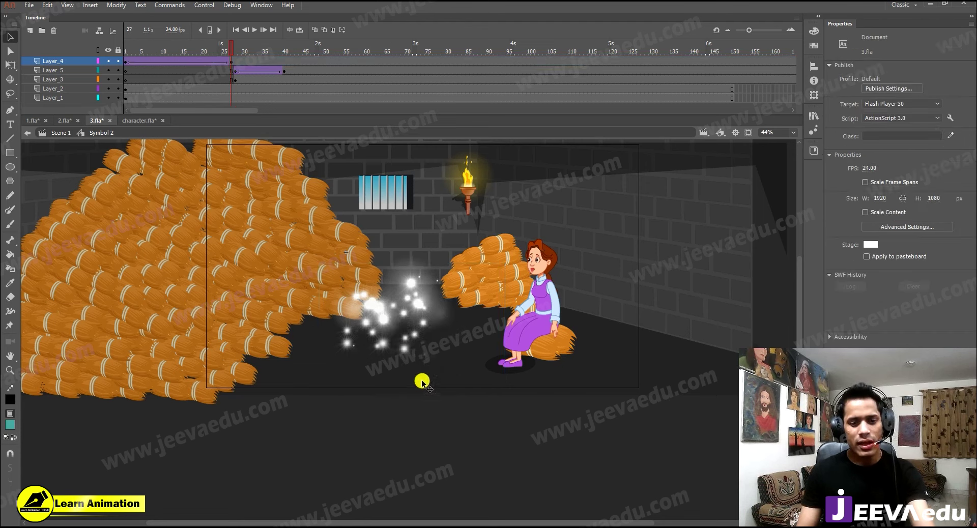
Add a new layer above Layer_4, paste the second sparkle into it, and move its keyframe to frame 28.
left_click(27, 31)
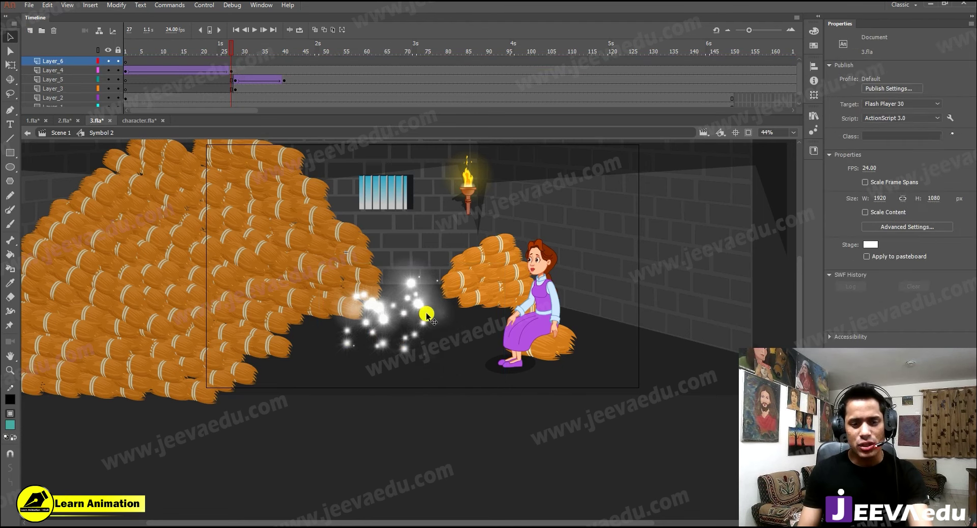
key("ctrl+v")
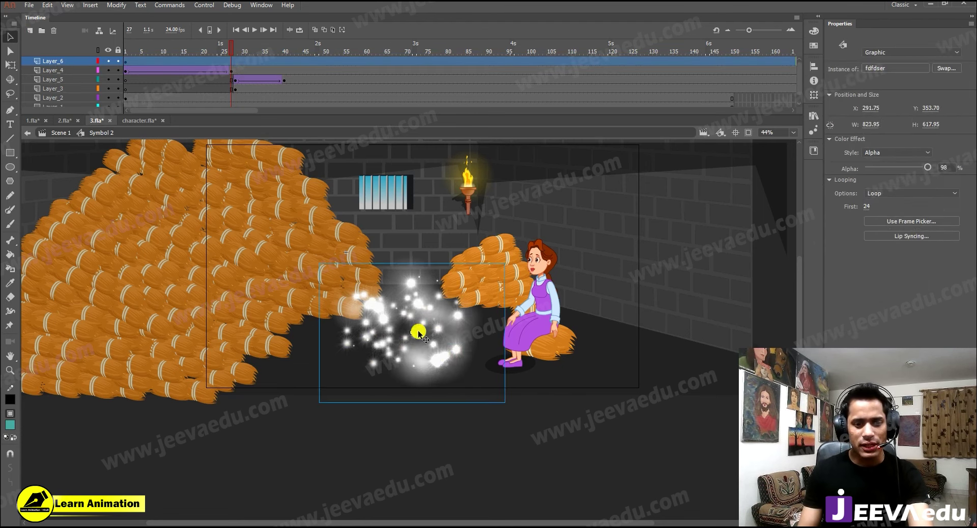
left_click(126, 63)
left_click_drag(127, 63, 235, 65)
left_click(233, 61)
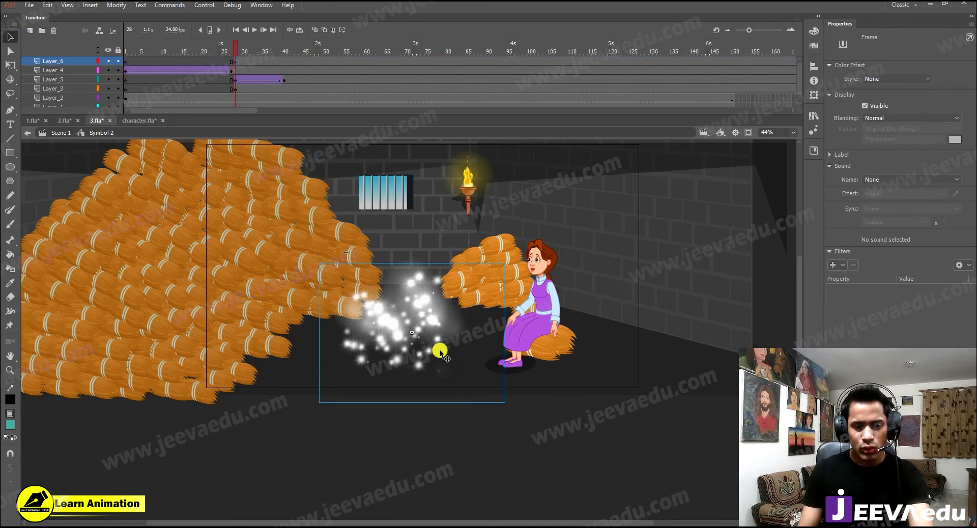
Reposition the pasted sparkle over the spot where the small man appears and play back the animation from frame 25.
left_click(505, 265)
key("q")
left_click_drag(506, 265, 492, 271)
key("shift+Left")
key("shift+Down")
left_click(225, 52)
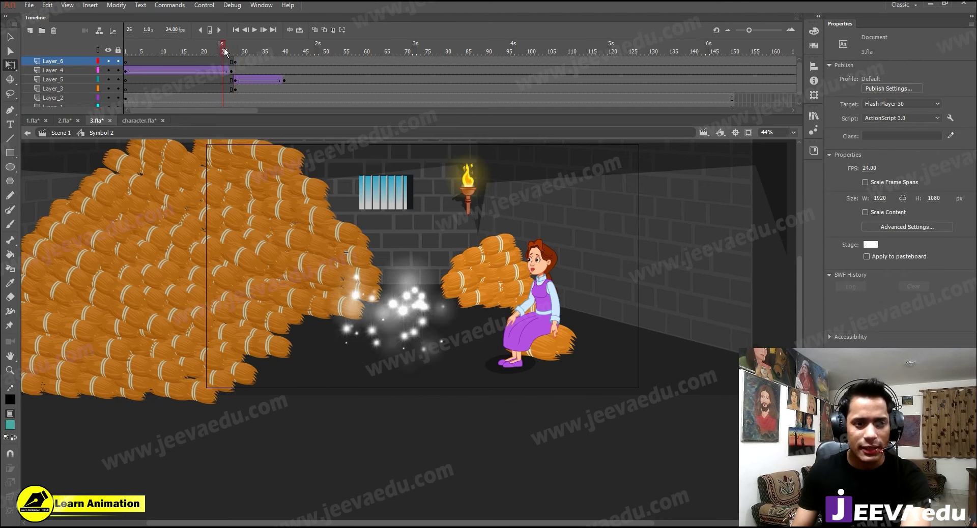
key("Return")
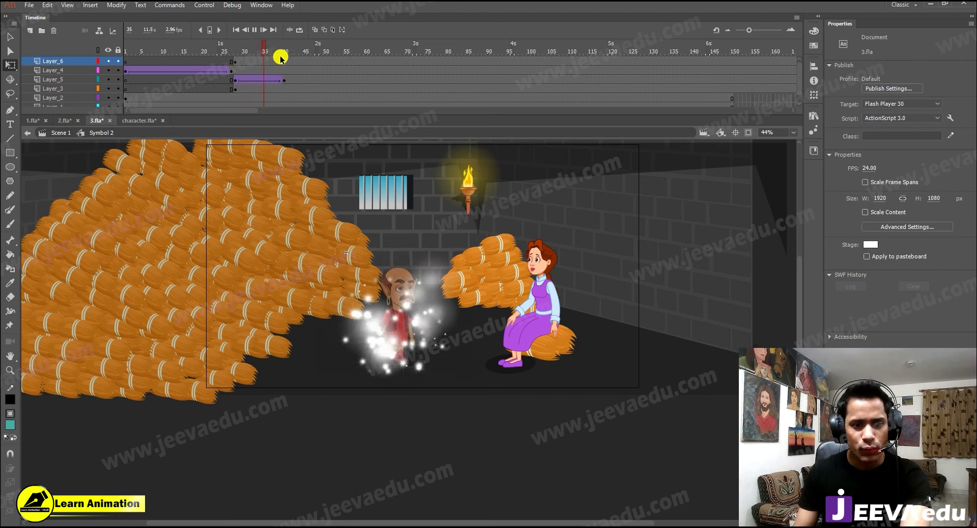
key("Return")
Try ending both sparkle layers with blank keyframes at frame 47, and undo the change.
left_click(314, 63)
left_click_drag(314, 68, 314, 72)
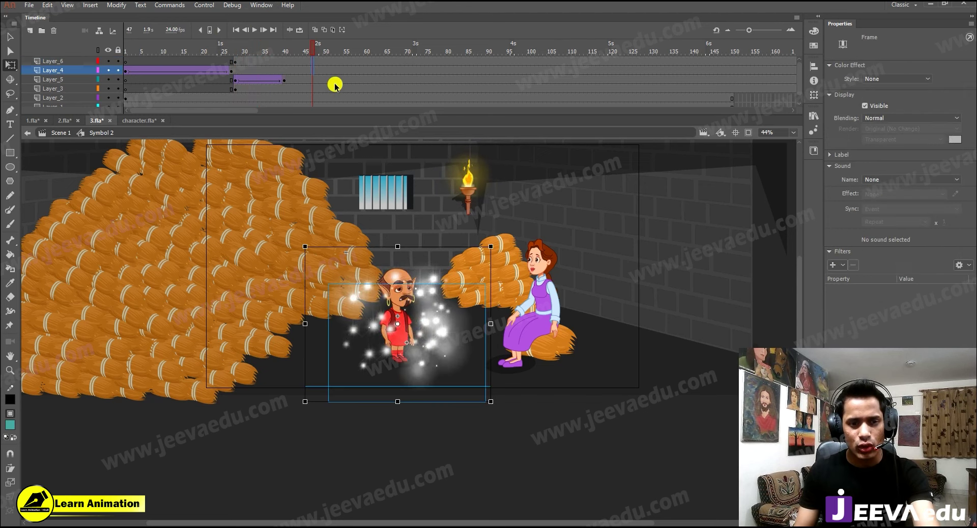
key("F7")
left_click(334, 84)
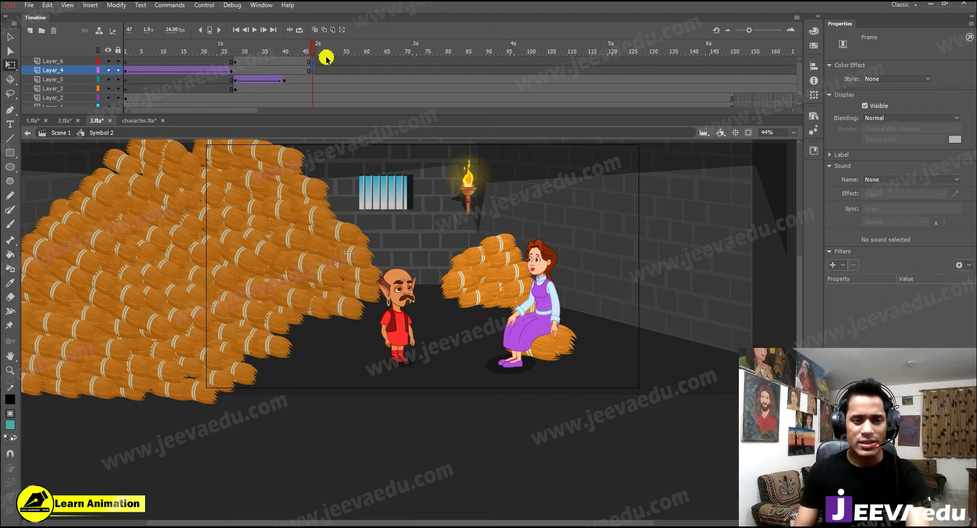
key("ctrl+z")
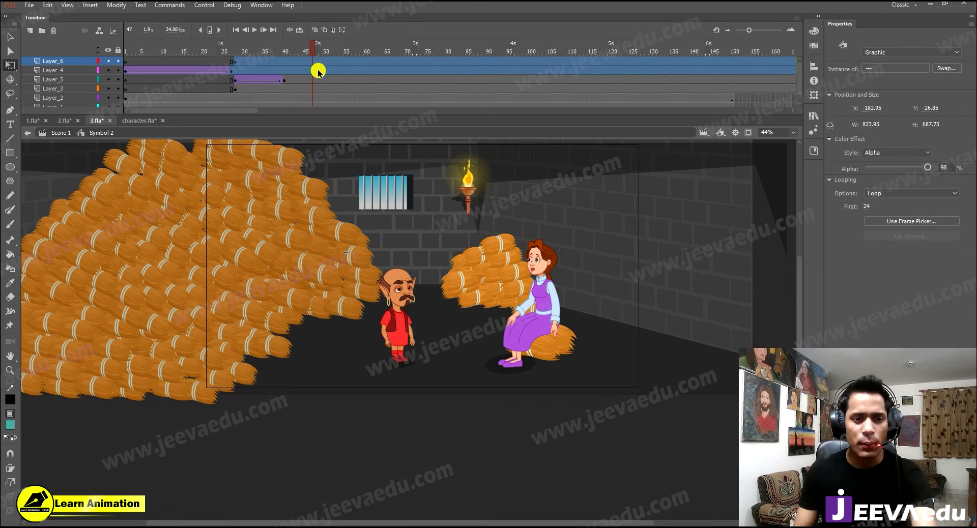
Insert keyframes at frames 43 and 54 on Layer_6 and Layer_4, and create classic tweens between them.
left_click_drag(308, 48, 298, 70)
key("F6")
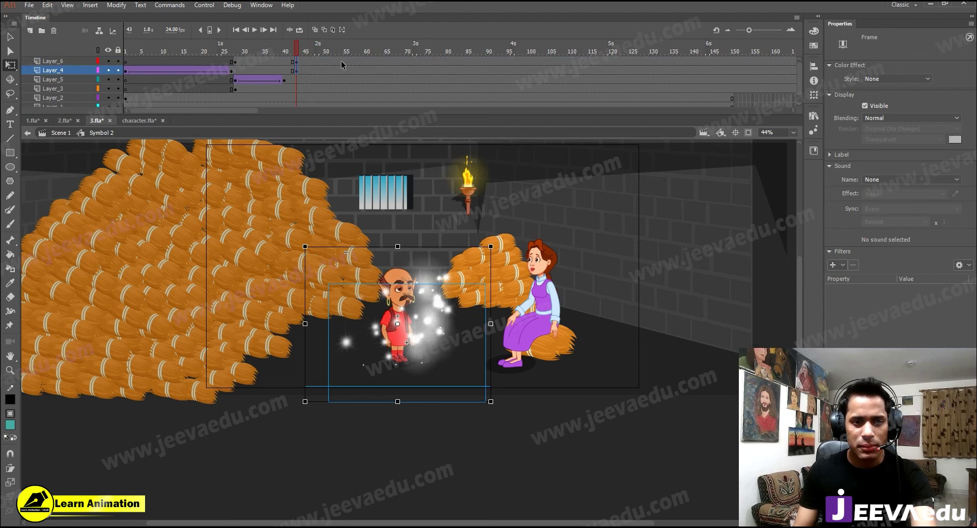
left_click(340, 67)
right_click(322, 71)
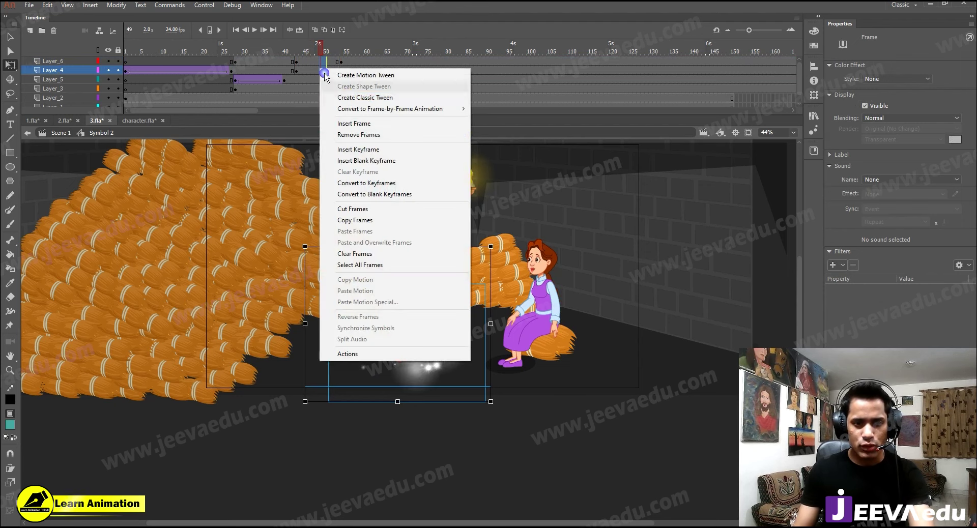
left_click(364, 98)
Set the alpha of both sparkles at frame 54 to 0% so they fade out.
left_click(339, 69)
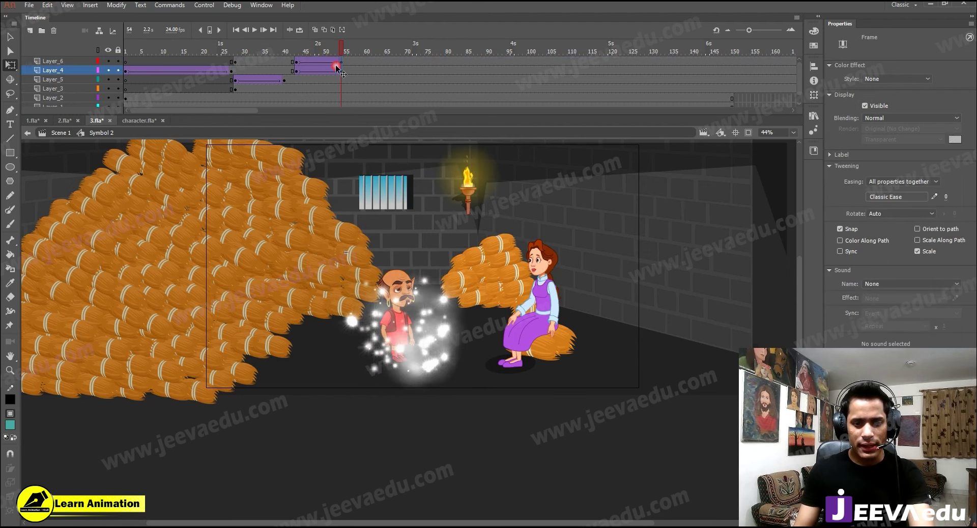
left_click(435, 326)
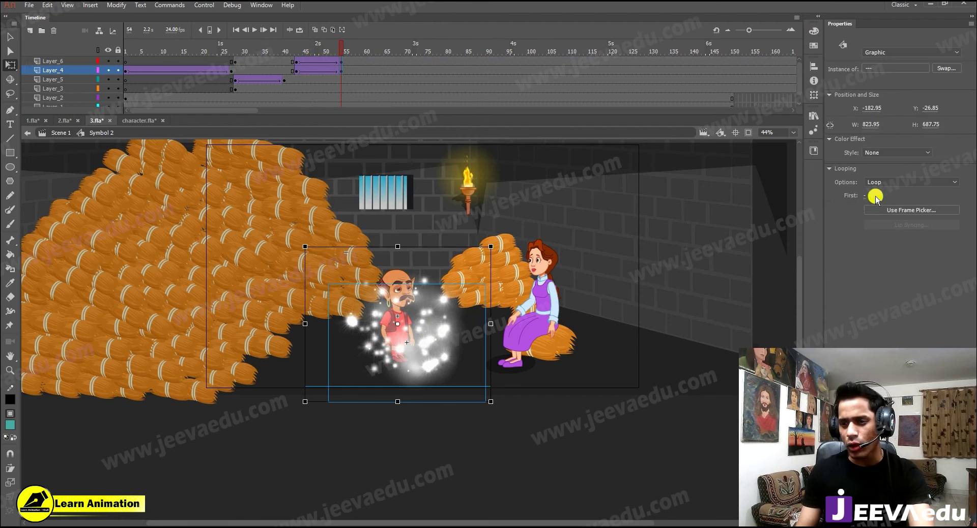
left_click(880, 153)
left_click(883, 211)
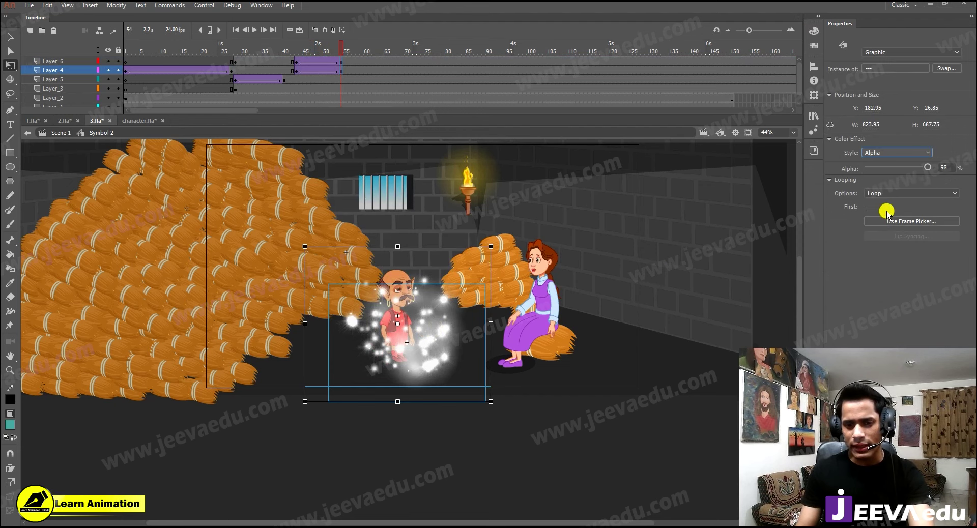
left_click_drag(926, 168, 858, 170)
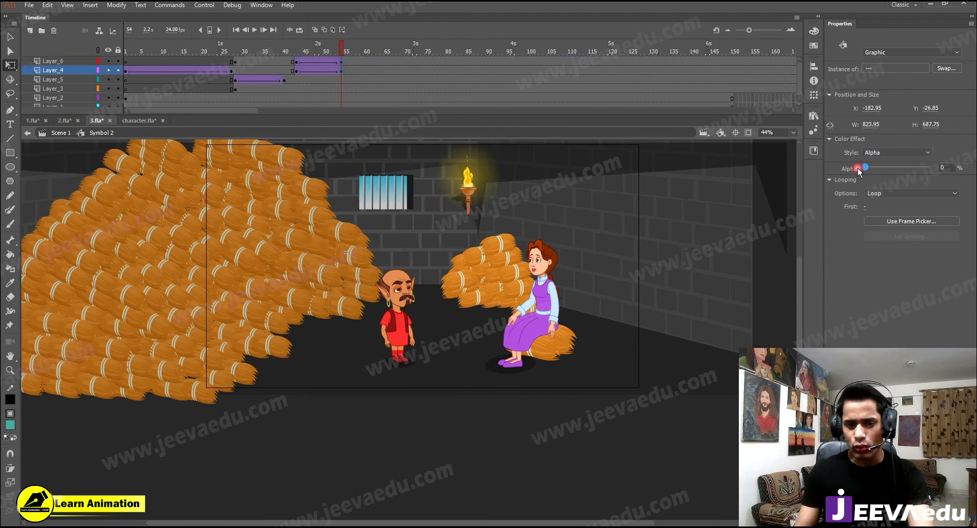
Insert blank keyframes at frame 55 on Layer_6, Layer_4 and Layer_5.
left_click(346, 71)
left_click_drag(346, 72, 324, 52)
key("F7")
Remove the surplus frames from all layers of Symbol 2 so that they end at frame 62.
left_click(352, 61)
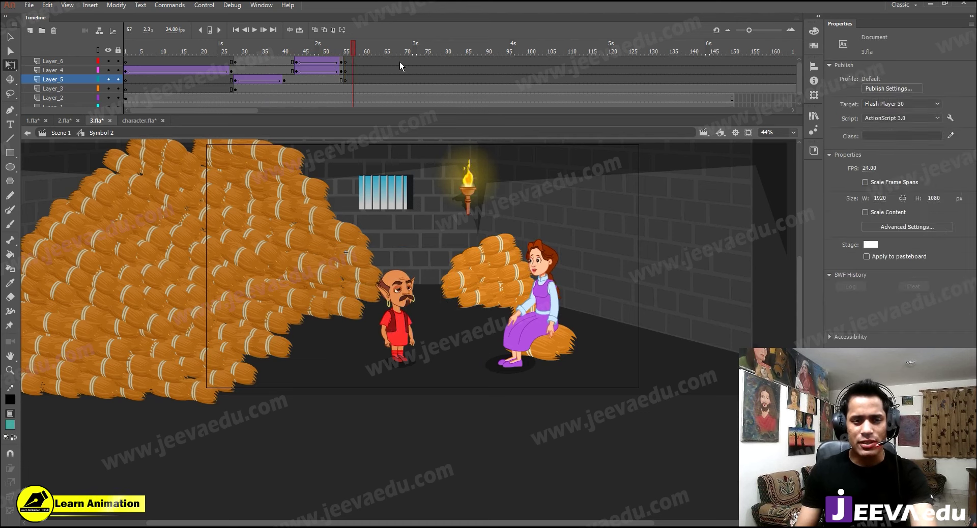
left_click(412, 63)
left_click_drag(407, 49, 679, 136)
left_click(377, 66)
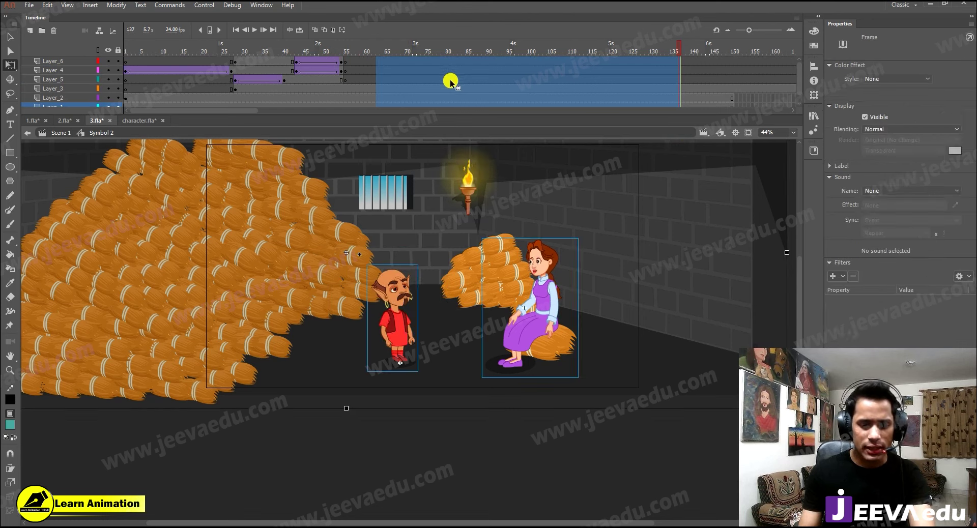
key("shift+F5")
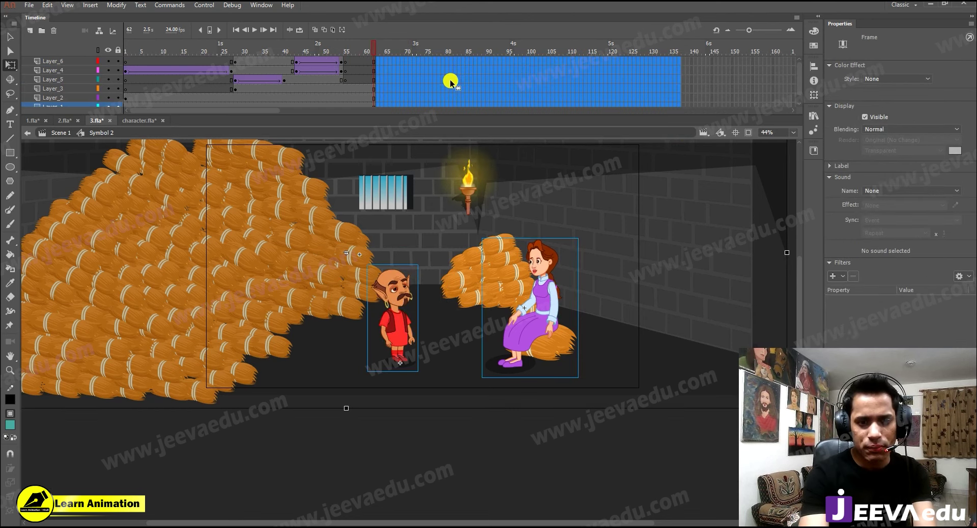
Return to Scene 1 with content outside the stage clipped, and trim Layer_1 to end at frame 60.
left_click(746, 135)
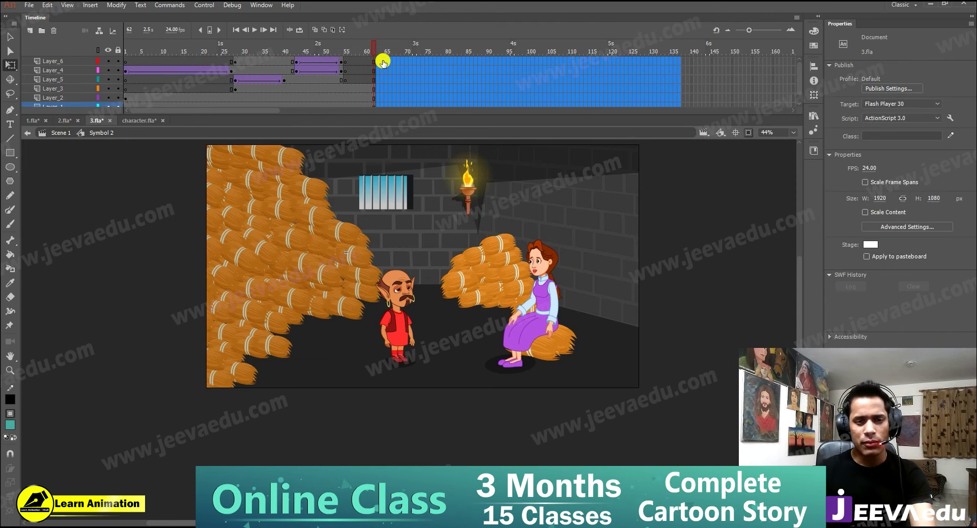
key("ctrl+e")
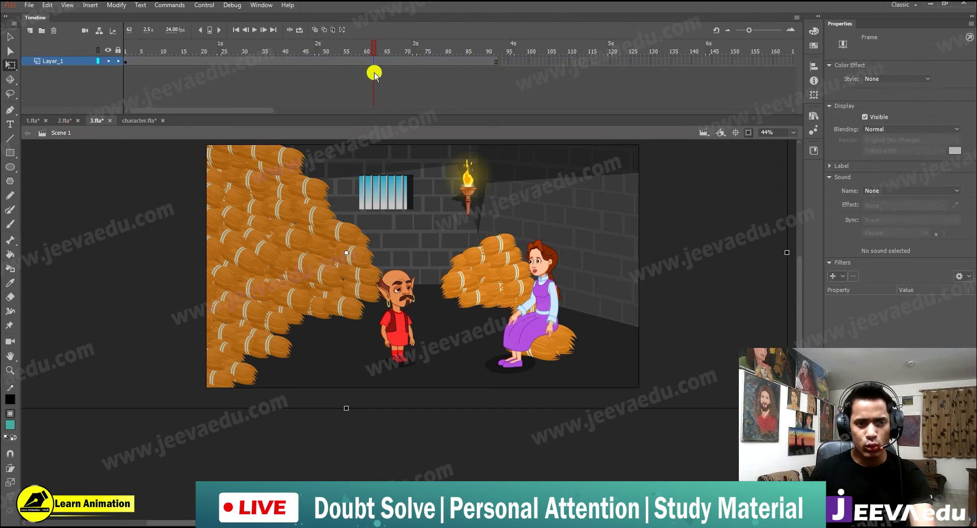
left_click(374, 72)
left_click_drag(505, 66, 518, 67)
left_click(366, 61, "shift")
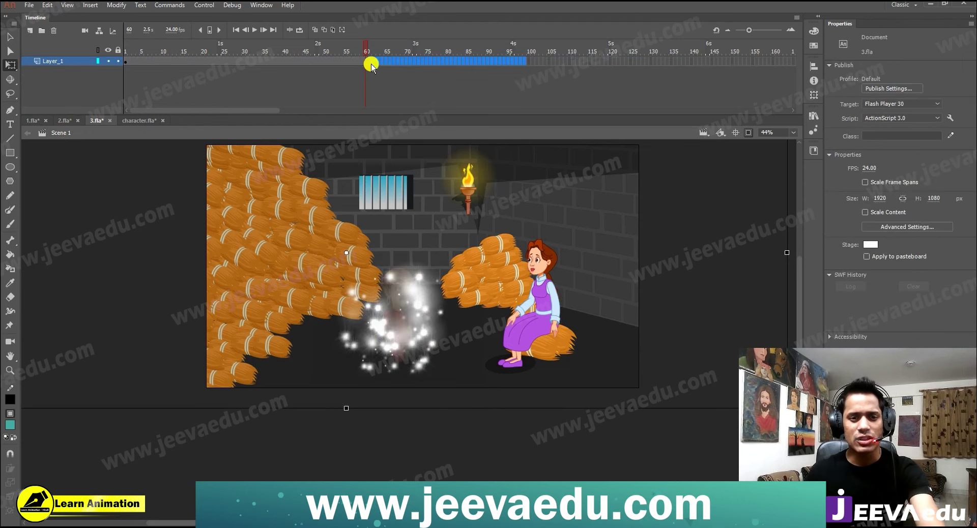
Play back the trimmed shot in Scene 1 to review how the small man appears in the sparkle.
key("z")
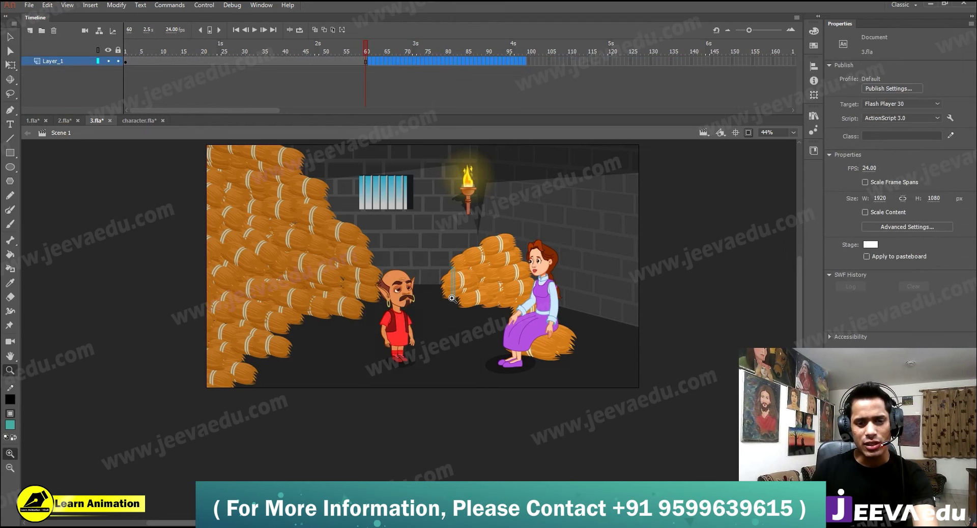
left_click_drag(450, 305, 451, 306)
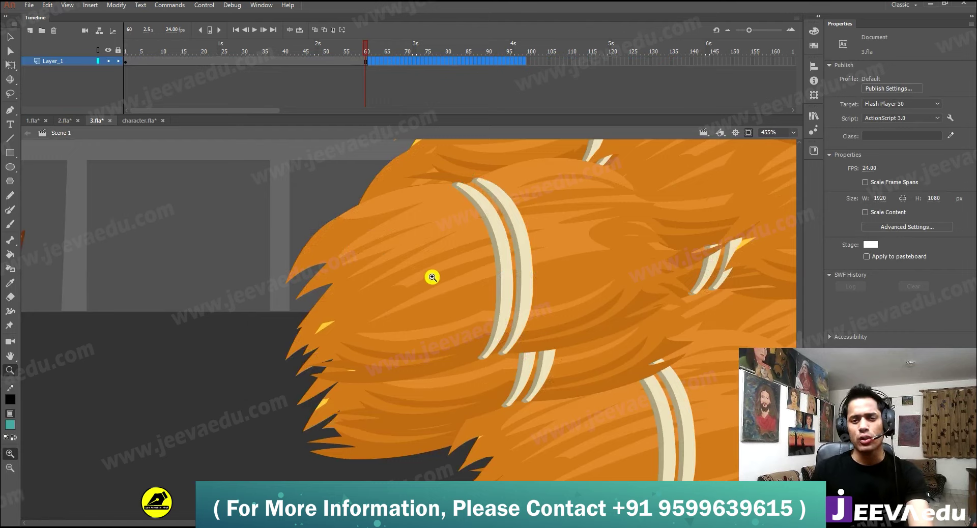
left_click(434, 367, "alt")
left_click(427, 359, "alt")
left_click(422, 351, "alt")
left_click(407, 339, "alt")
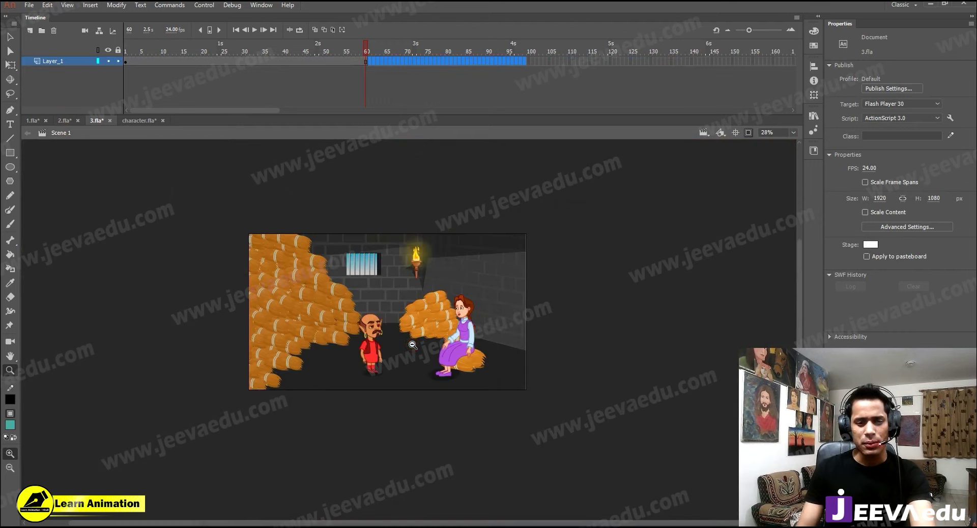
left_click(400, 330, "alt")
left_click(409, 324)
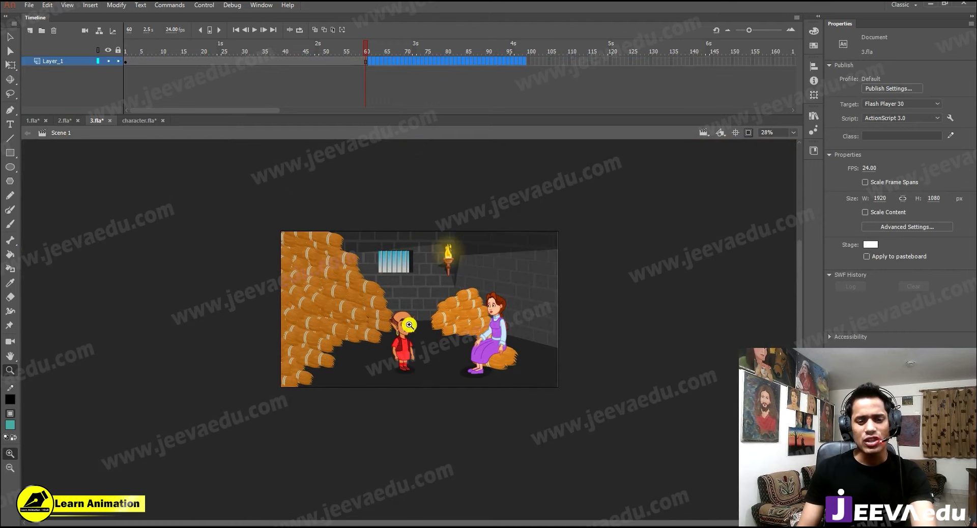
left_click(426, 302)
scroll(439, 319, "down", 2)
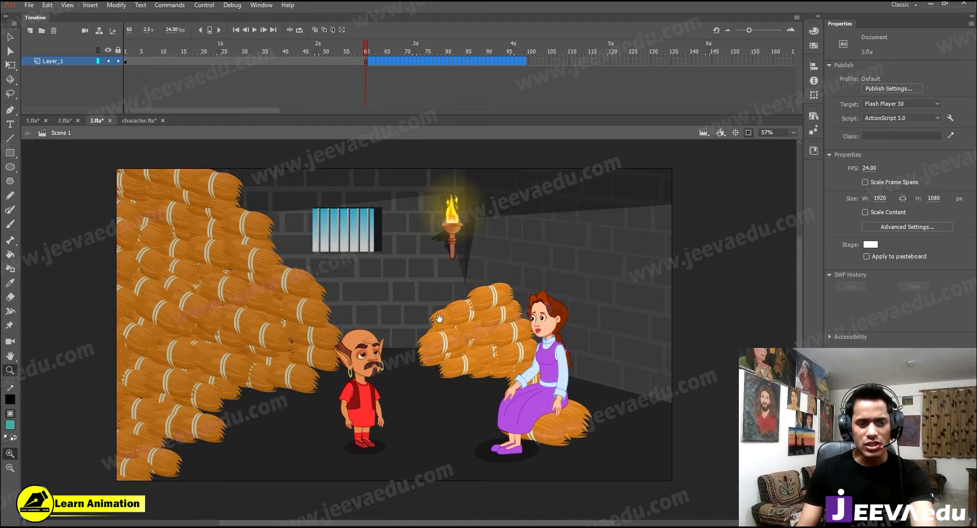
left_click(346, 56)
key("Return")
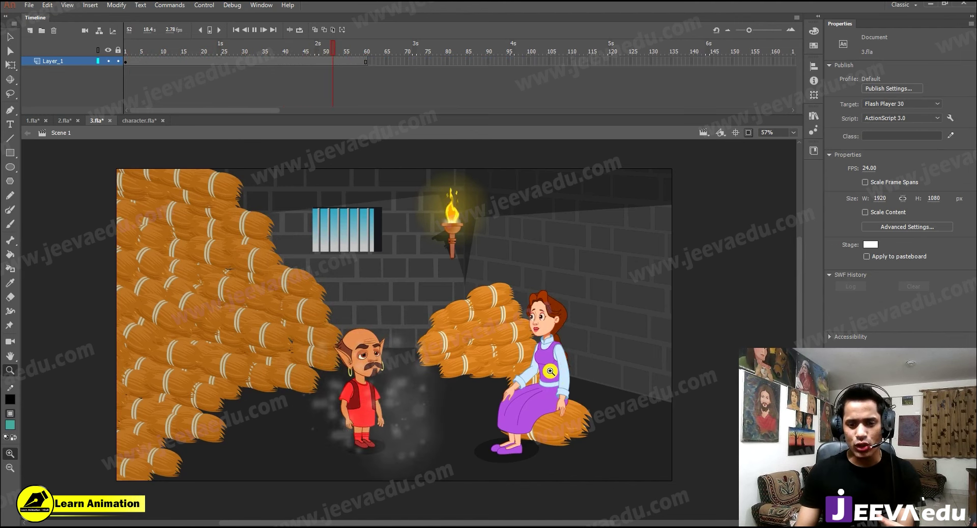
Switch to 1.fla and return to frame 1.
left_click(31, 121)
left_click_drag(153, 59, 126, 56)
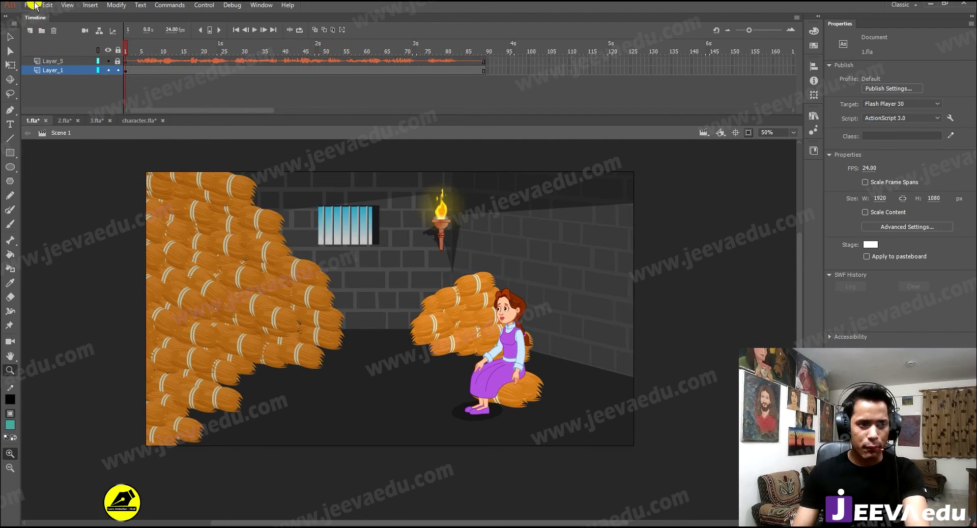
key("v")
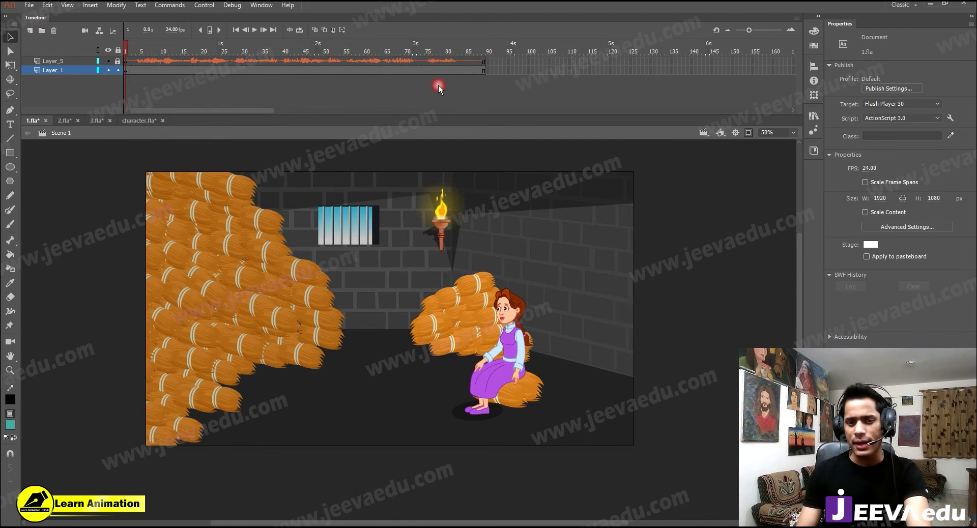
In the publish settings, set the audio stream to Best quality at a bit rate of 128 kbps.
left_click(860, 92)
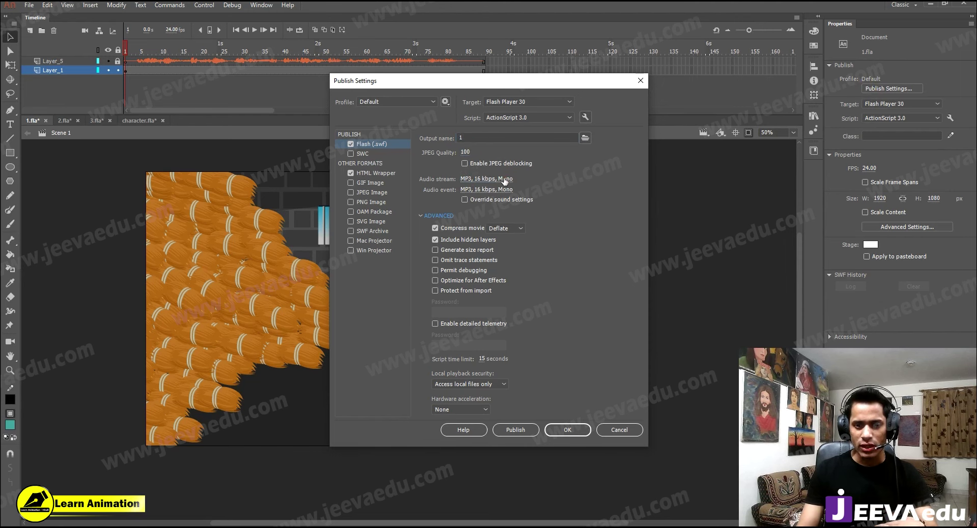
left_click(504, 179)
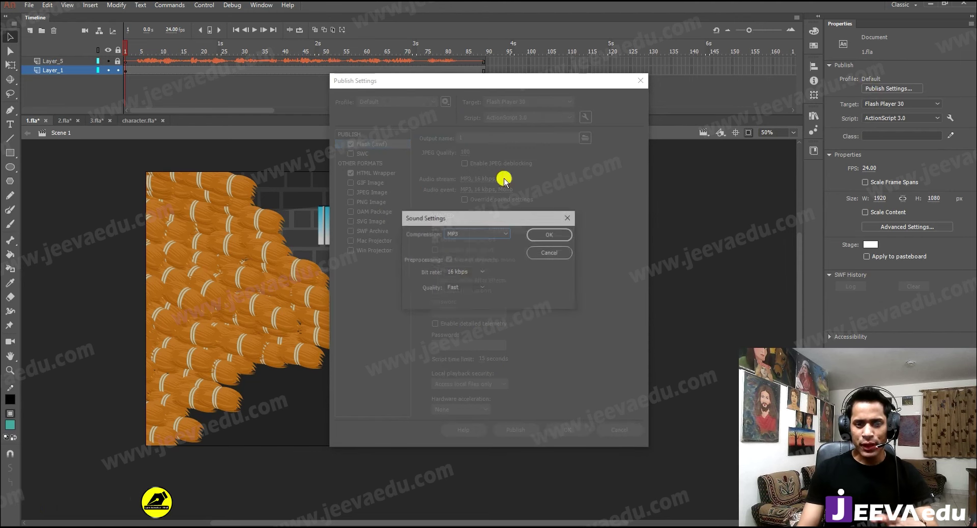
left_click(468, 290)
left_click(460, 321)
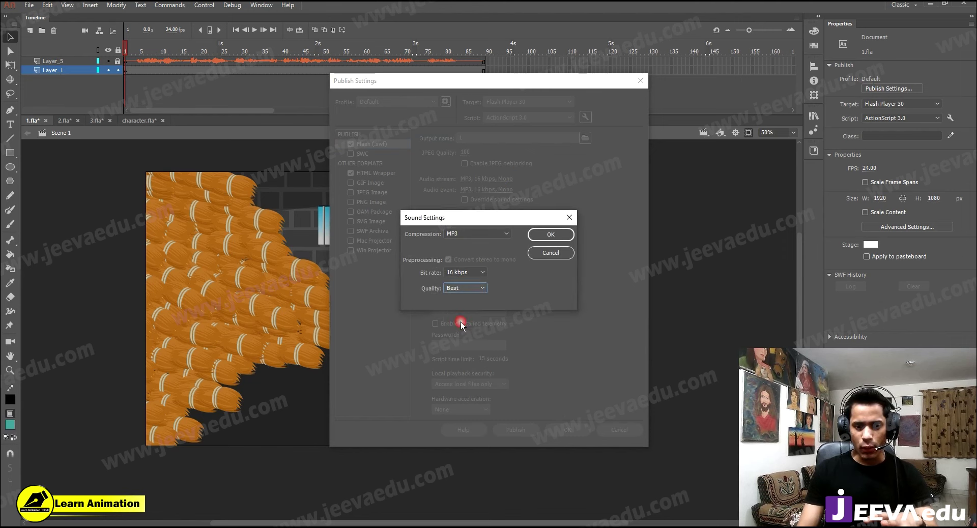
left_click(460, 273)
left_click(467, 394)
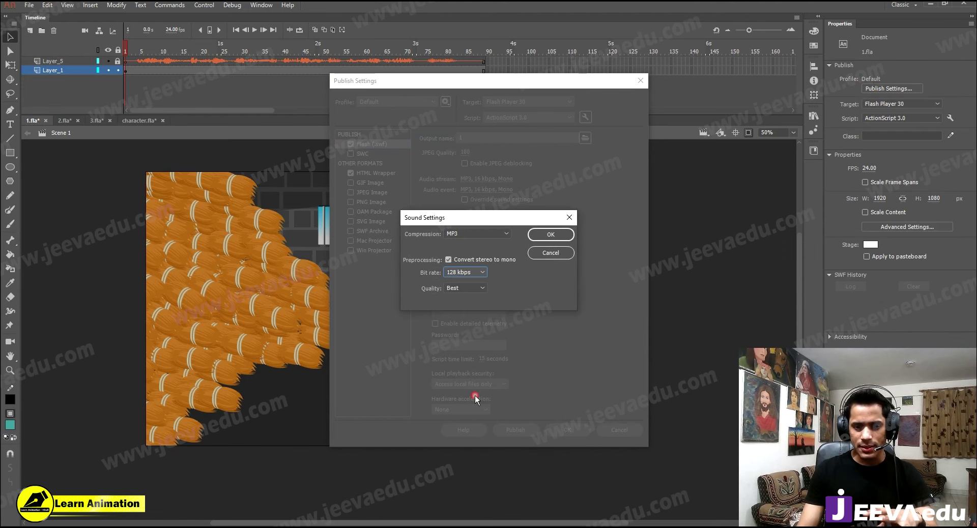
left_click(548, 235)
Set the audio event of 1.fla to Best quality at 128 kbps and accept the publish settings.
left_click(507, 191)
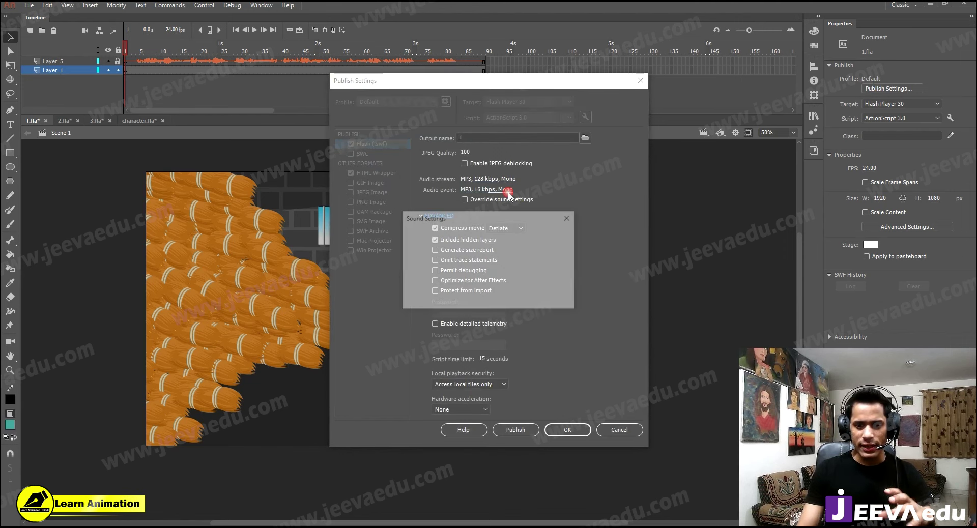
left_click(464, 288)
left_click(461, 321)
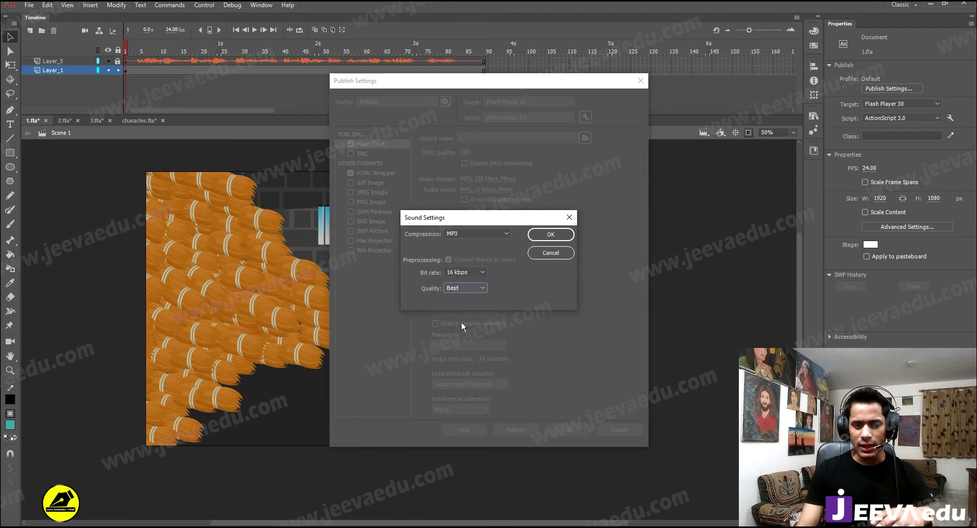
left_click(470, 272)
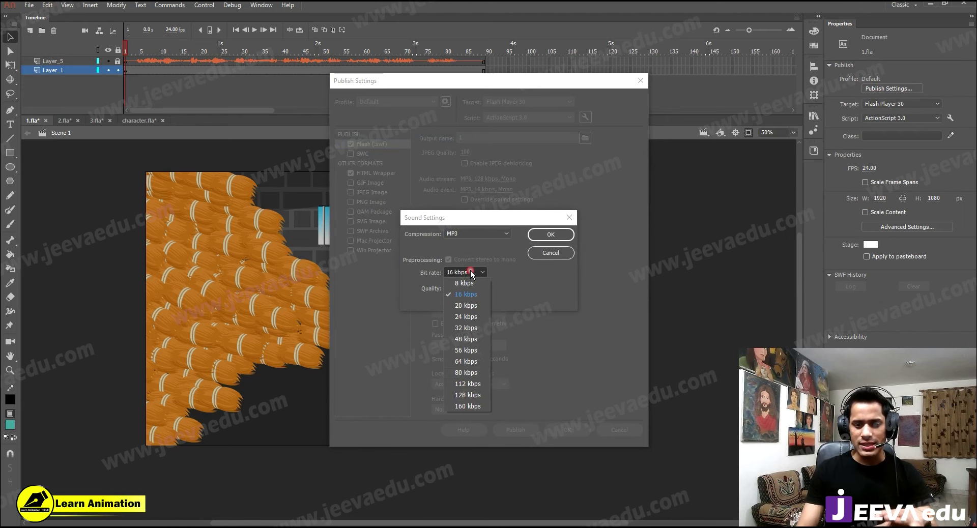
left_click(467, 394)
left_click(549, 234)
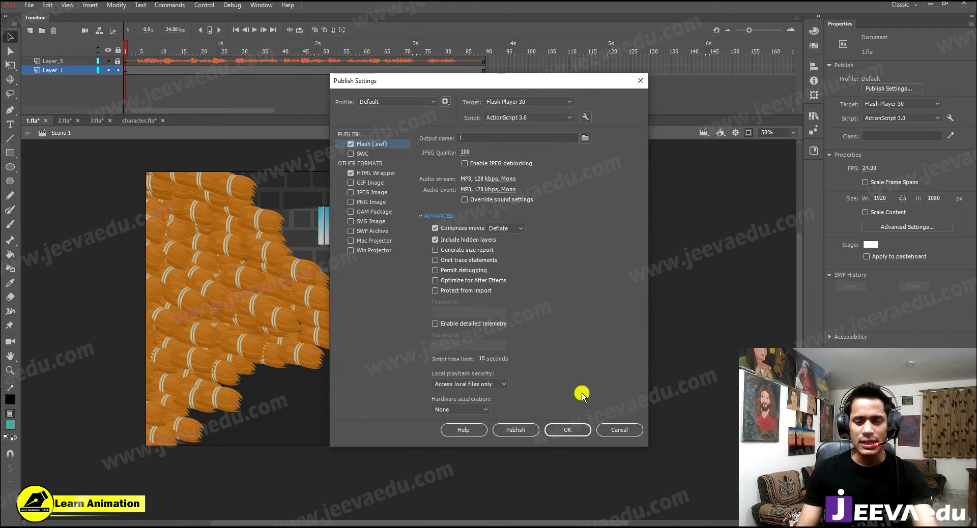
left_click(569, 430)
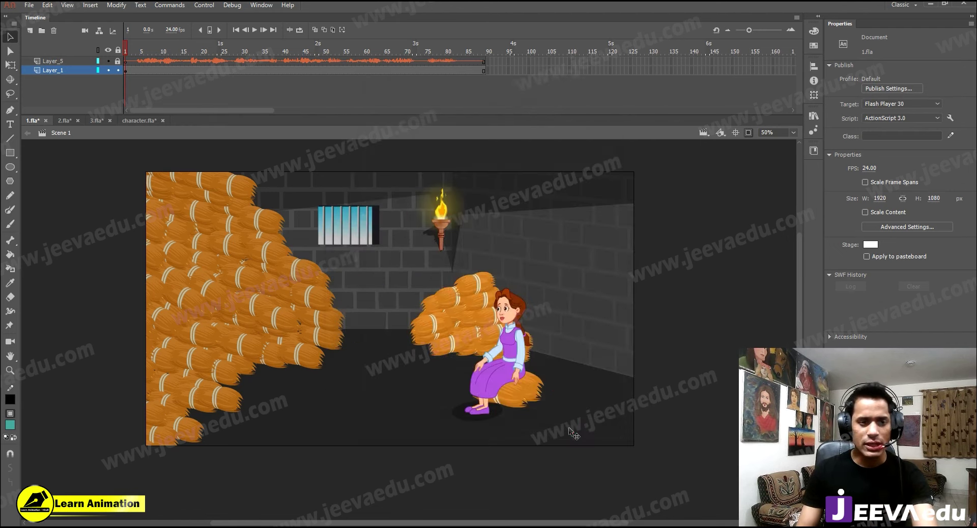
Export the 1.fla shot as a 1920 by 1080 video named 1.mov on the Desktop.
left_click(28, 5)
mouse_move(60, 169)
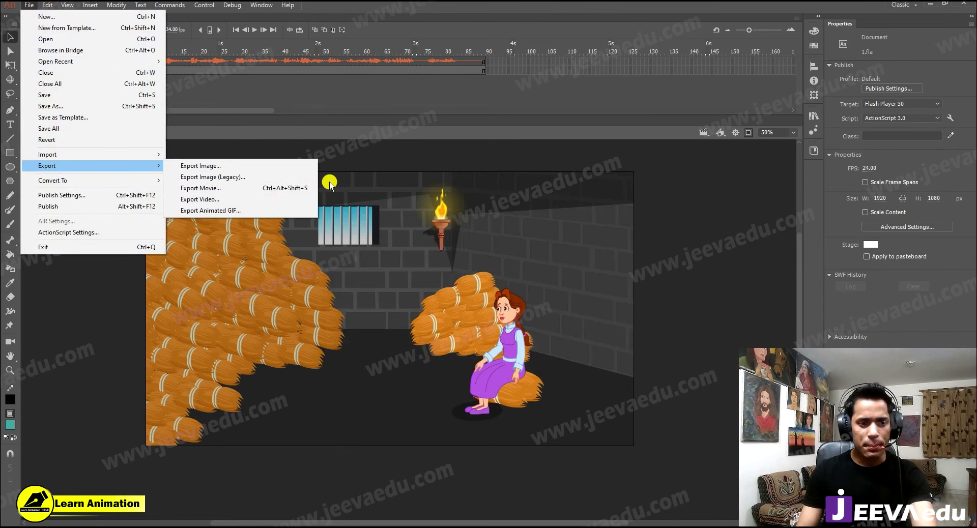
left_click(259, 199)
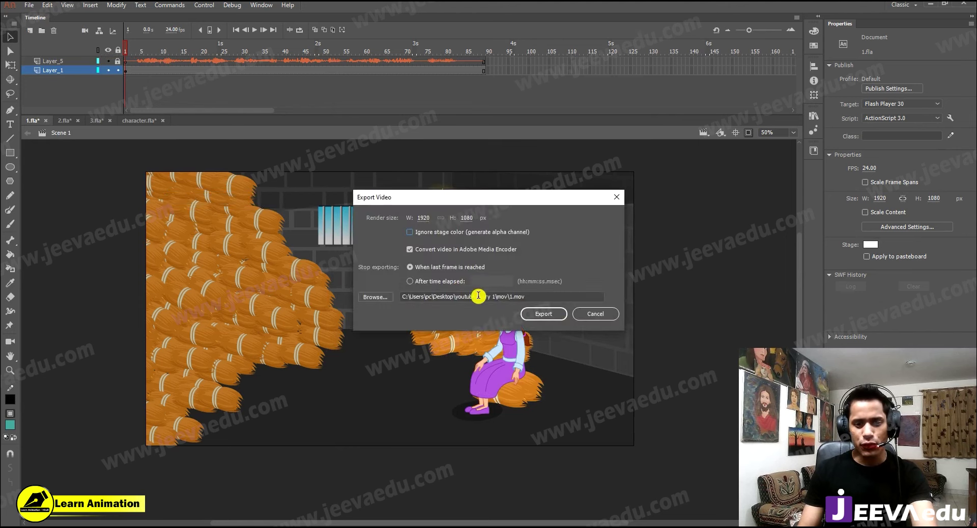
left_click(385, 299)
left_click(394, 308)
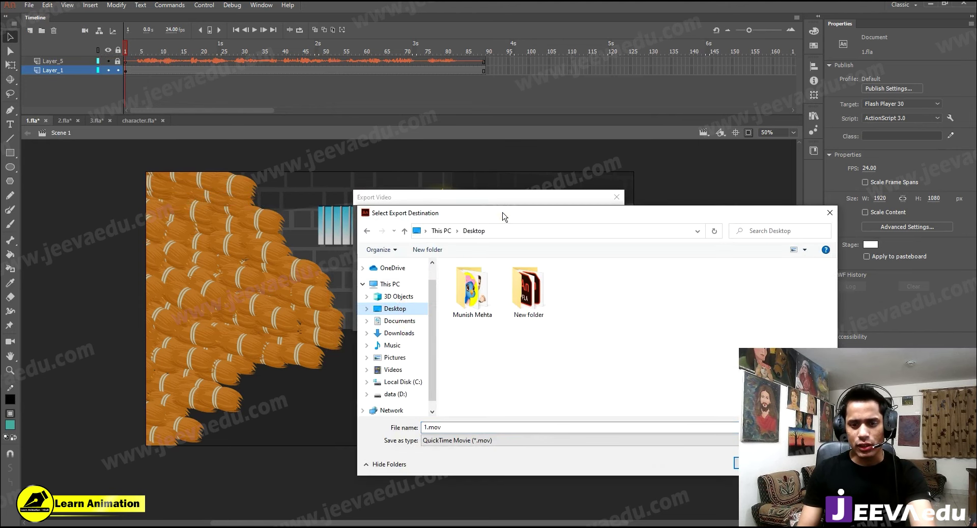
left_click_drag(503, 216, 256, 138)
left_click(522, 386)
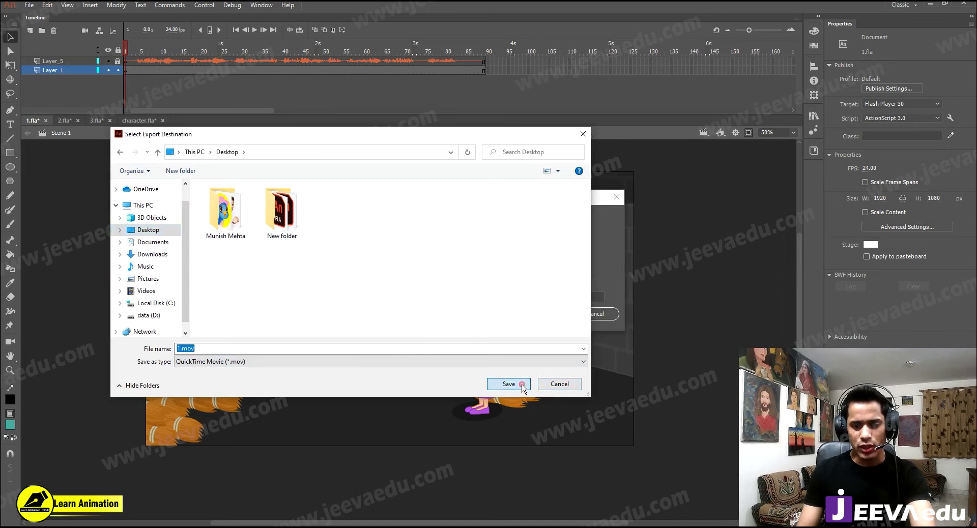
left_click(542, 316)
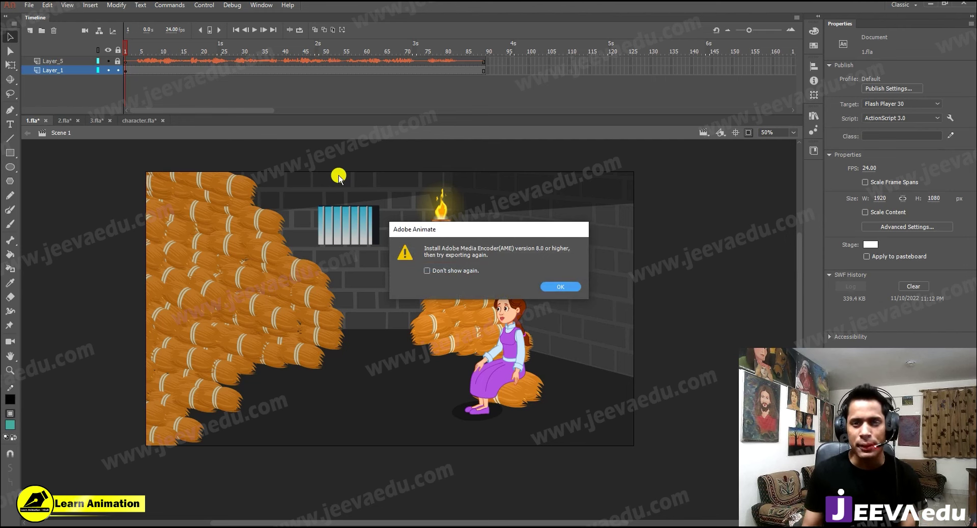
left_click(554, 287)
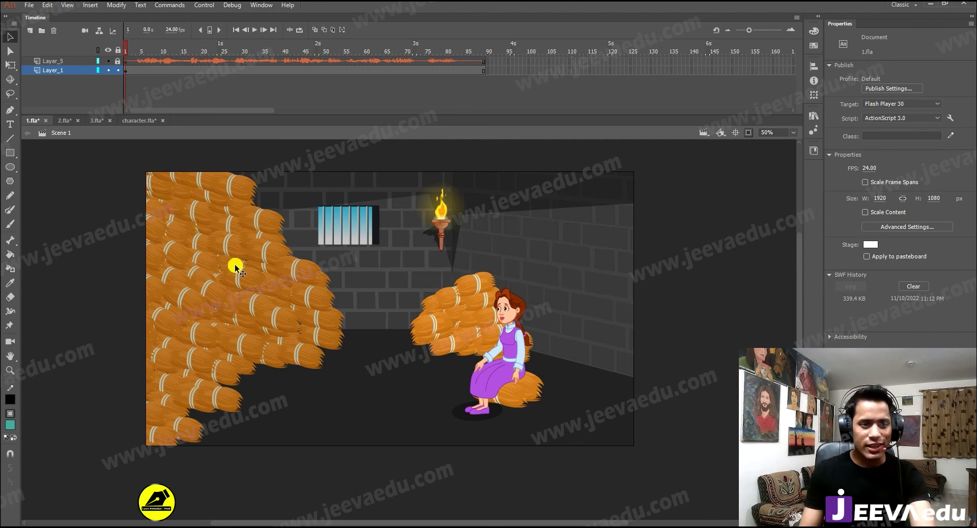
Switch to 2.fla and set its publish audio stream to Best quality at a bit rate of 128 kbps.
left_click(62, 121)
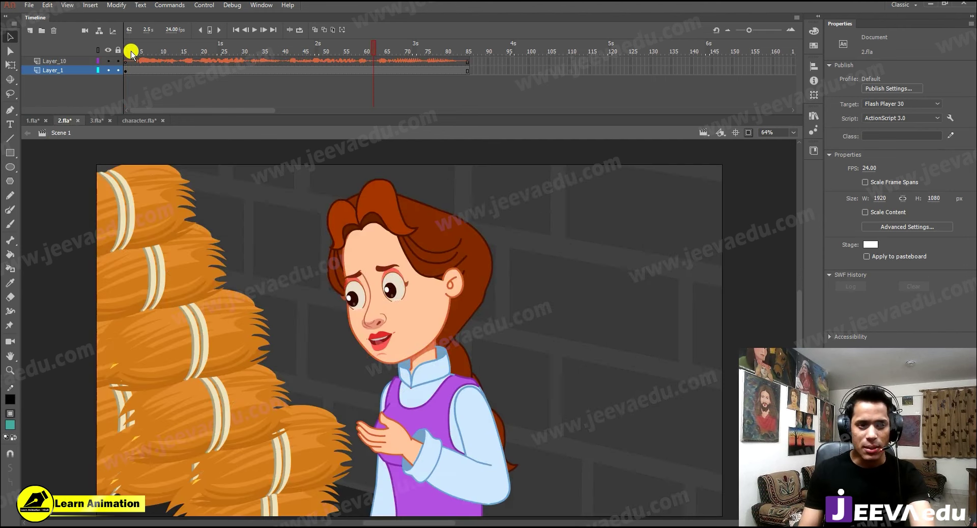
left_click(882, 89)
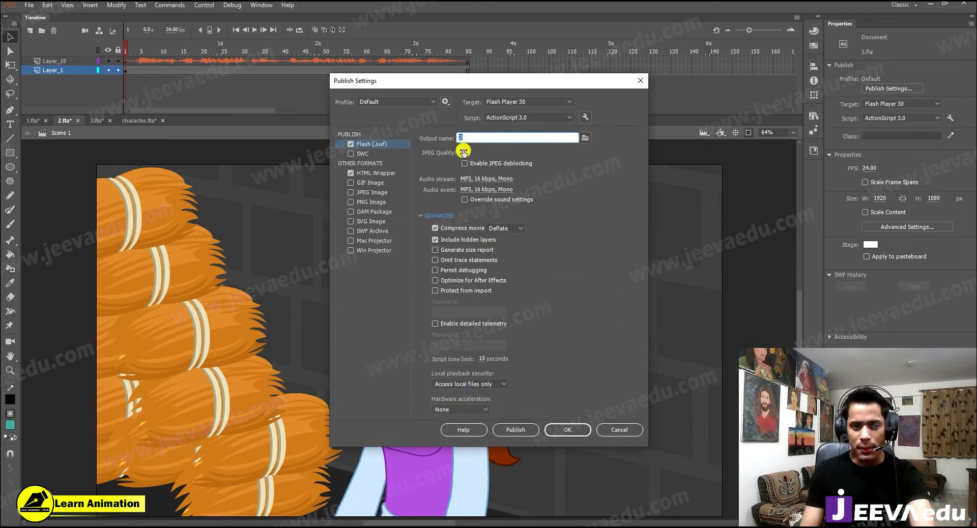
left_click(504, 180)
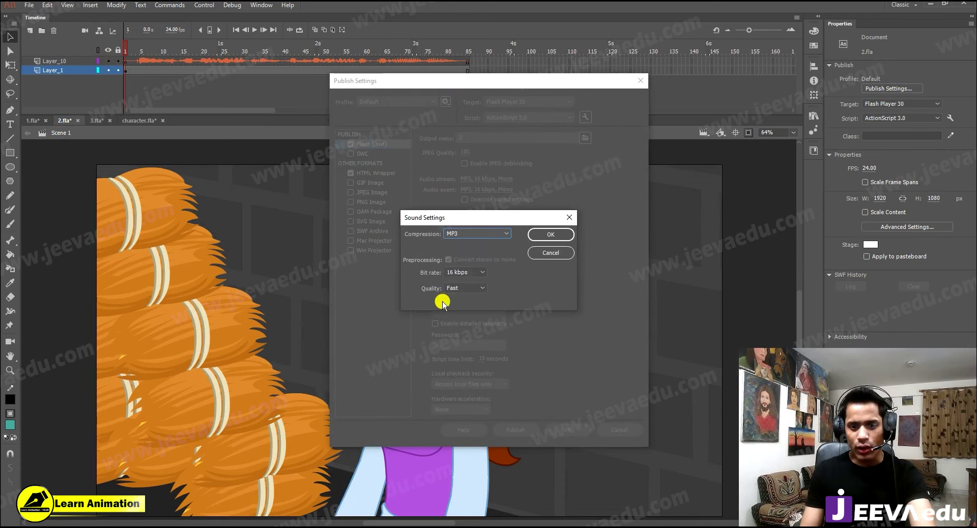
left_click(461, 288)
left_click(459, 322)
left_click(461, 274)
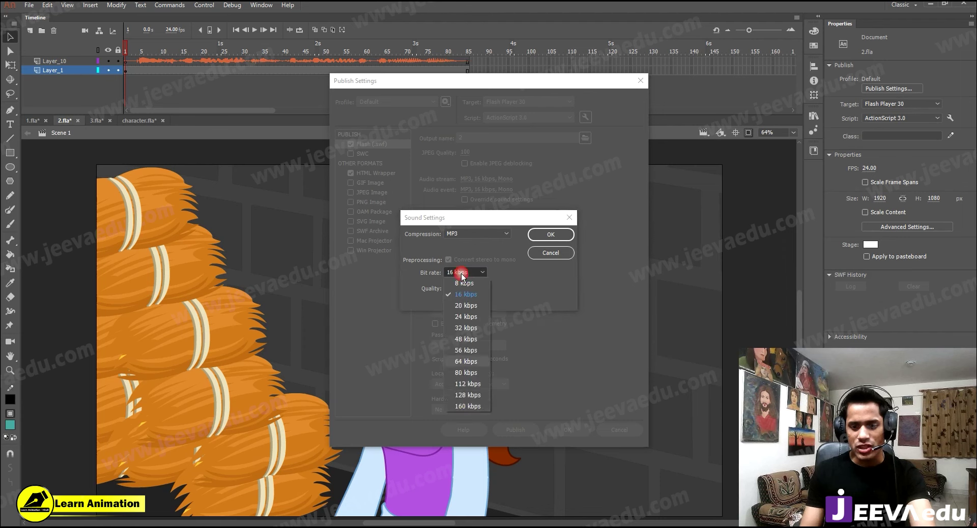
left_click(464, 395)
left_click(536, 237)
Set the audio event of 2.fla to Best quality at 128 kbps and accept the publish settings.
left_click(487, 192)
left_click(460, 287)
left_click(459, 321)
left_click(460, 274)
left_click(461, 395)
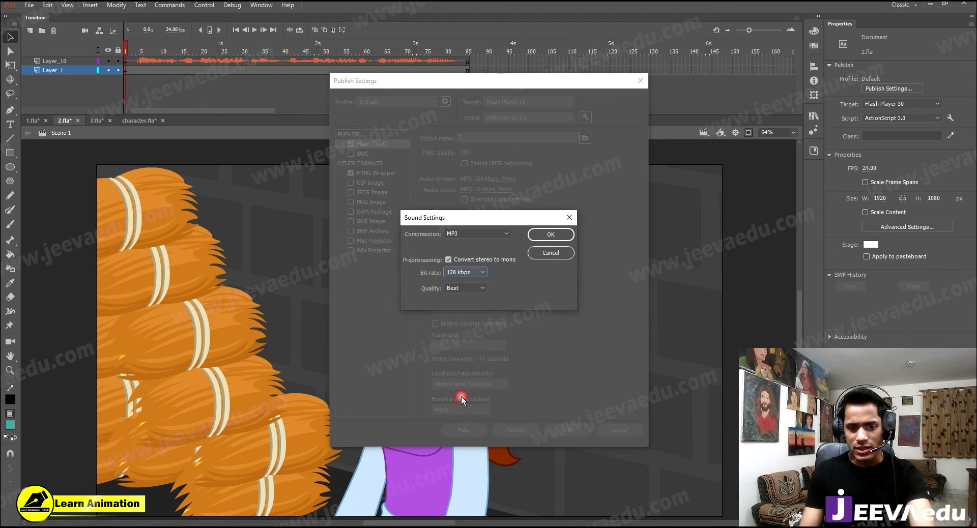
left_click(545, 237)
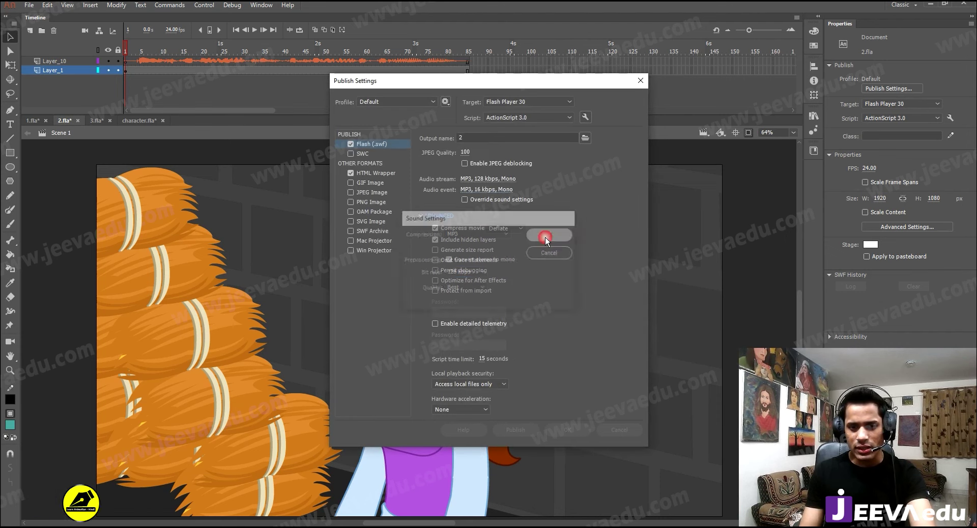
left_click(568, 428)
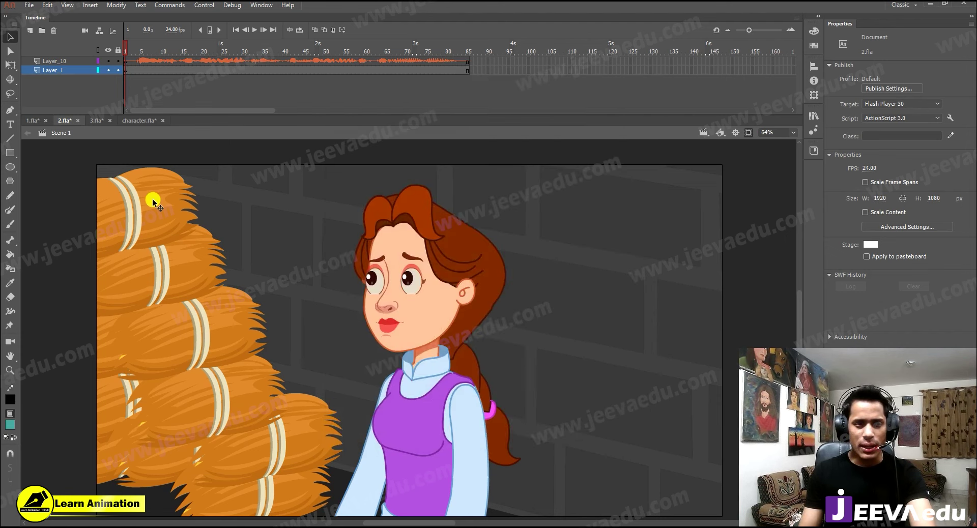
Export the 2.fla shot as a 1920 by 1080 video named 2.mov on the Desktop.
left_click(29, 5)
mouse_move(67, 165)
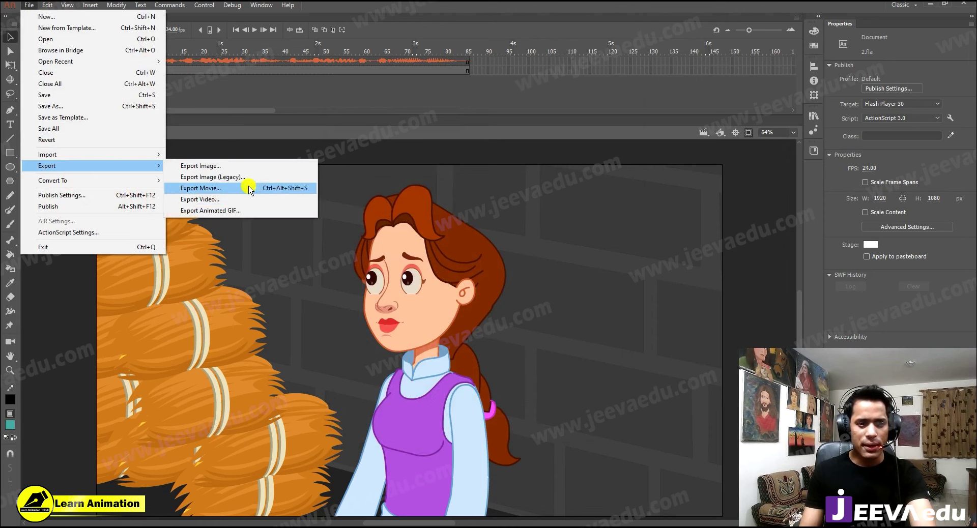
left_click(240, 200)
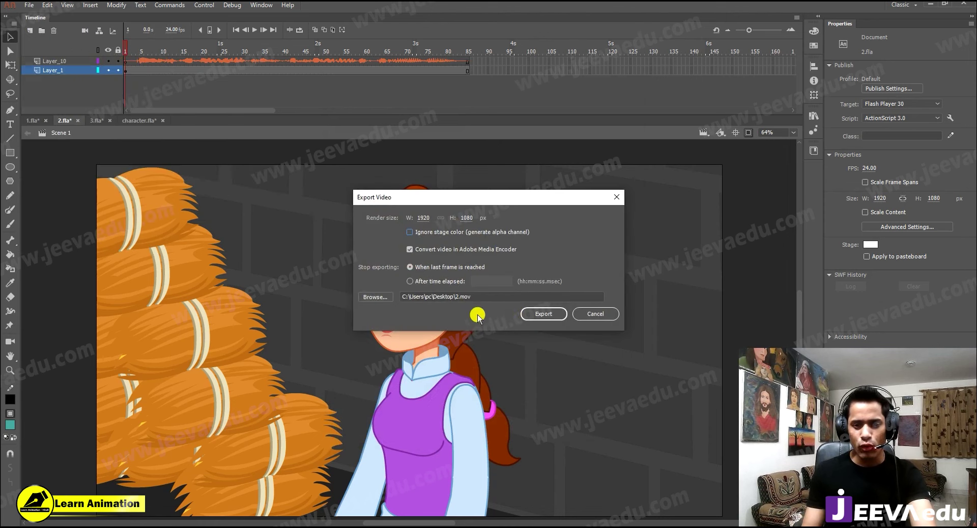
left_click(531, 314)
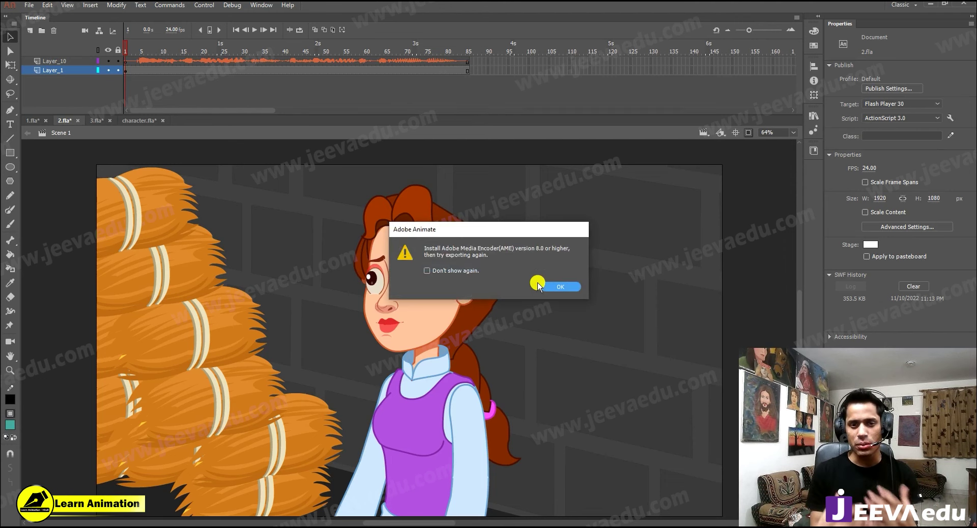
left_click(560, 285)
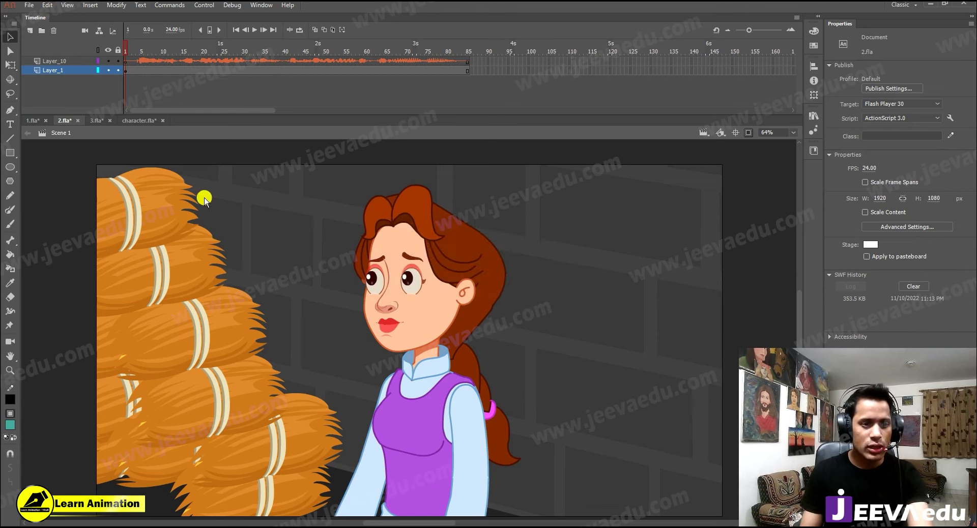
Switch to 3.fla and export the shot as a 1920 by 1080 video named 3.mov on the Desktop.
left_click(96, 121)
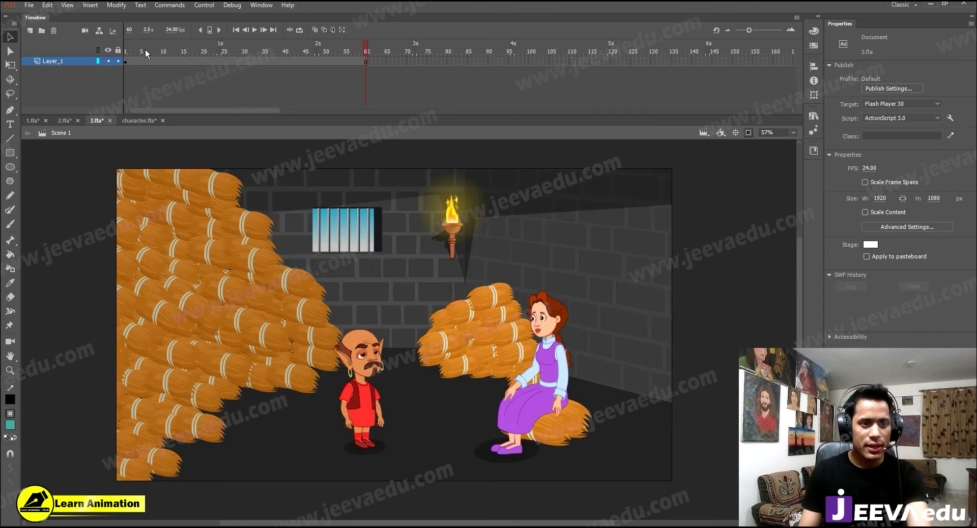
left_click(145, 50)
left_click(29, 5)
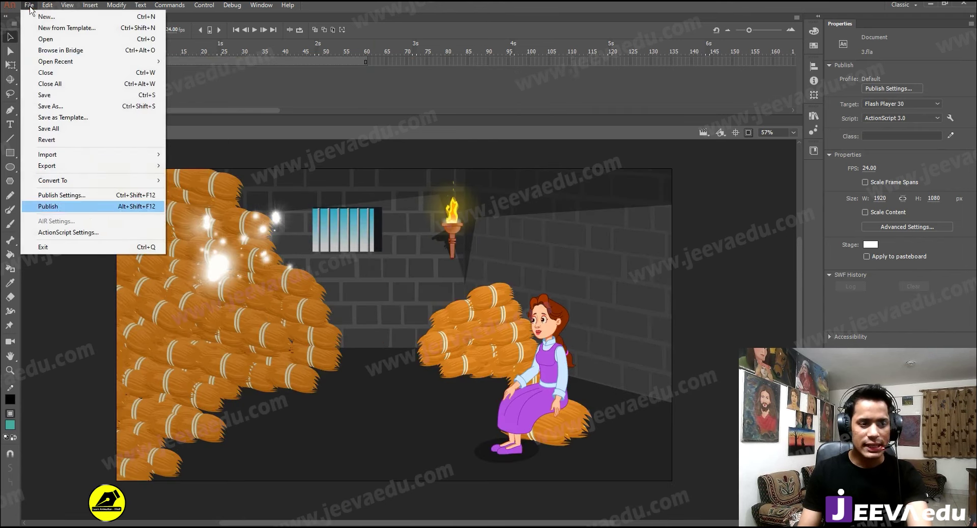
mouse_move(93, 167)
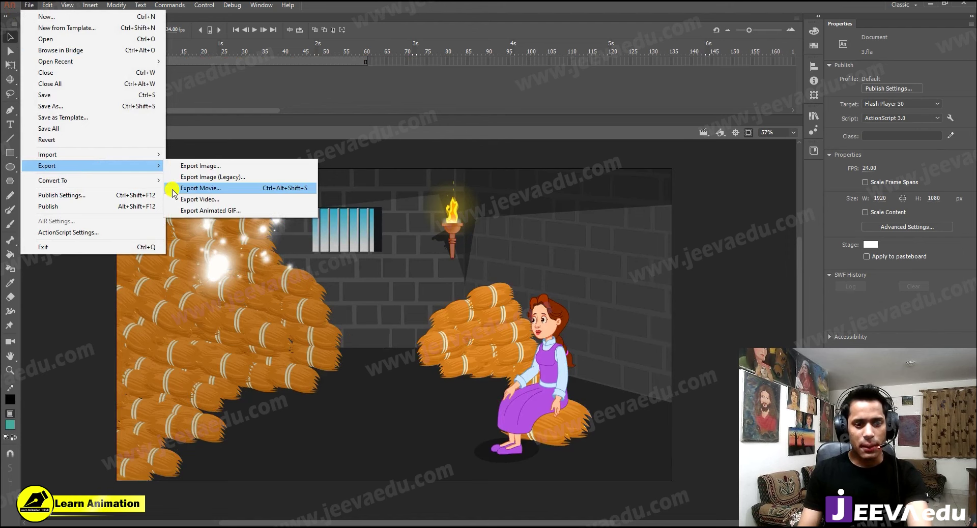
left_click(196, 199)
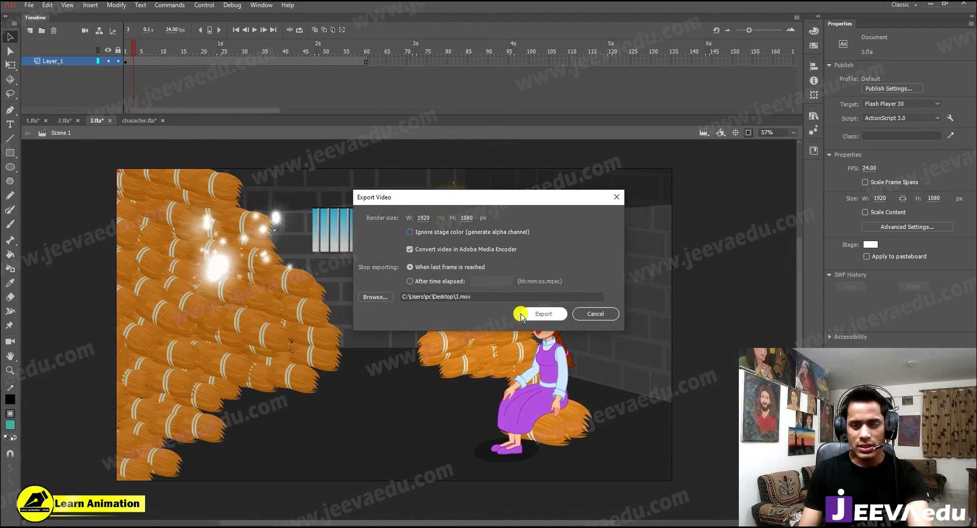
left_click(523, 316)
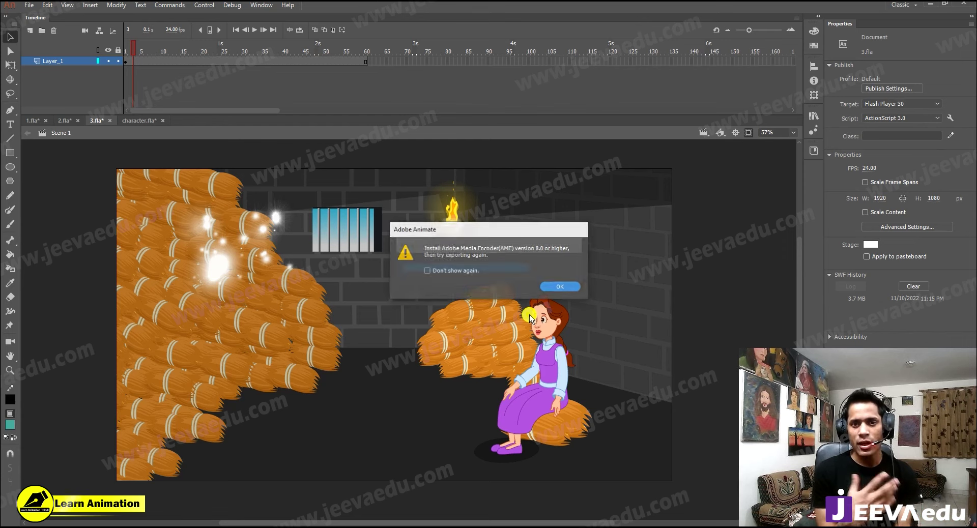
left_click(562, 287)
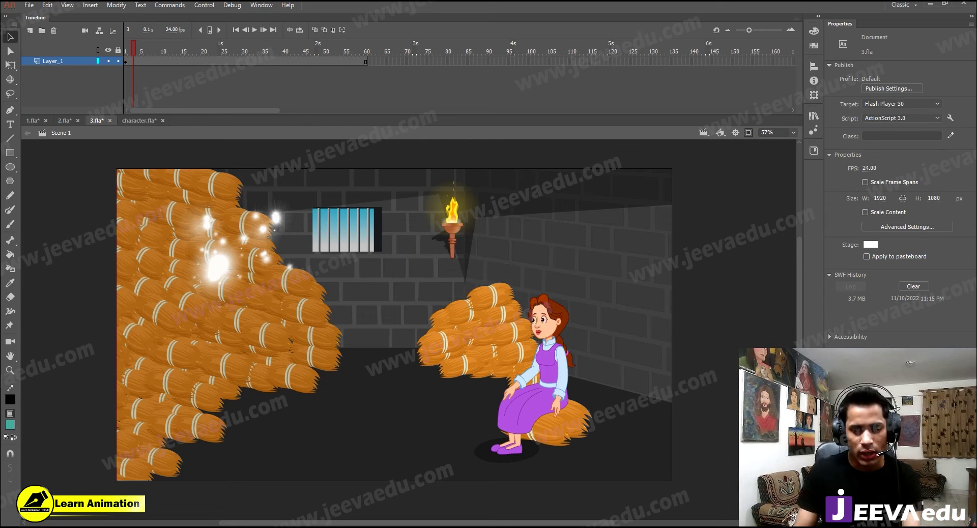
Switch to the desktop, locate the exported MOV files and open 1.mov for playback.
left_click(930, 6)
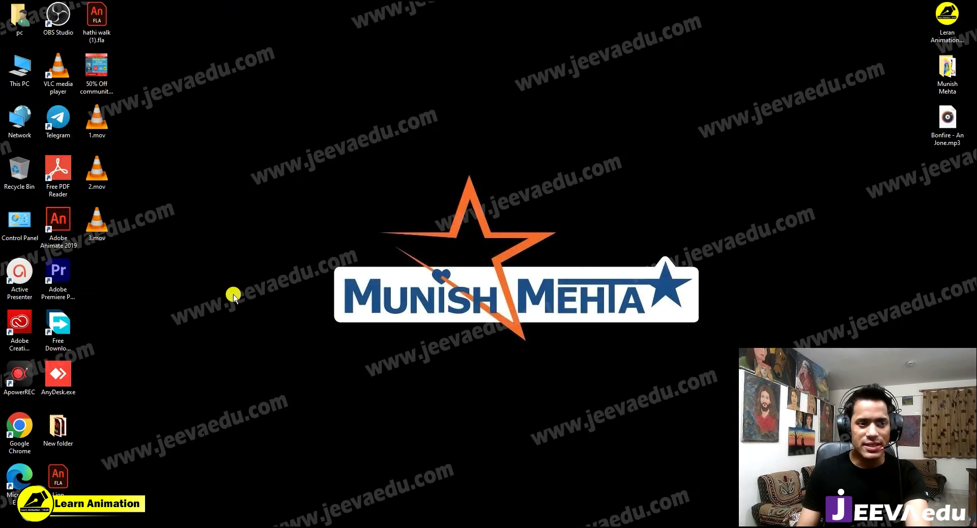
left_click_drag(137, 114, 96, 243)
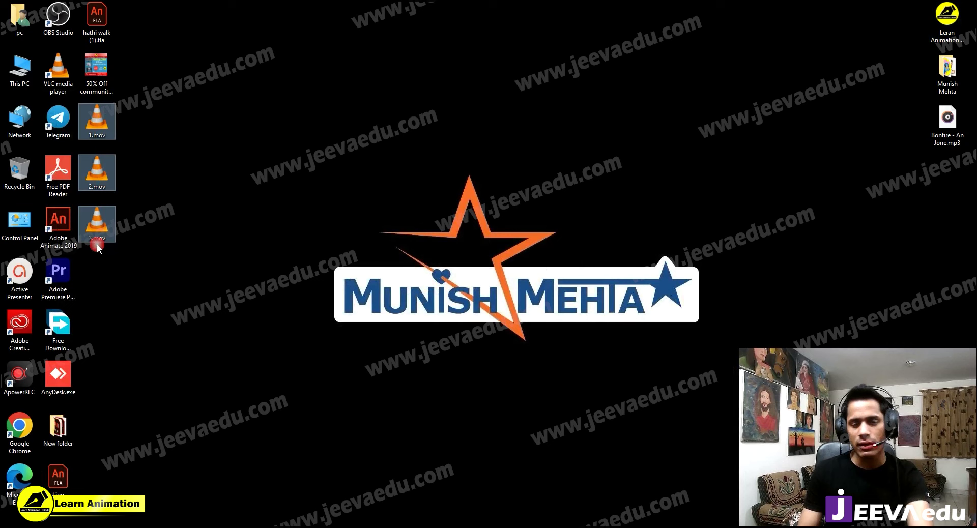
left_click(169, 235)
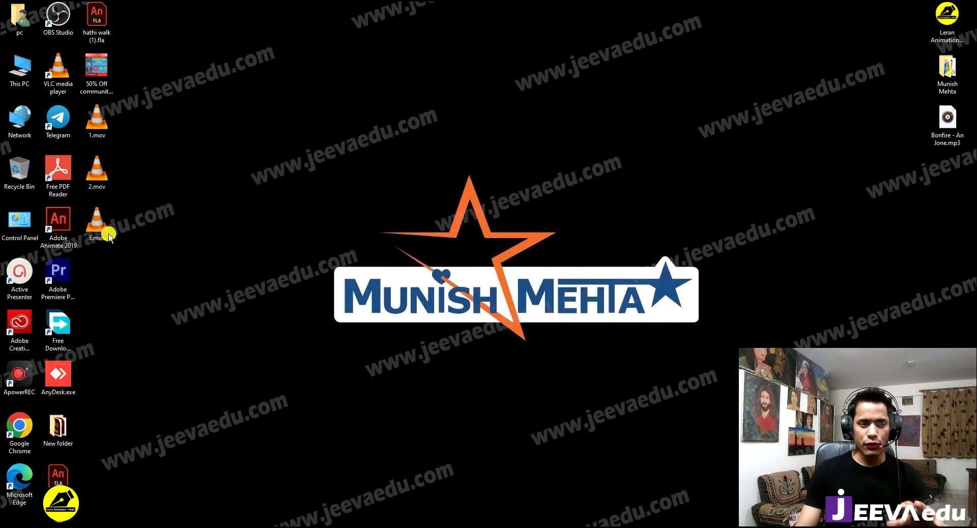
left_click(100, 124)
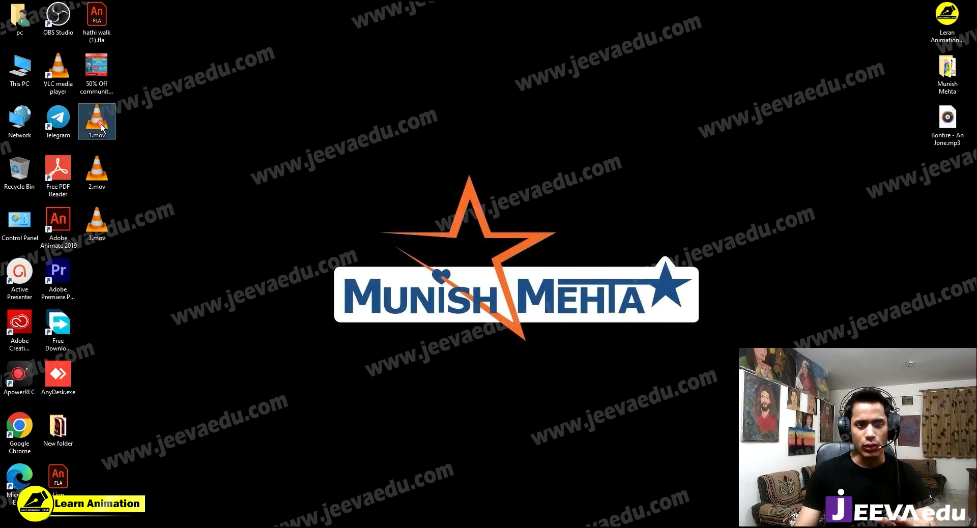
double_click(101, 125)
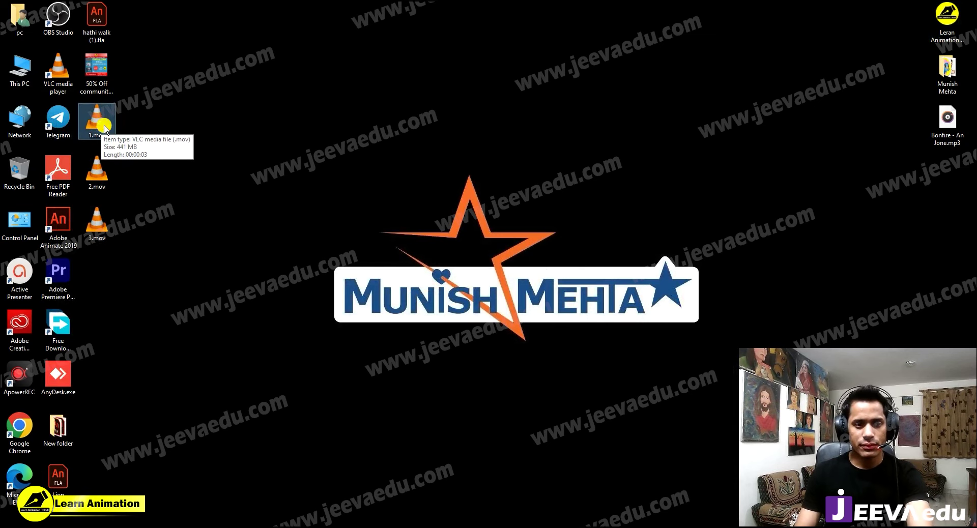